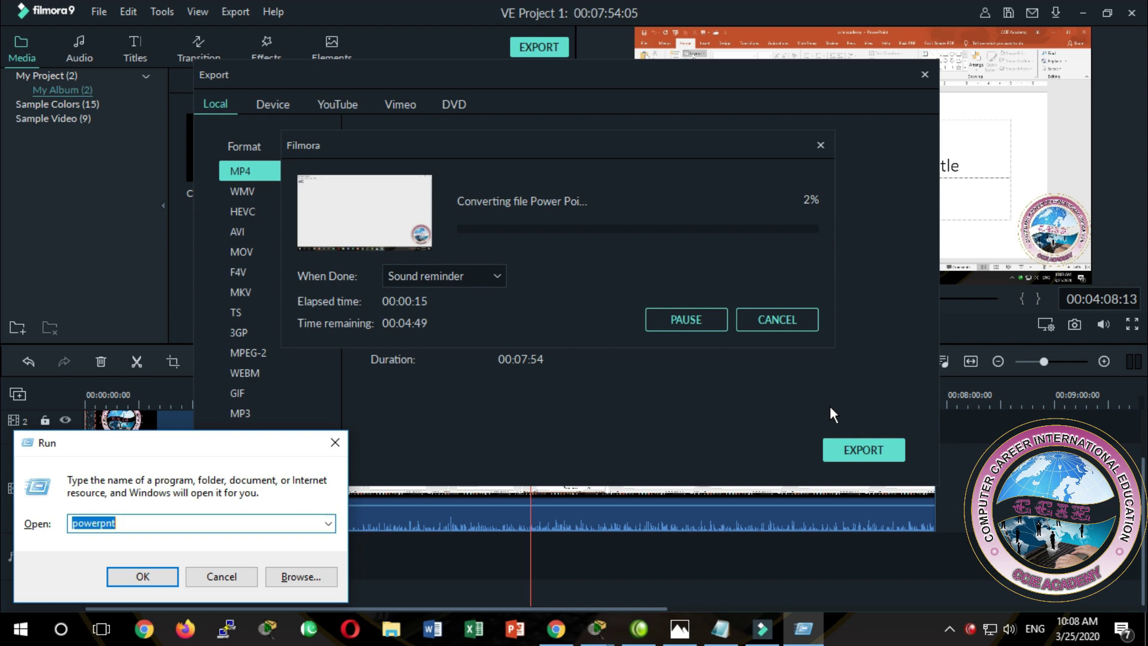
Open a maximized Notepad window and write "screen format" with "Form" spaced apart on the first line.
key(Return)
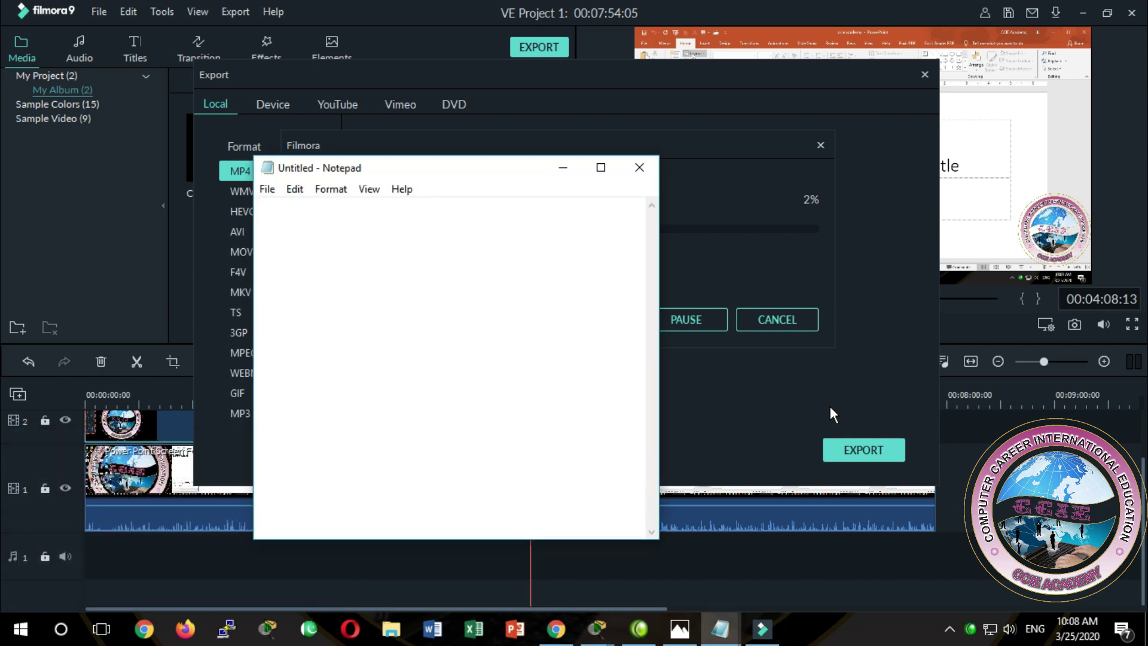
key(super+Up)
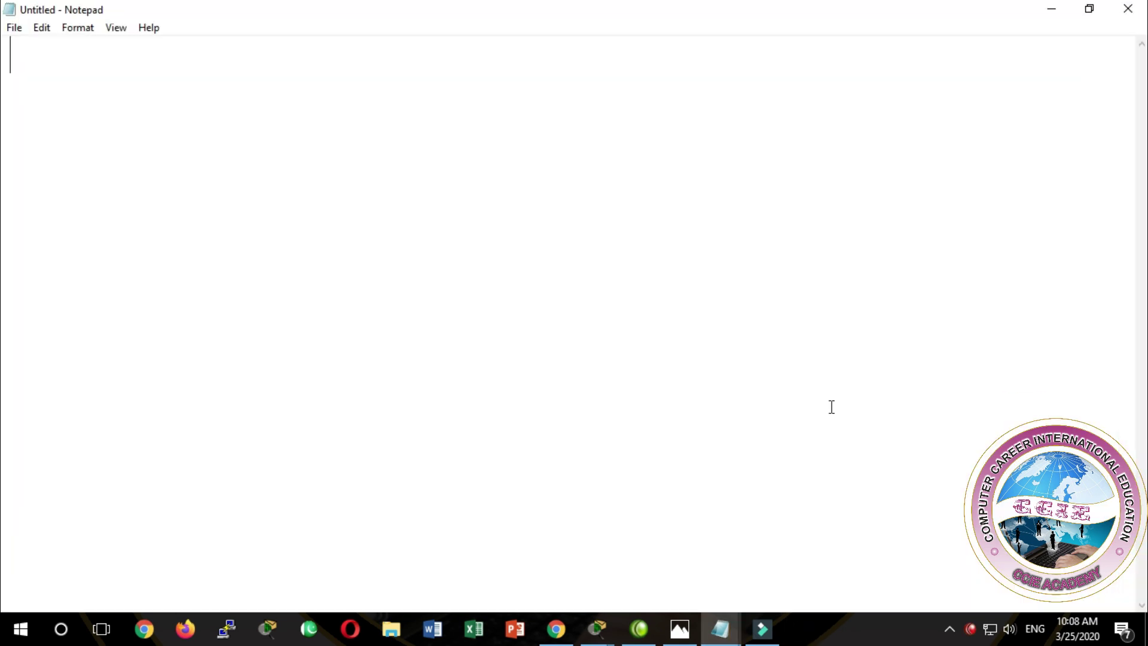
text(screen format)
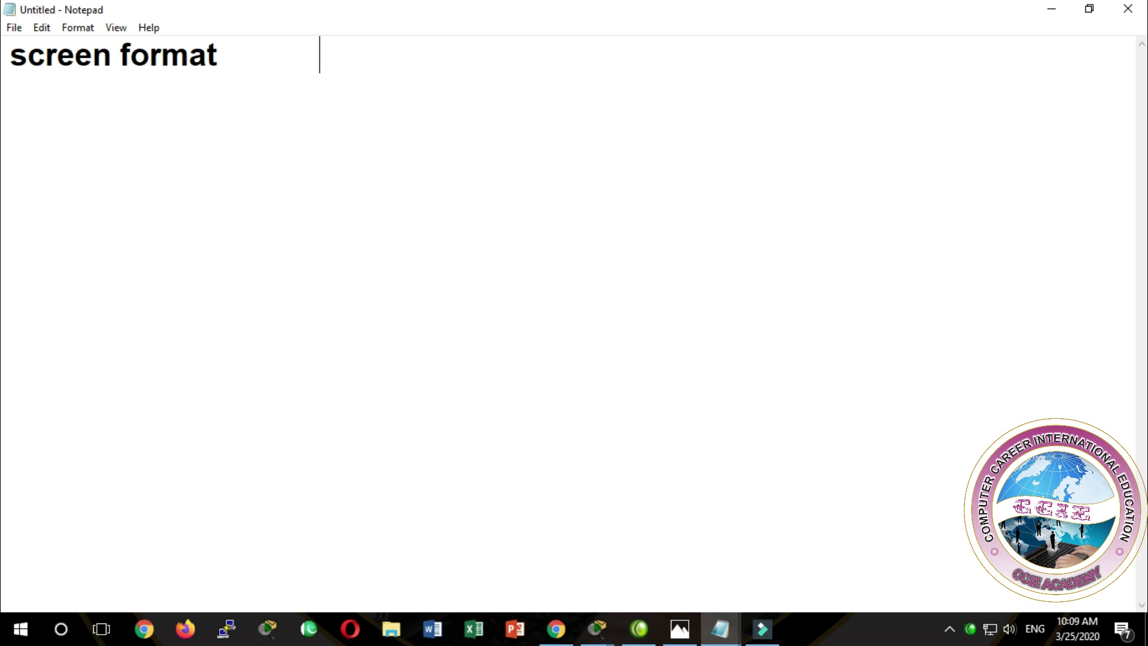
text(Fomr)
key(BackSpace)
key(BackSpace)
text(rm)
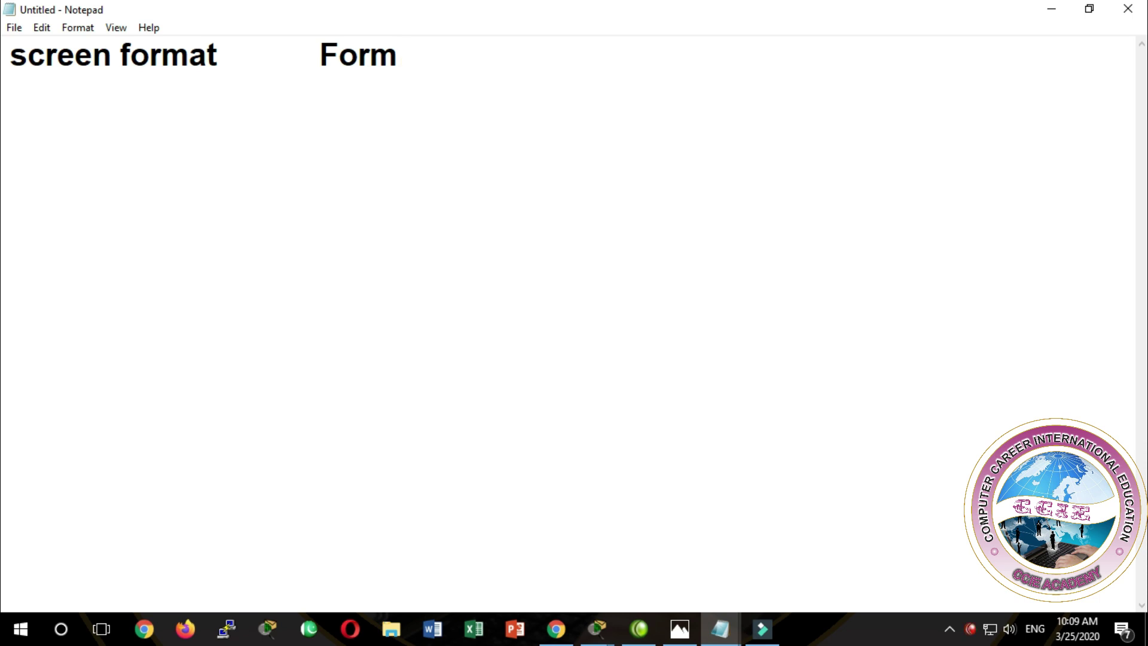
Add "Screen Layout" as the second line of the note.
key(Return)
text(Screen Layout)
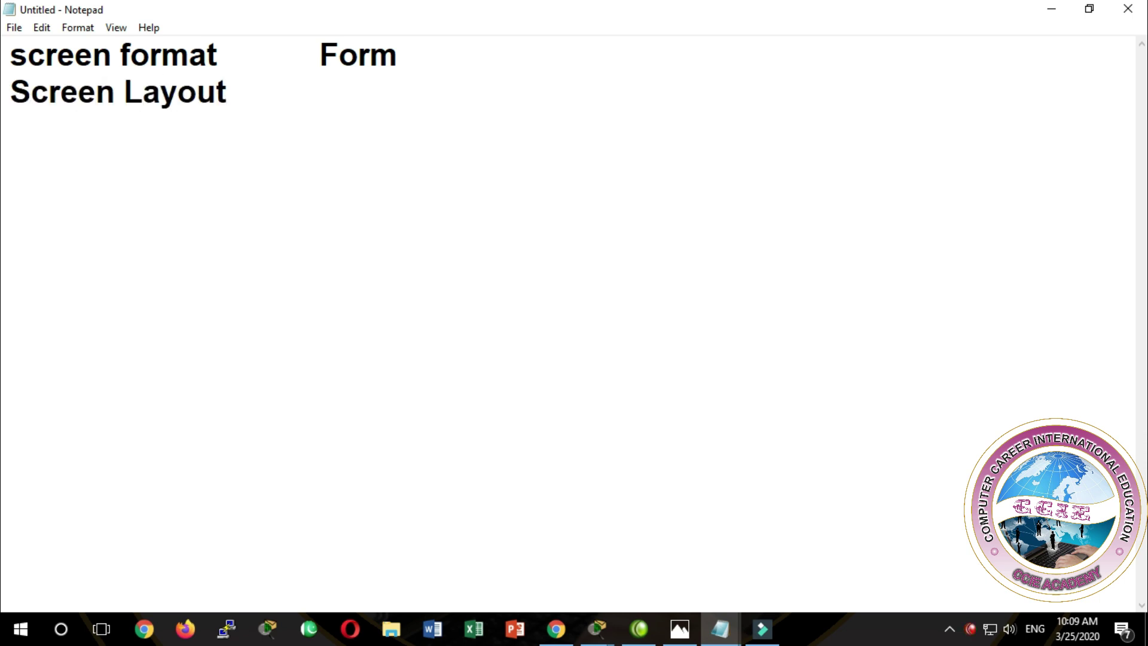
key(Return)
Launch Excel through the Run dialog and create a blank workbook.
key(super+r)
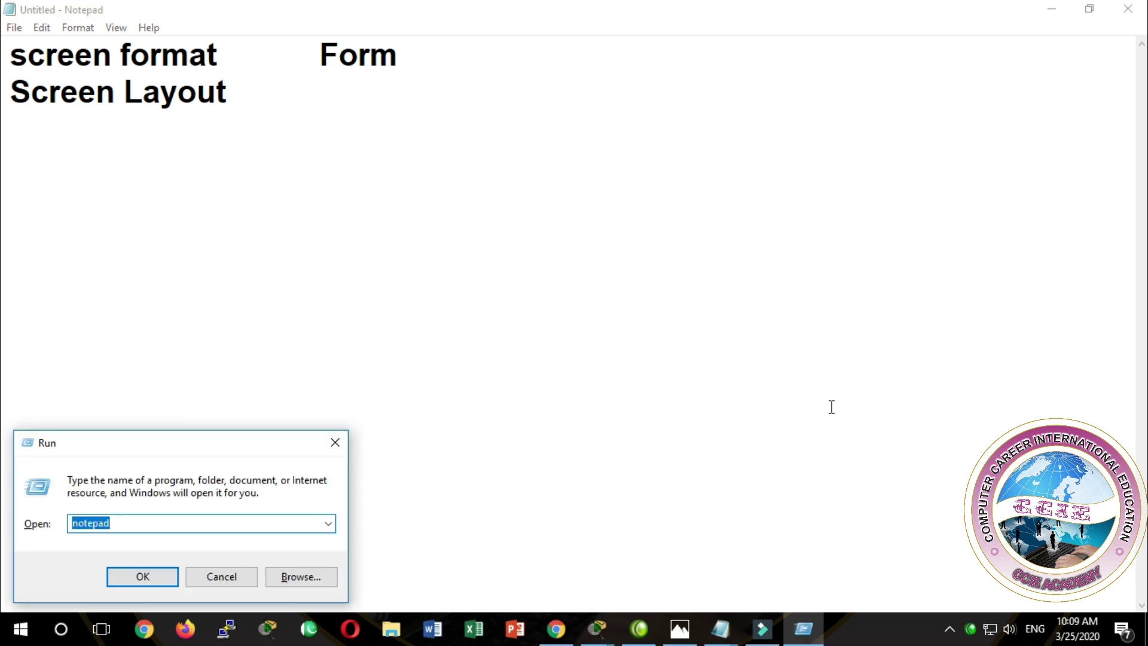
key(Return)
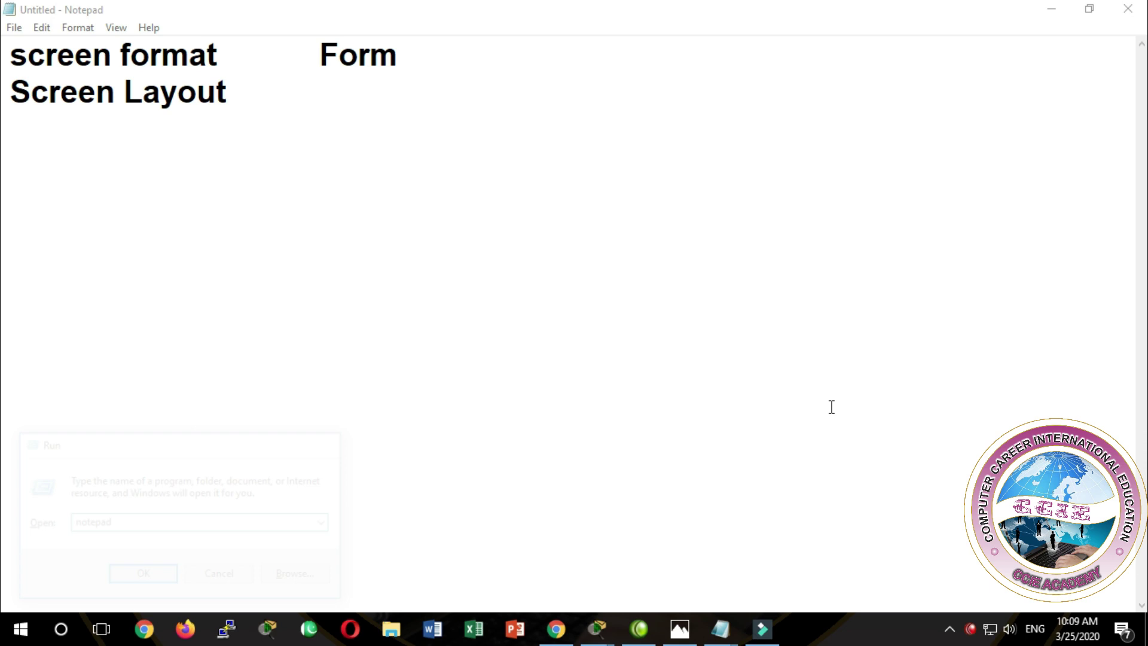
key(super+r)
text(excel)
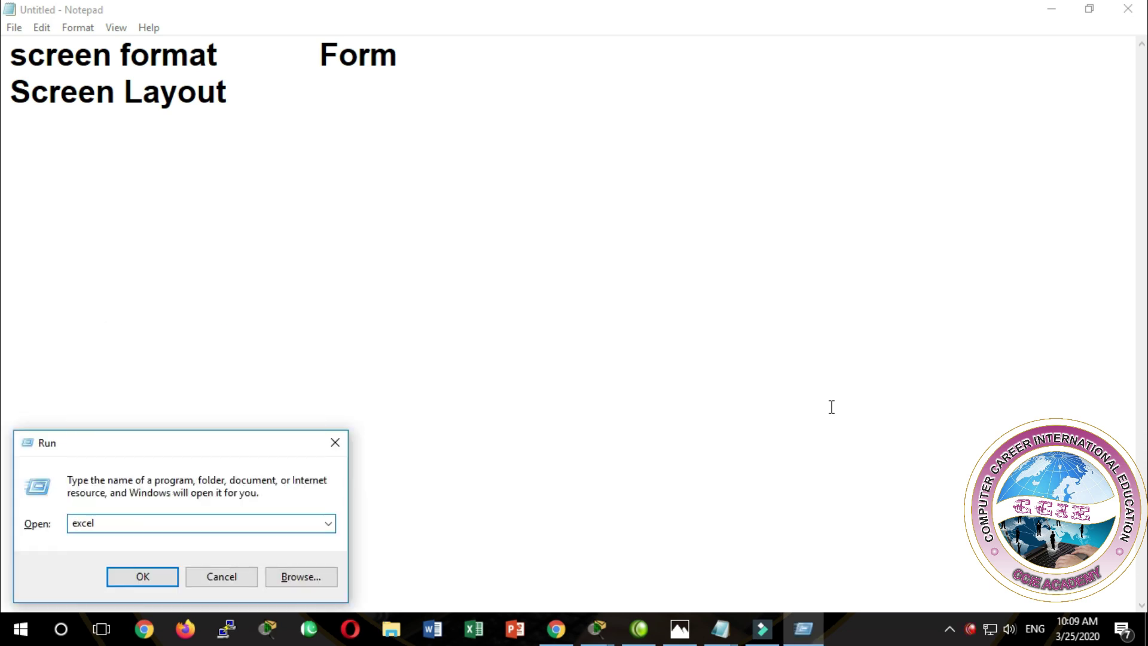
key(Return)
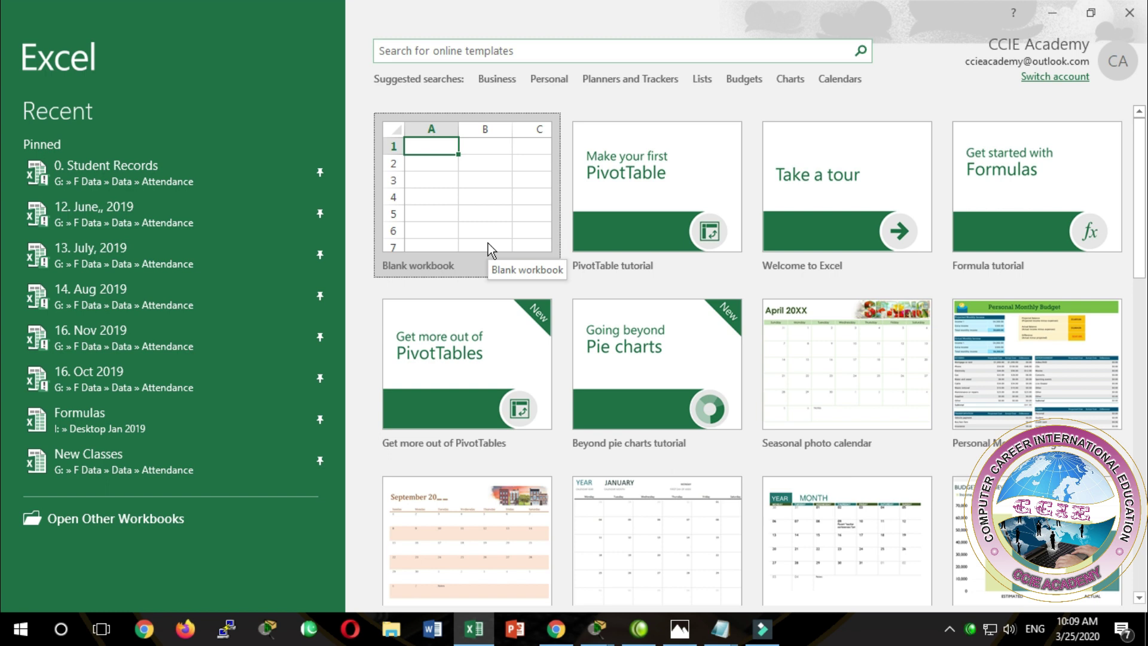
click(492, 228)
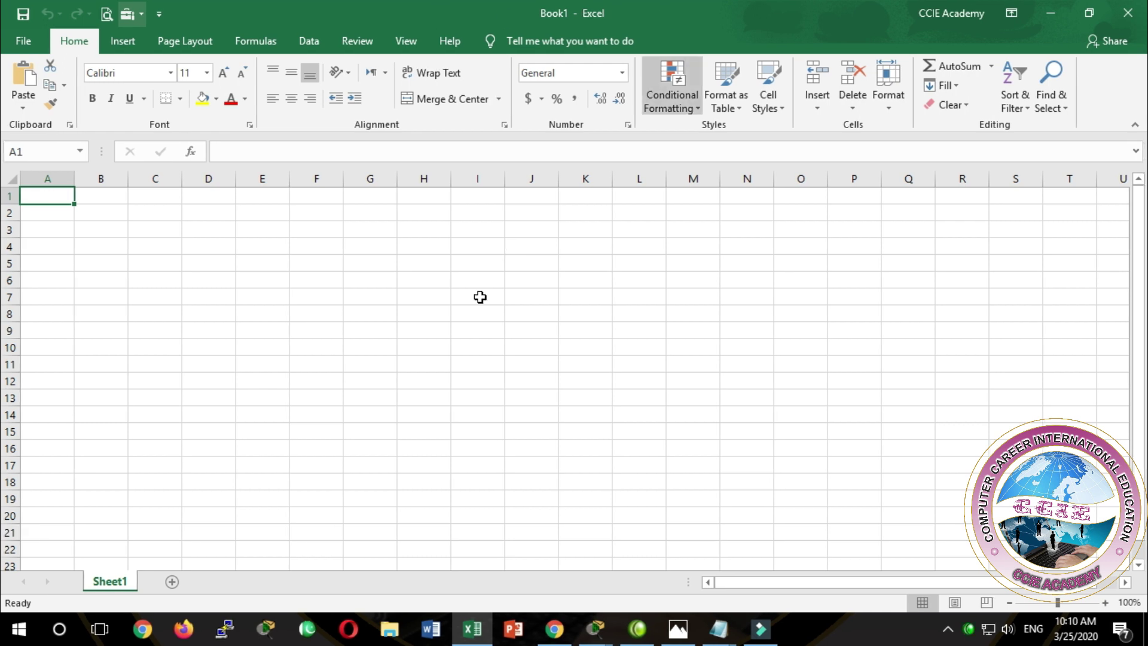
click(474, 236)
drag(474, 236, 470, 492)
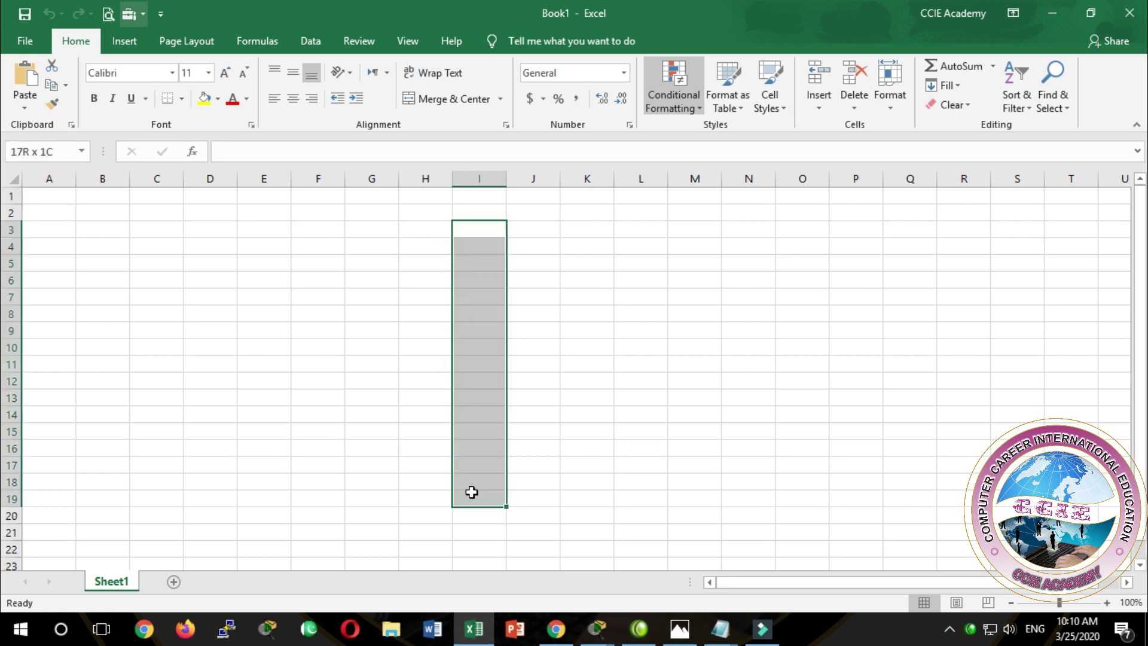
drag(123, 233, 484, 235)
click(464, 251)
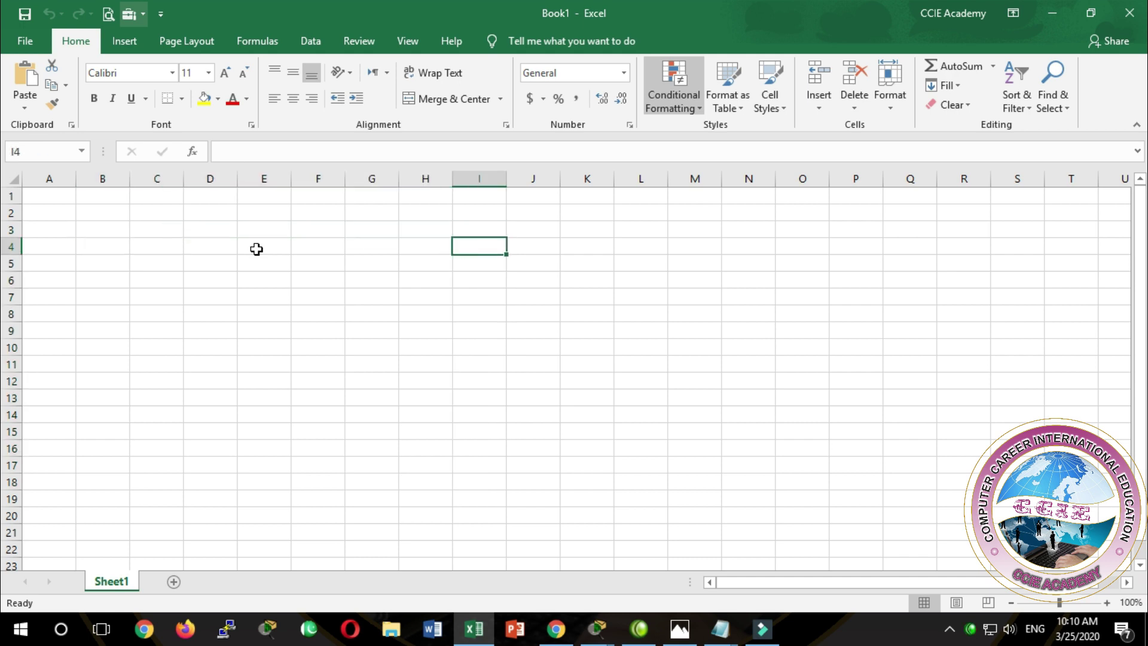
Merge and center cells E4:L8 and set the merged cell's font size to 20.
drag(257, 249, 627, 312)
click(448, 98)
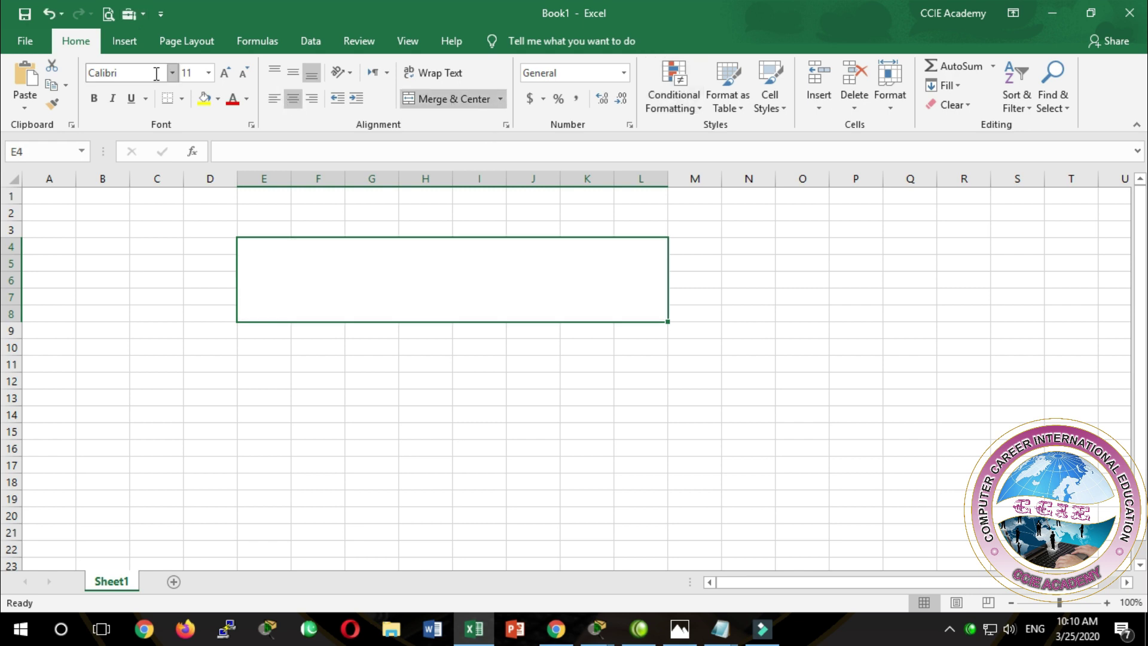
click(224, 72)
click(225, 72)
click(225, 72)
click(225, 72)
click(224, 72)
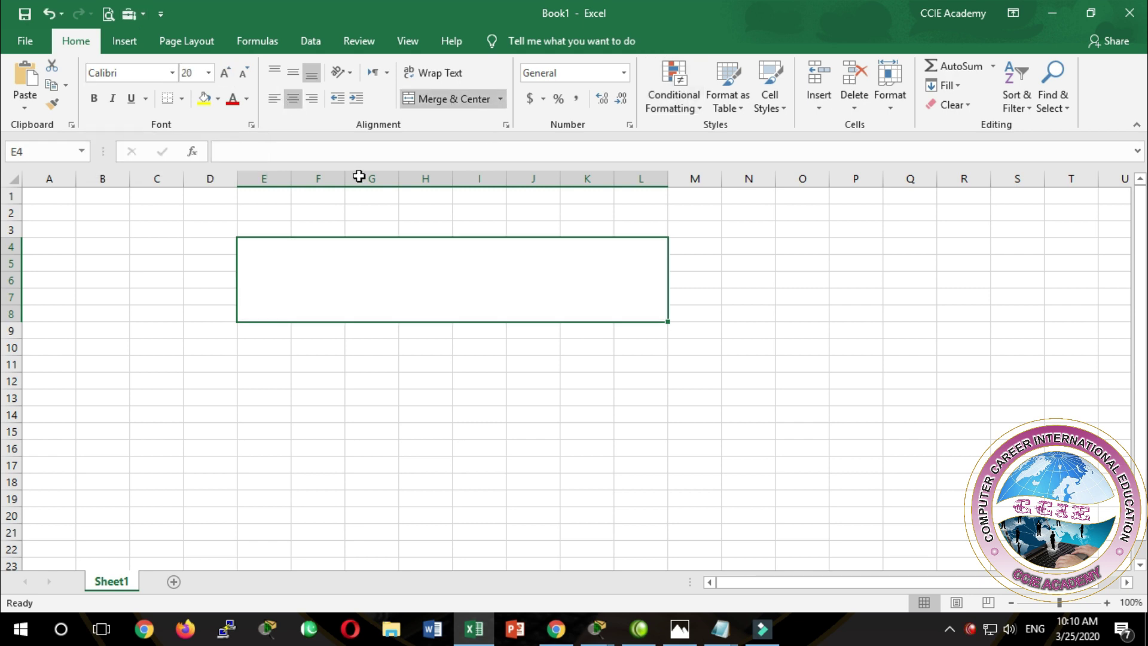
Enter "Ttile Bar" in the merged cell E4.
text(Ttil)
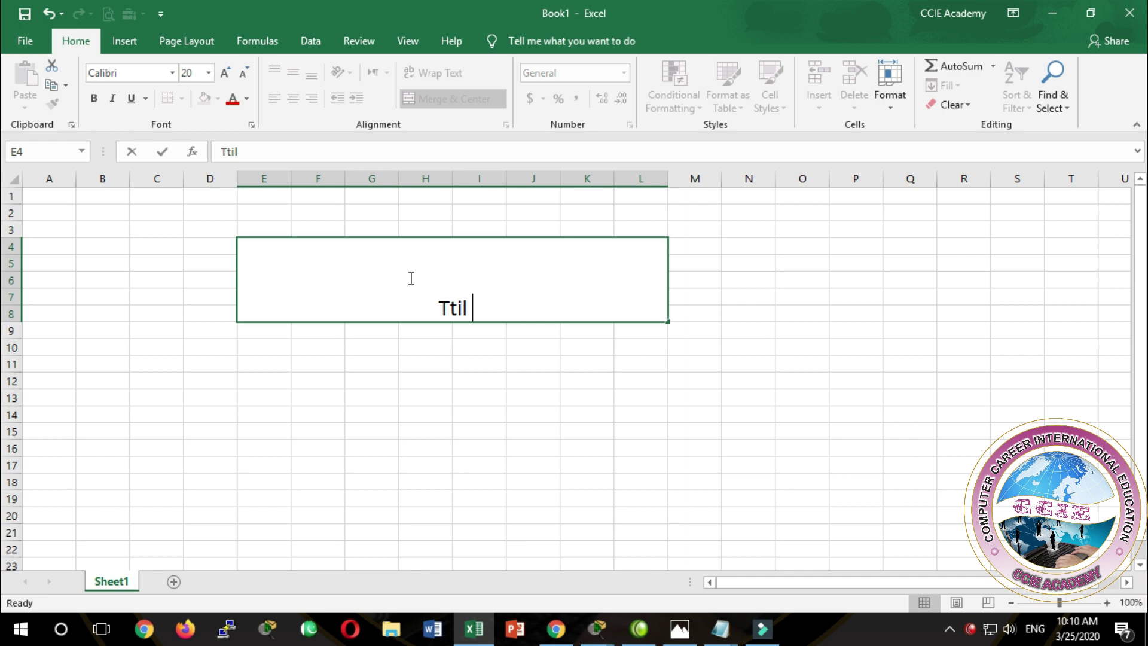
text(e Bar)
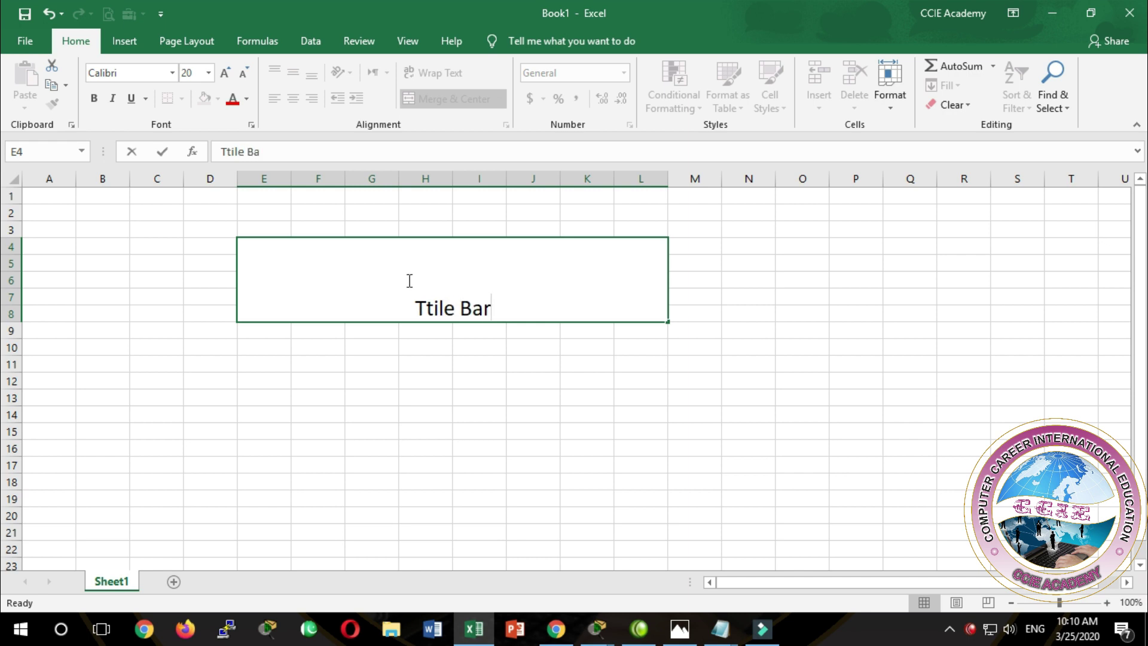
click(454, 396)
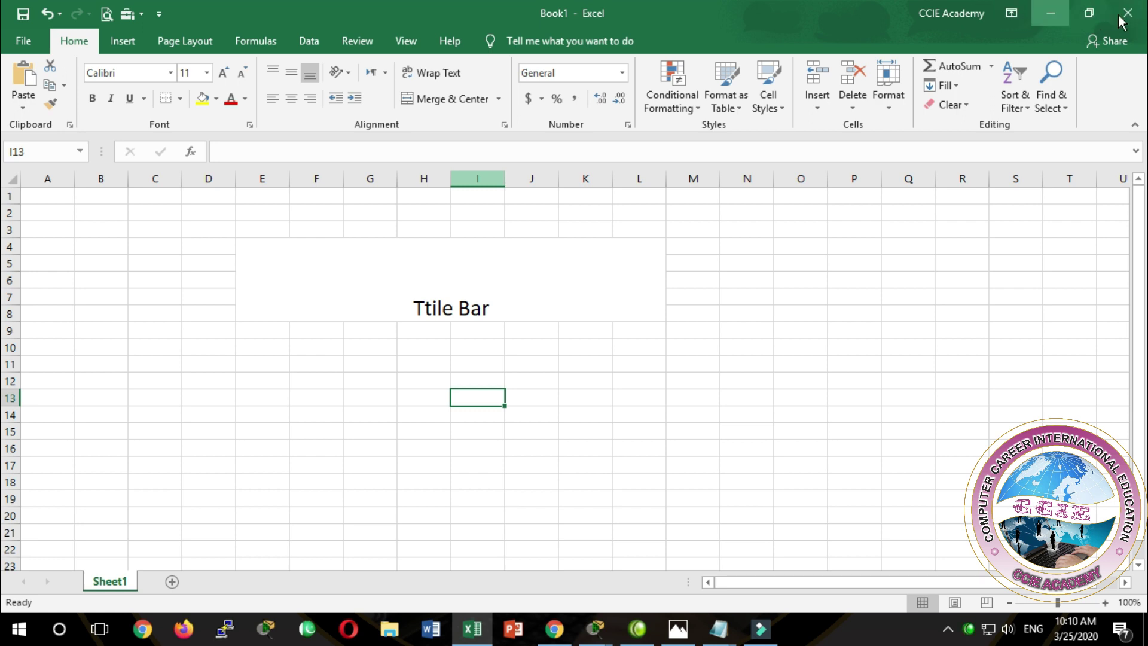
Restore the Excel window to a smaller size and maximize it again, and minimize it and bring it back.
click(1089, 14)
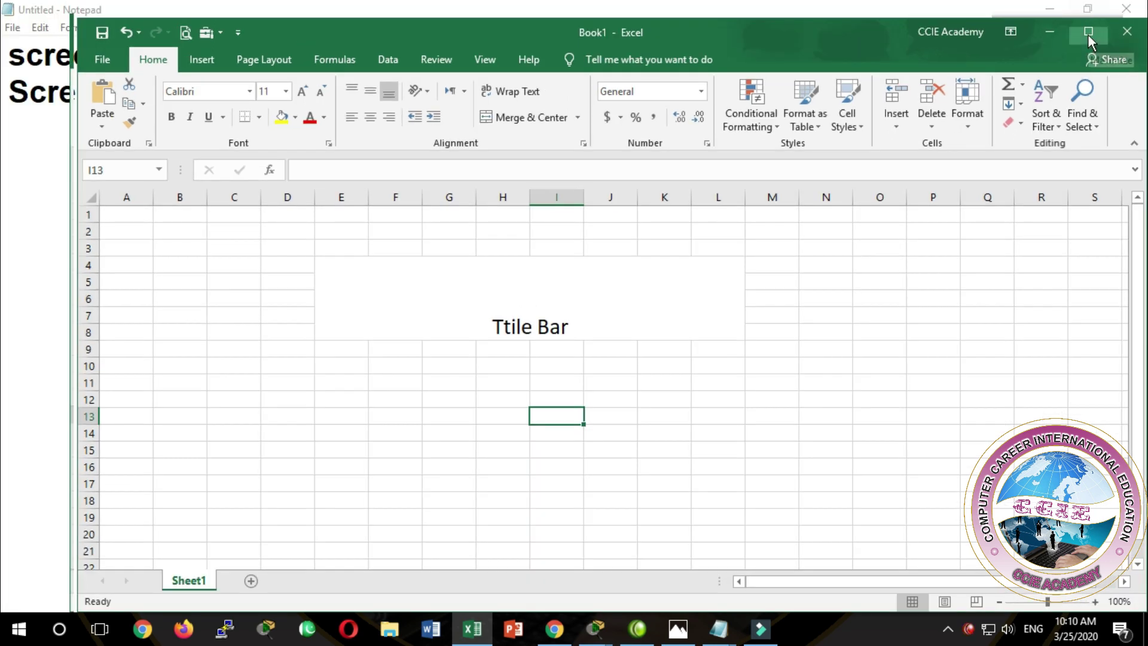
click(1088, 35)
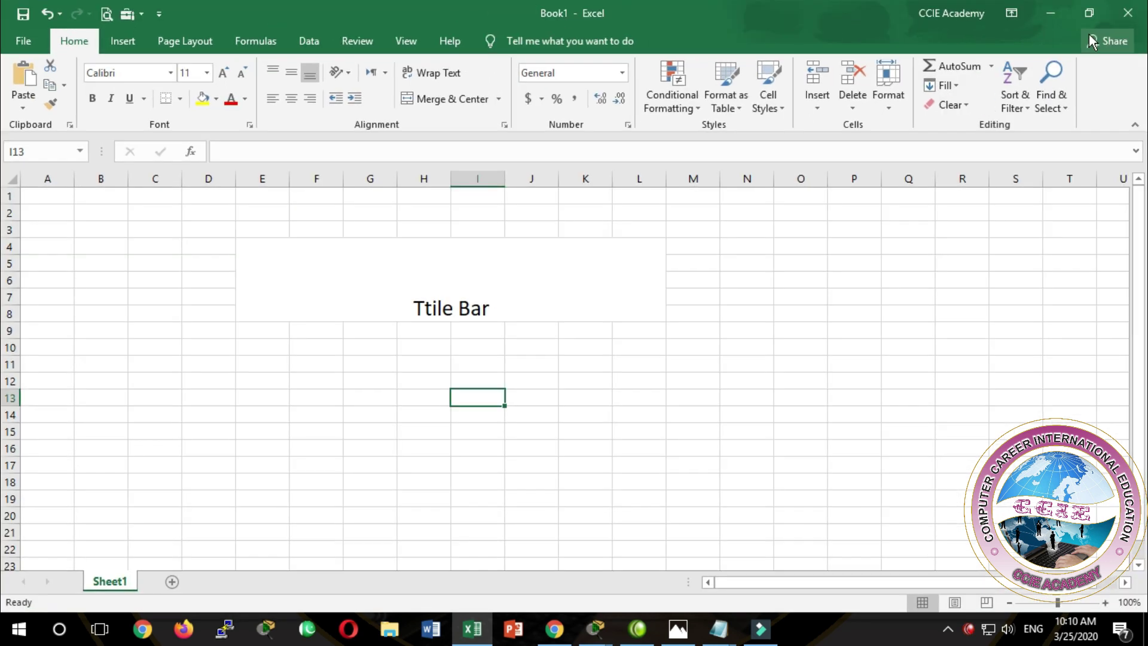
click(1049, 15)
click(1049, 16)
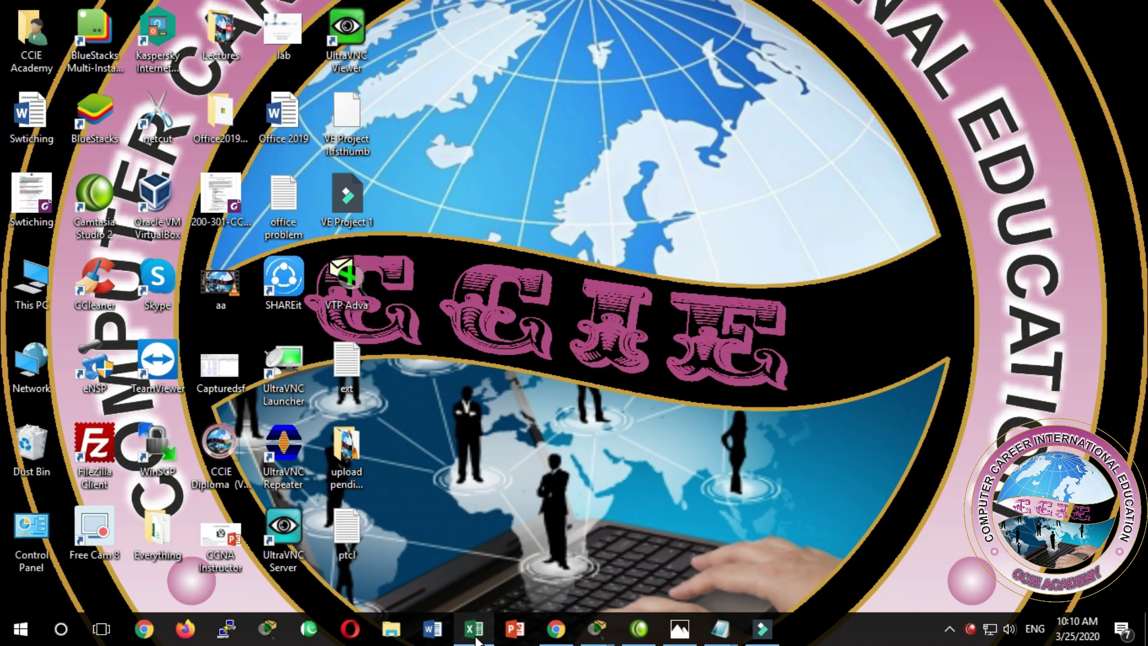
mouse_move(476, 638)
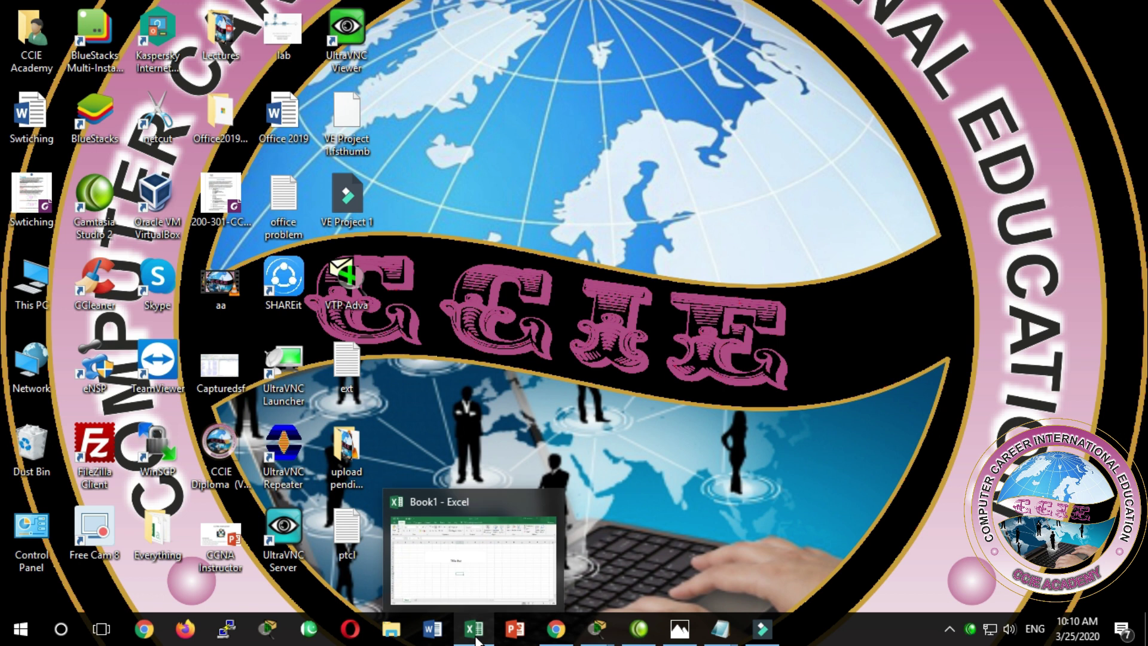
click(476, 638)
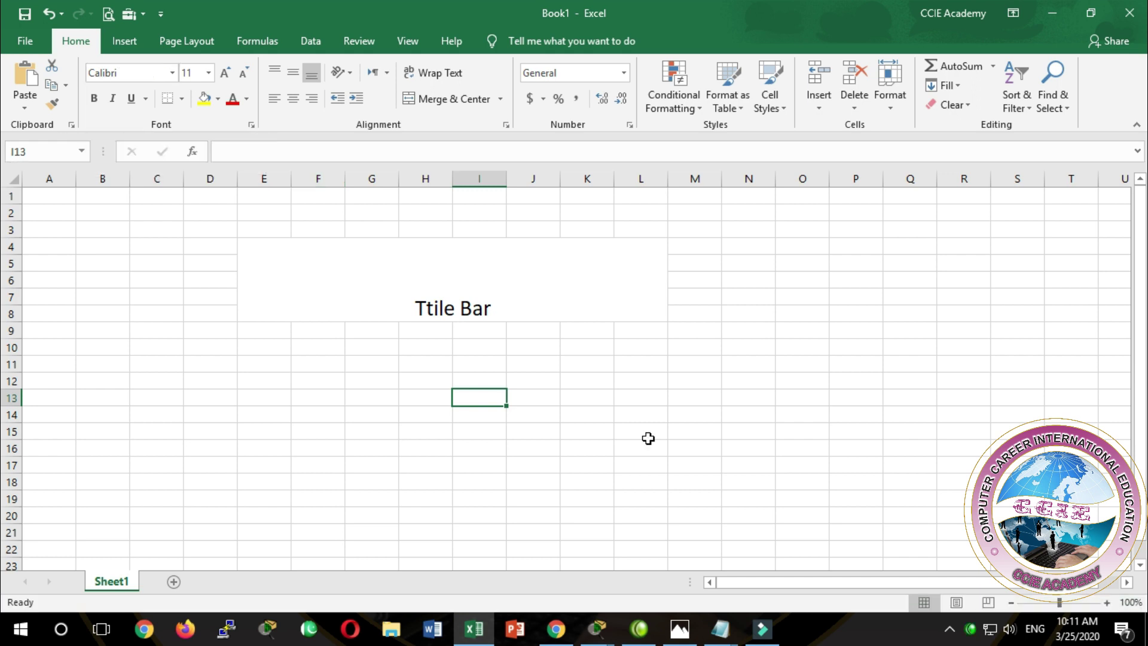
Add the New and Open commands to the Quick Access Toolbar.
click(161, 15)
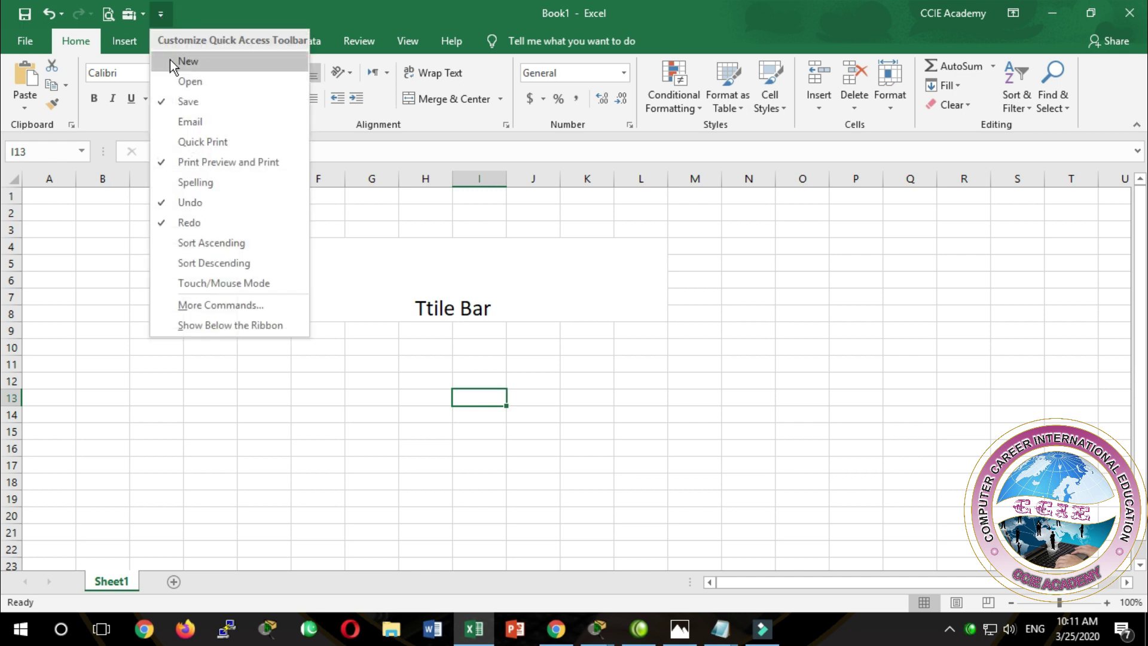
click(180, 61)
click(185, 14)
click(193, 79)
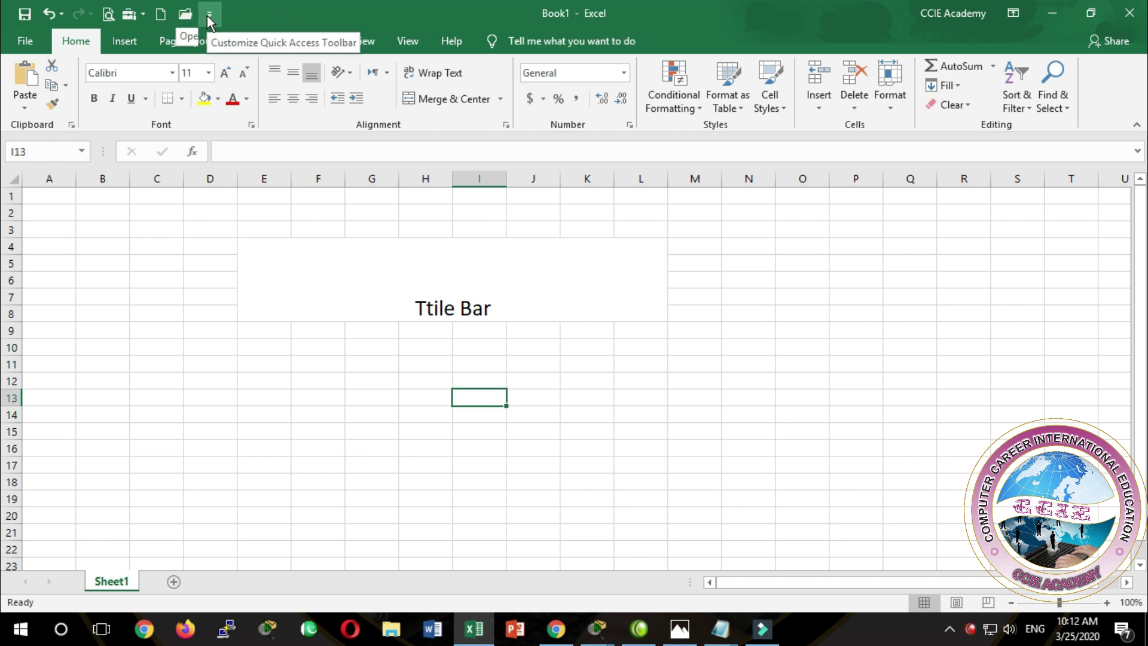
click(230, 396)
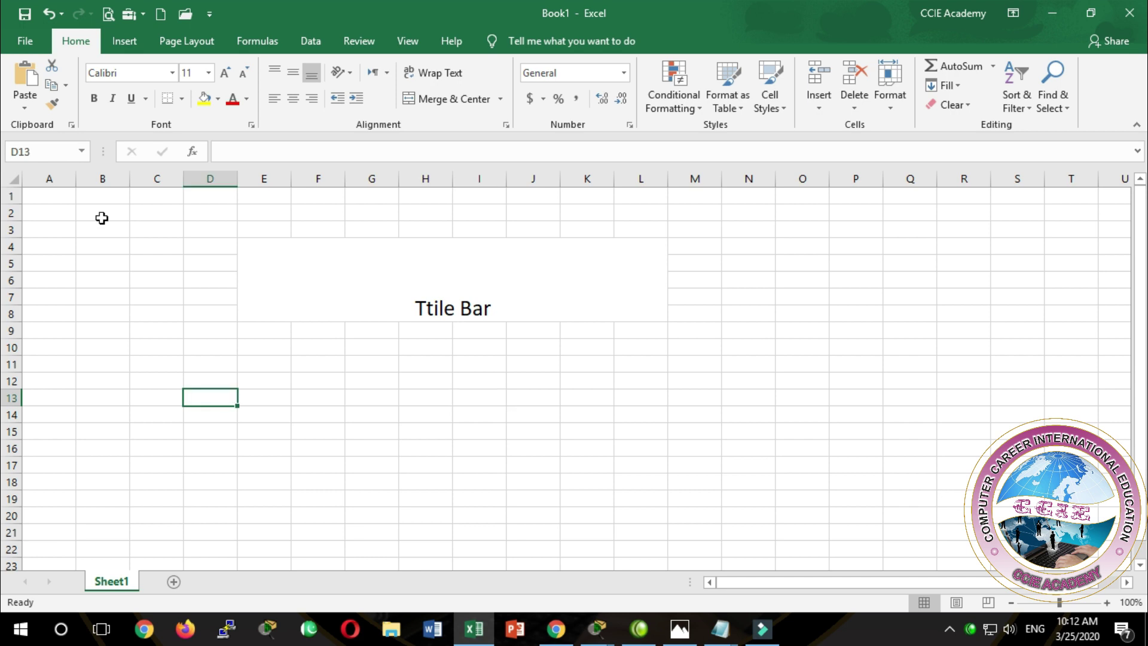
Examine the workbook's Info page and the command sets for Insert, Page Layout, Formulas, Data, Review, View and Help, ending on Home.
click(21, 48)
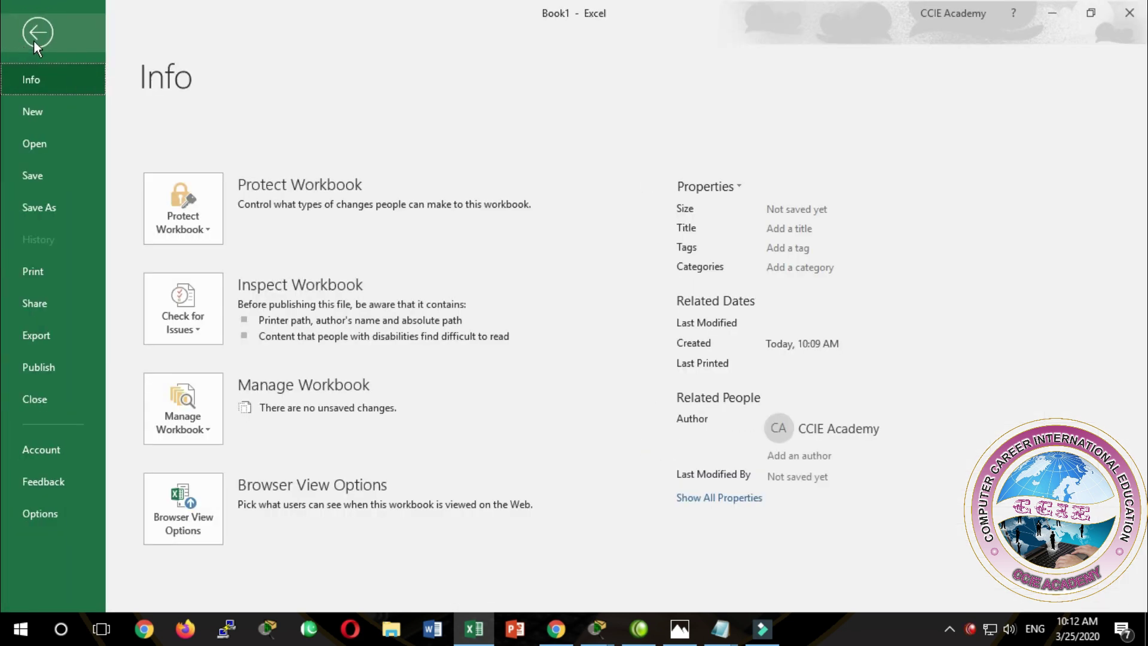
click(28, 40)
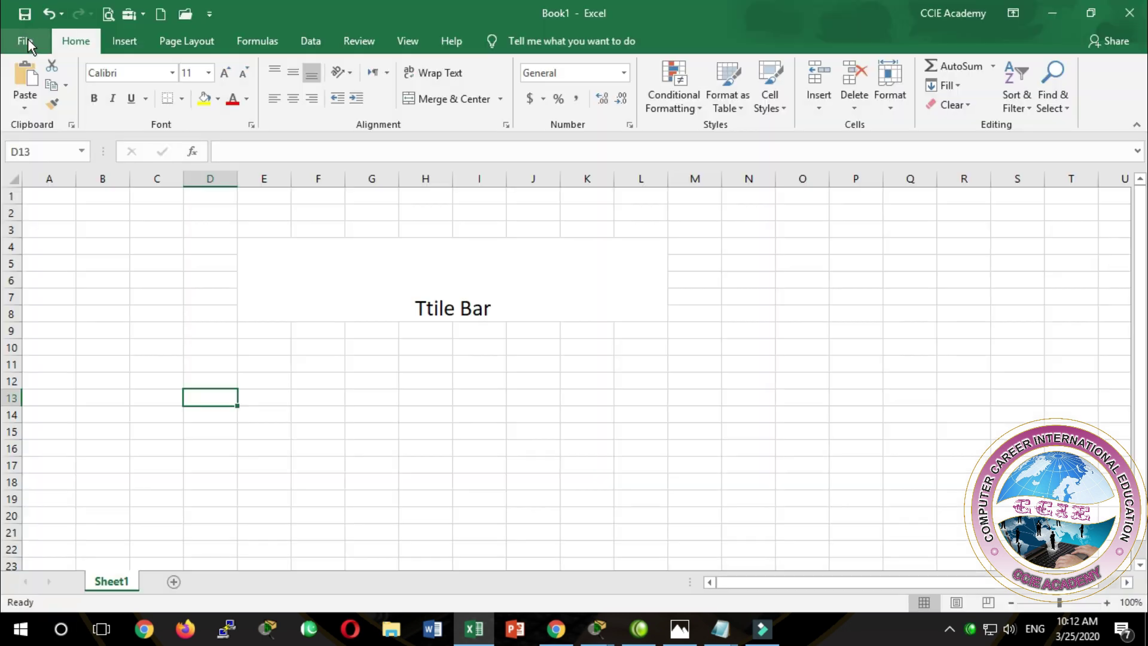
click(125, 43)
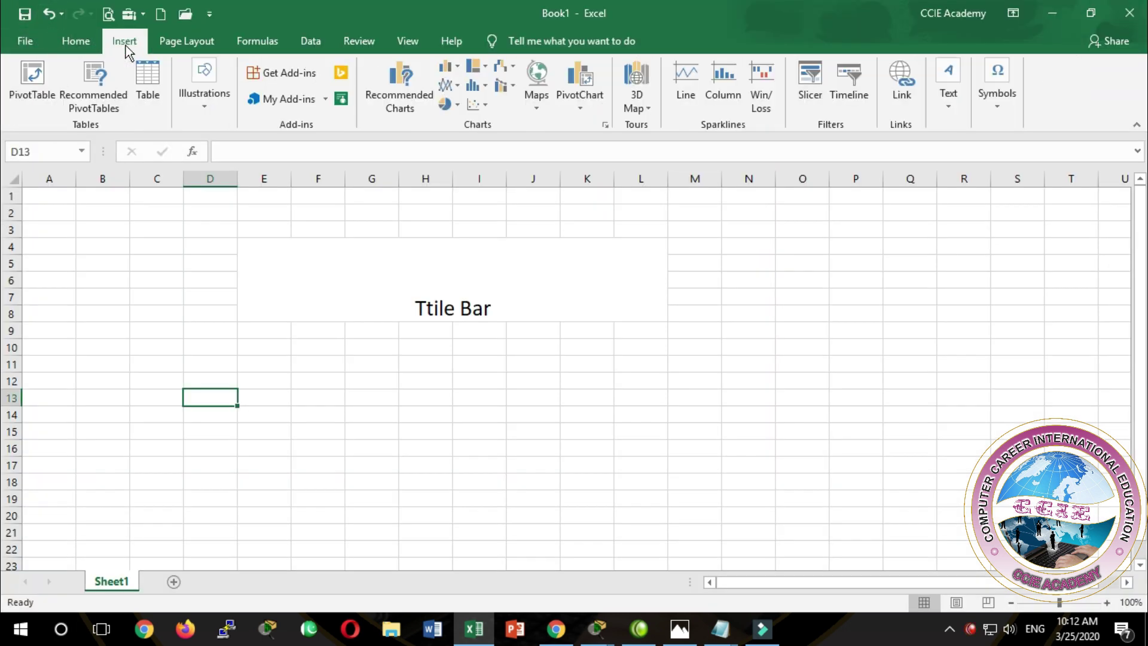
click(179, 39)
click(257, 40)
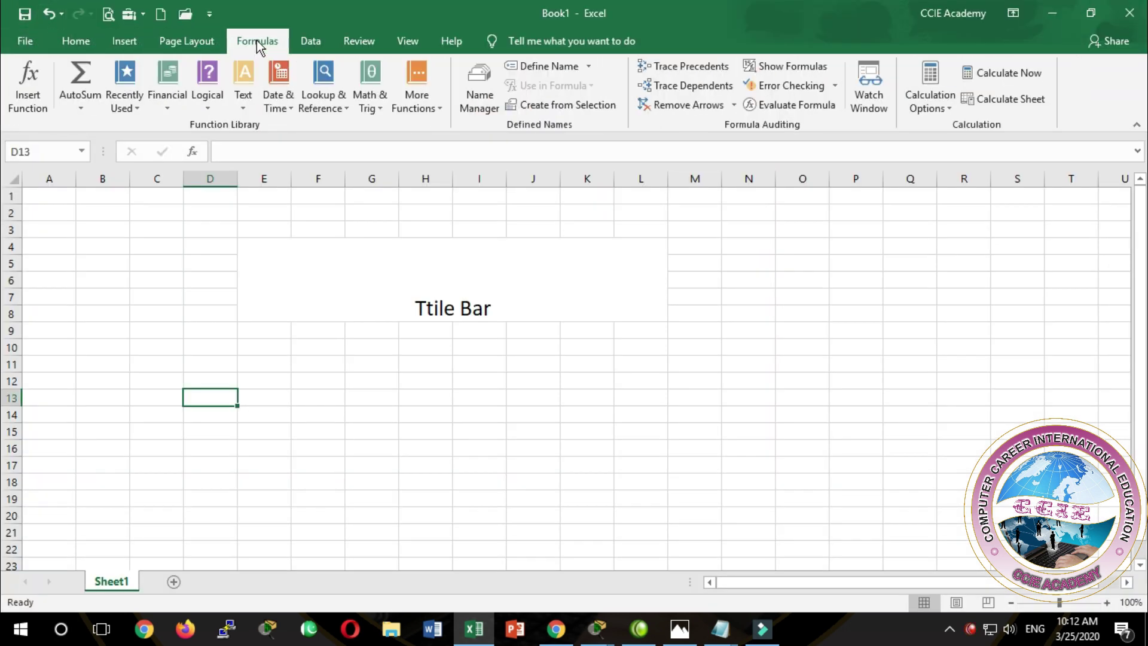
click(311, 46)
click(359, 42)
click(418, 46)
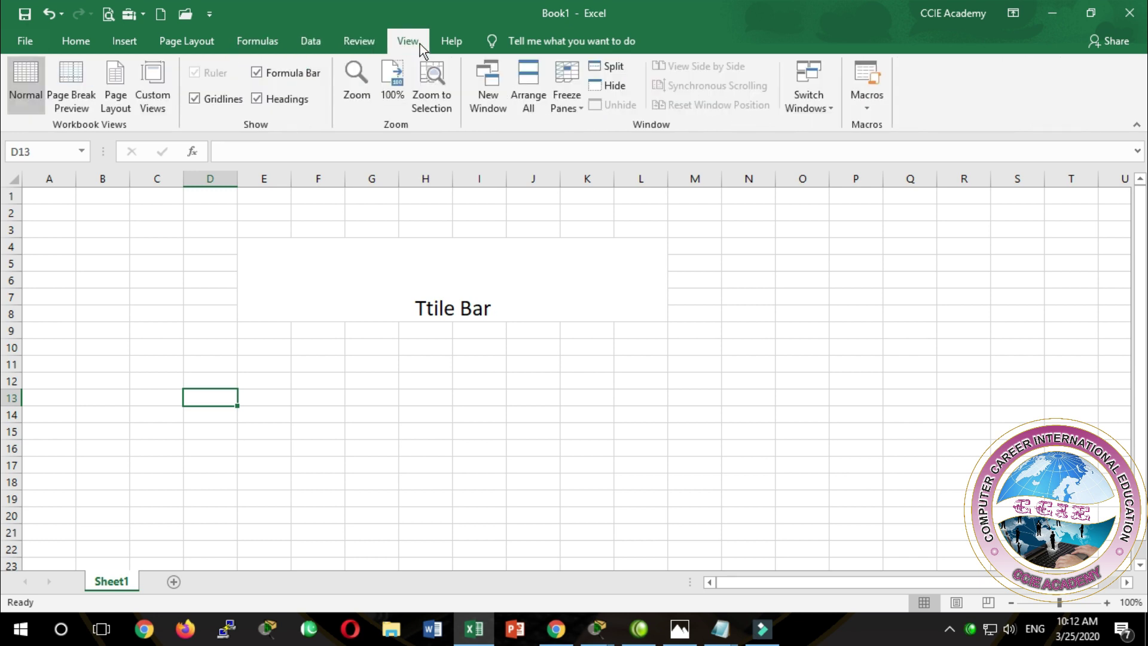
click(436, 42)
click(85, 45)
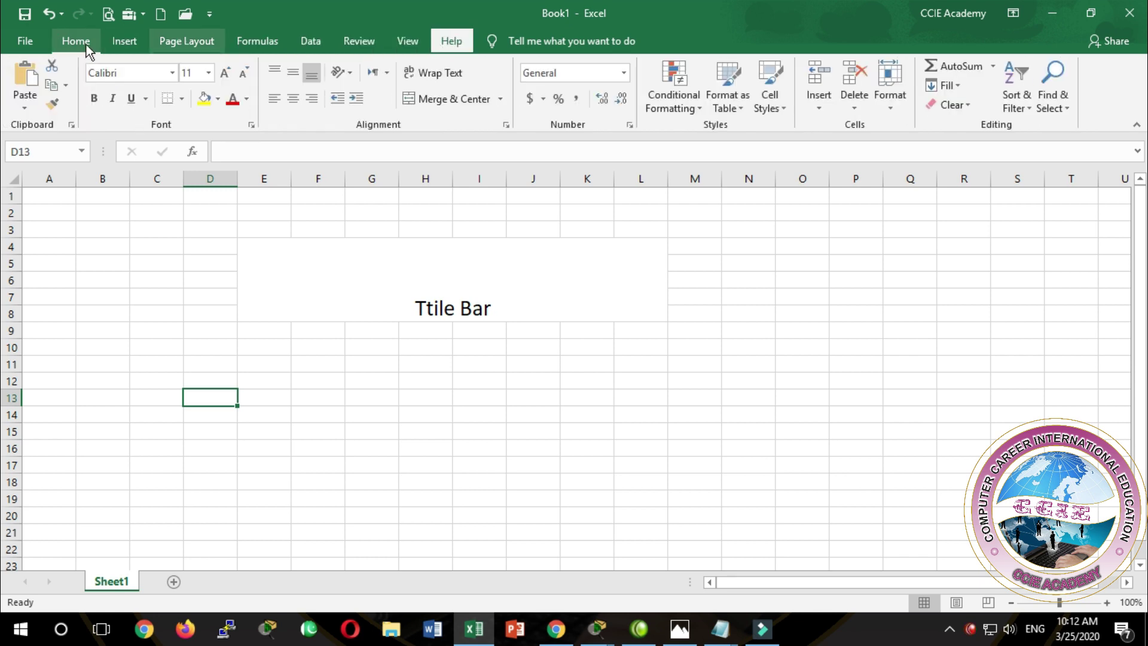
Replace the text in the merged cell E4 with "Tab".
click(380, 275)
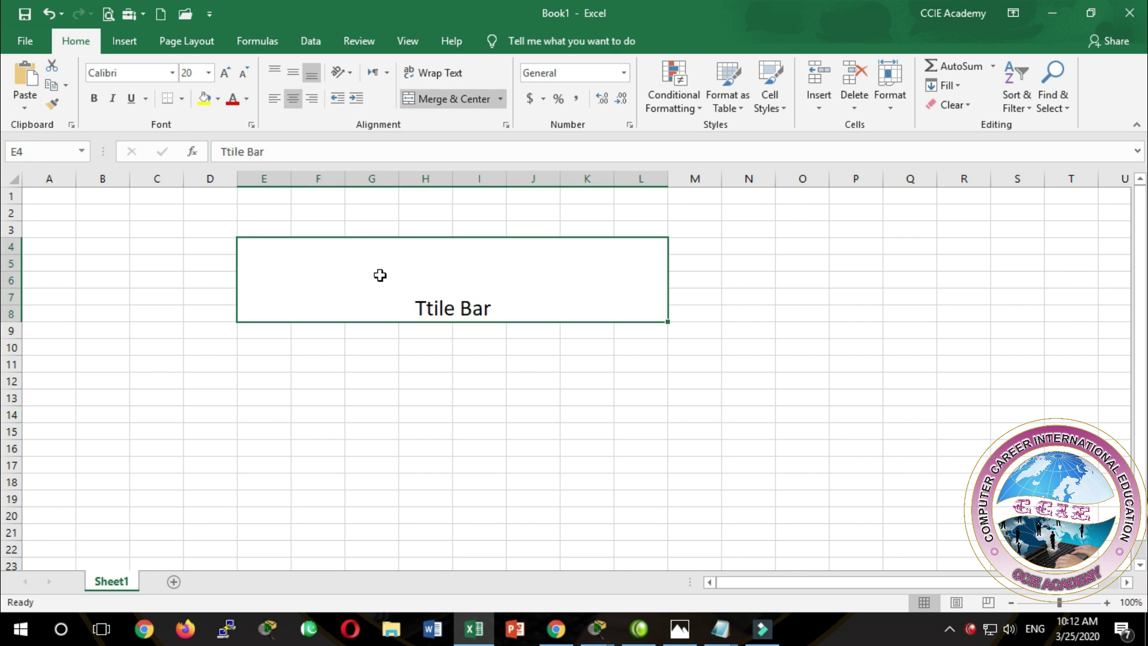
text(Tab)
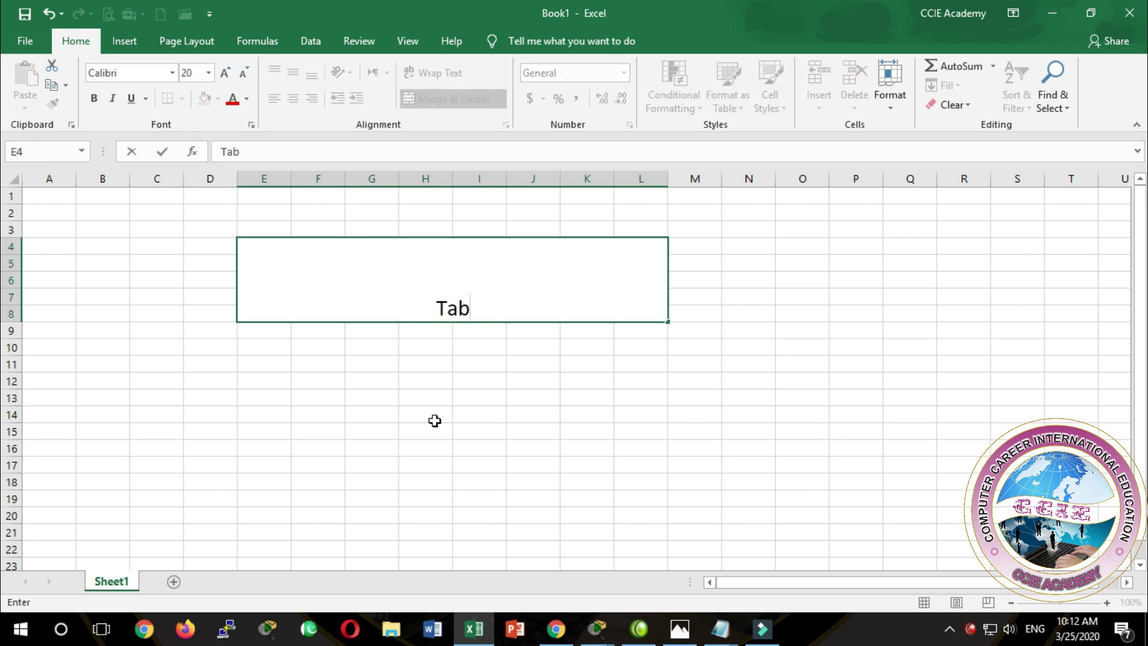
click(435, 420)
Replace the text in the merged cell E4 with "Ribbon".
click(441, 308)
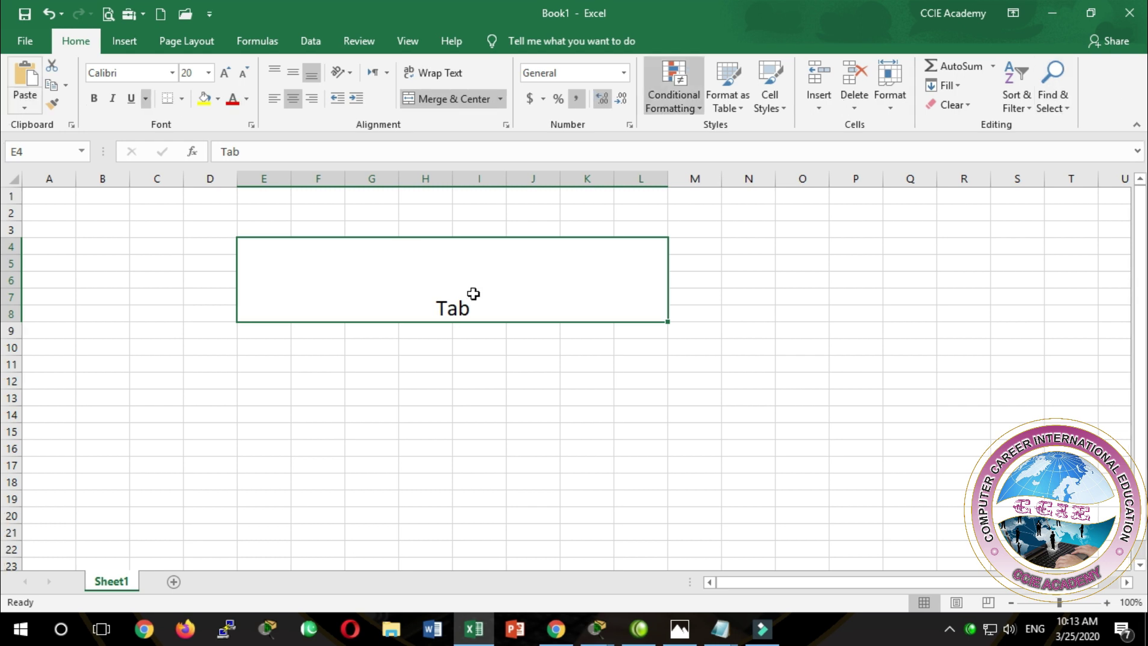
text(Ribbon)
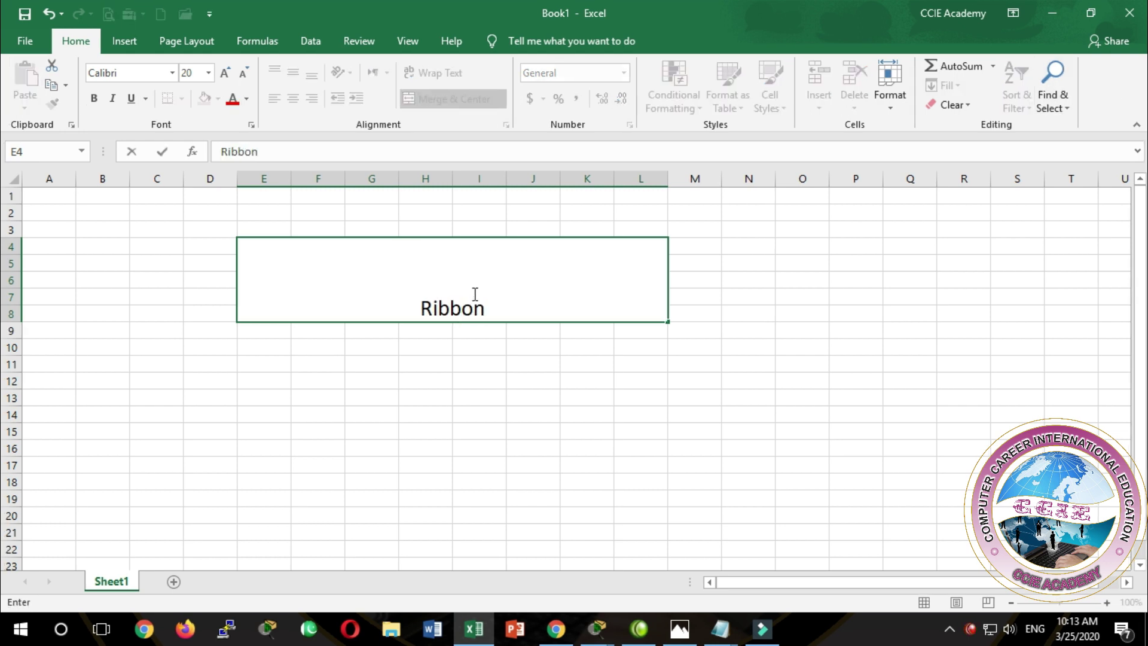
click(448, 377)
click(415, 305)
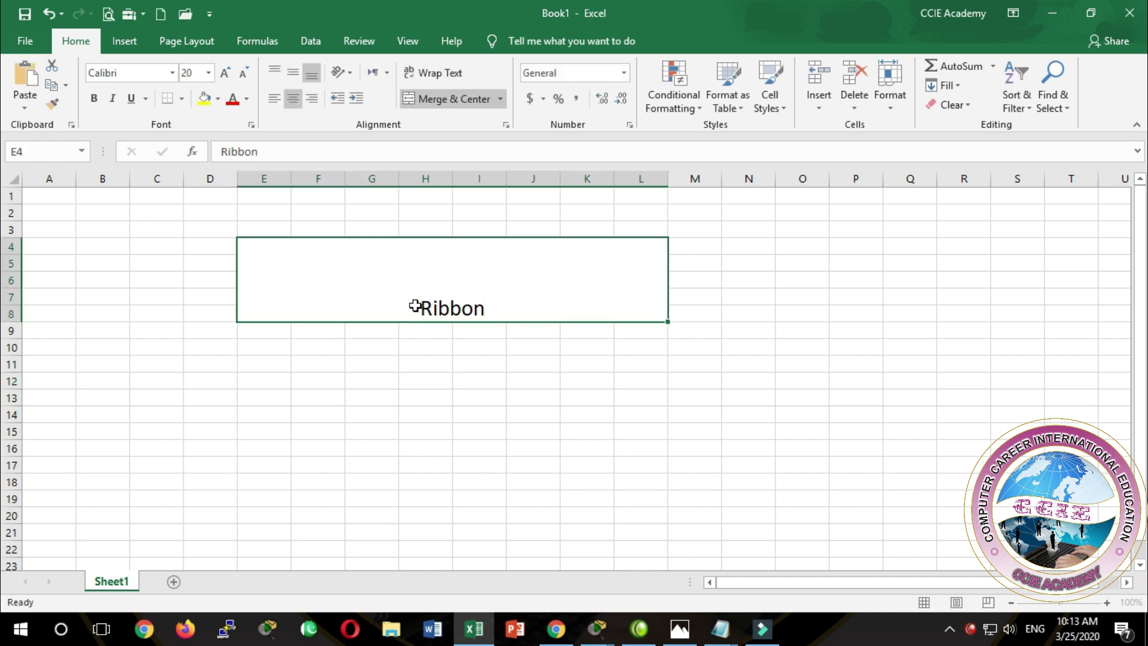
click(390, 359)
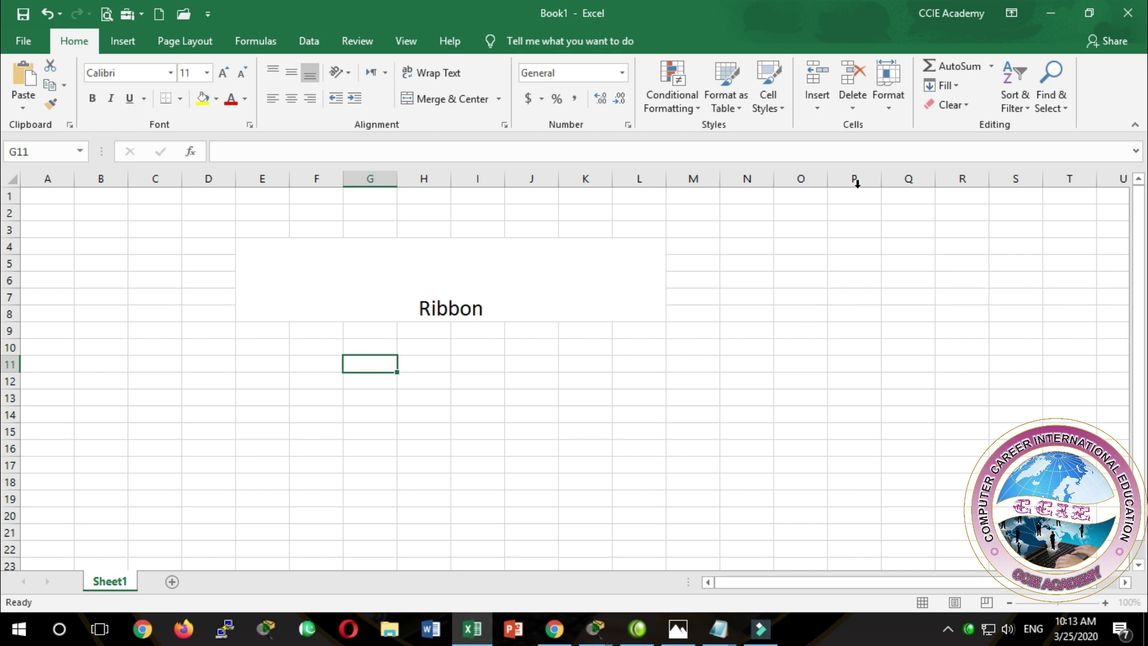
Check the Name Box references of cells P3, H2 and O14, and use the Name Box to go to cell A1.
click(849, 227)
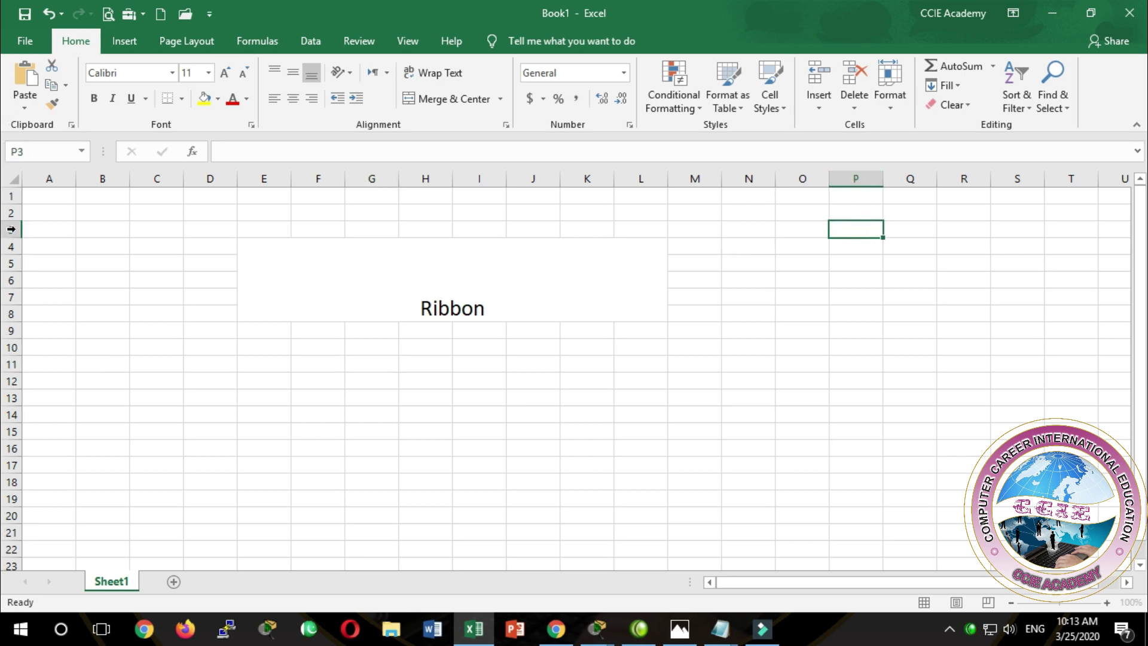
scroll(276, 333, up, 3)
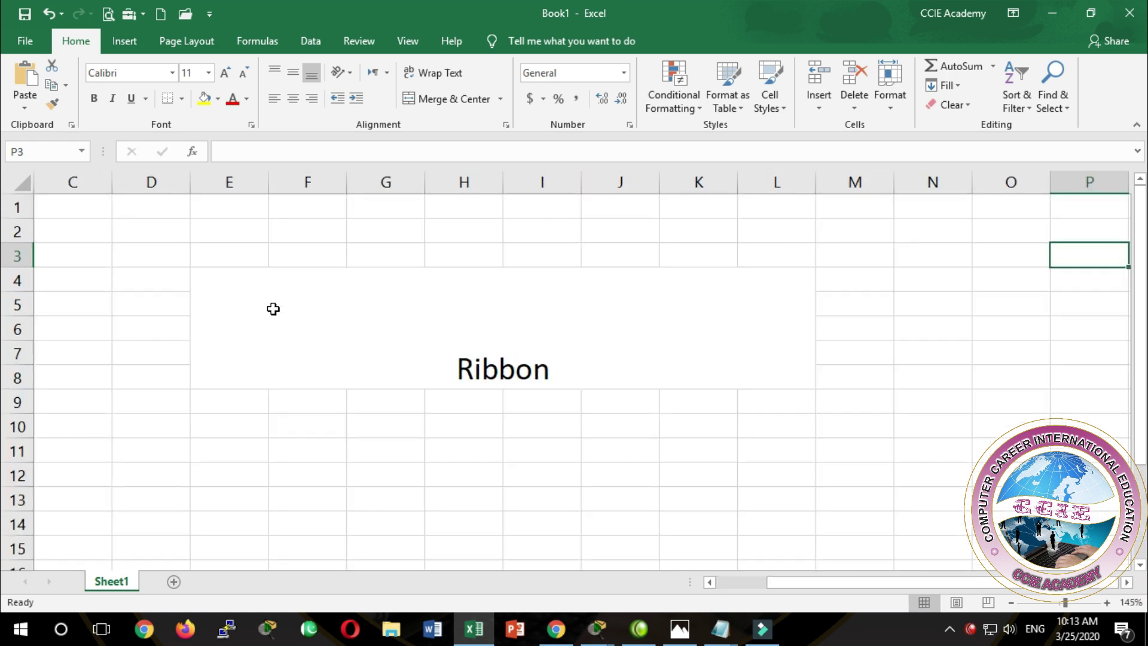
click(480, 231)
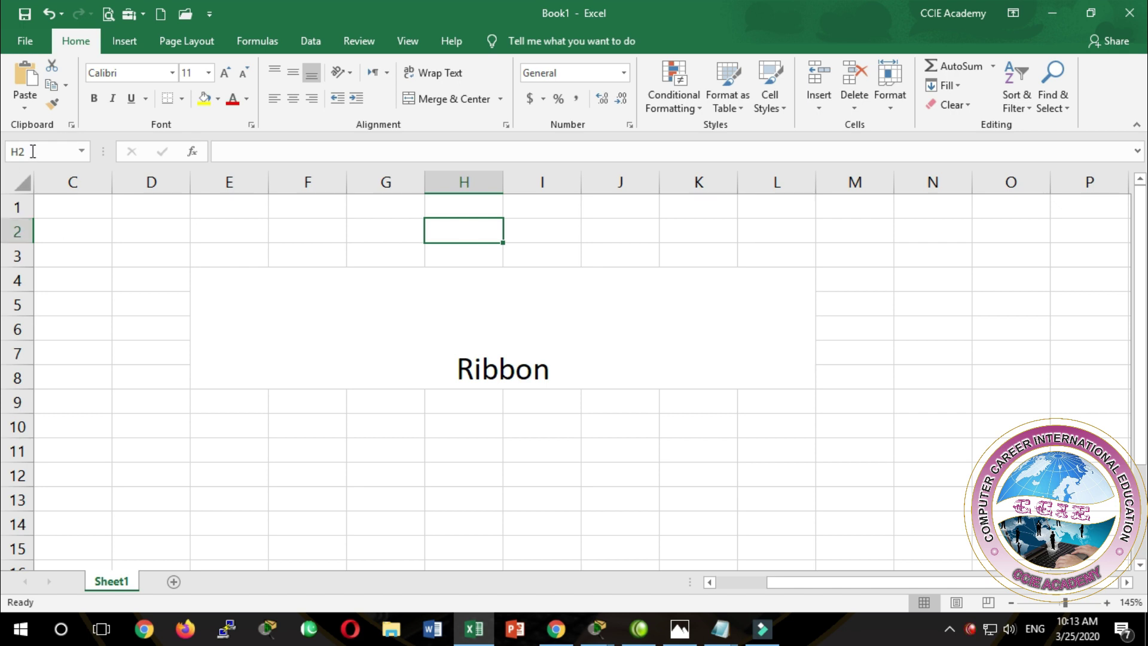
click(1011, 523)
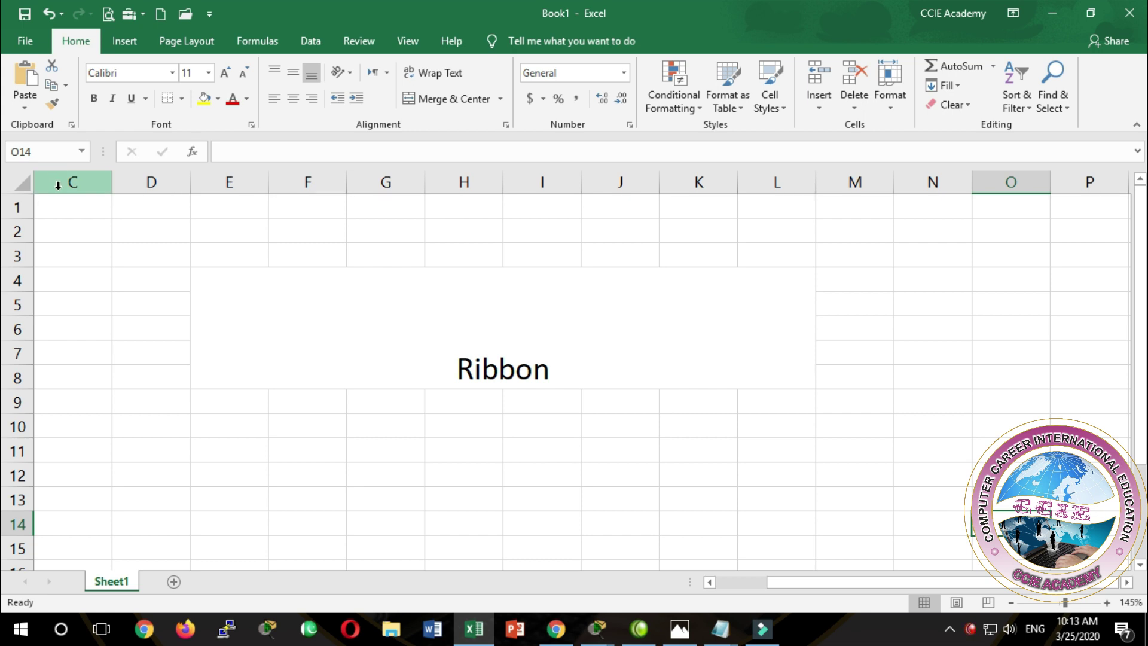
click(48, 154)
text(a1)
key(Return)
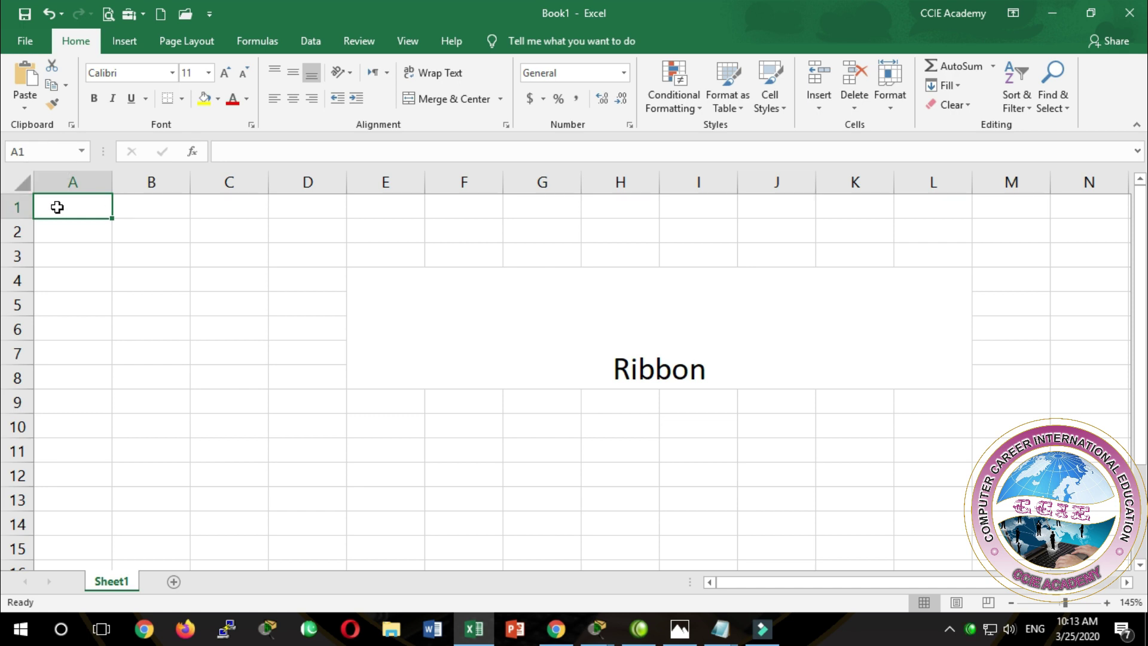
Enter 54 in cell A2 and 55 in cell B2.
click(162, 235)
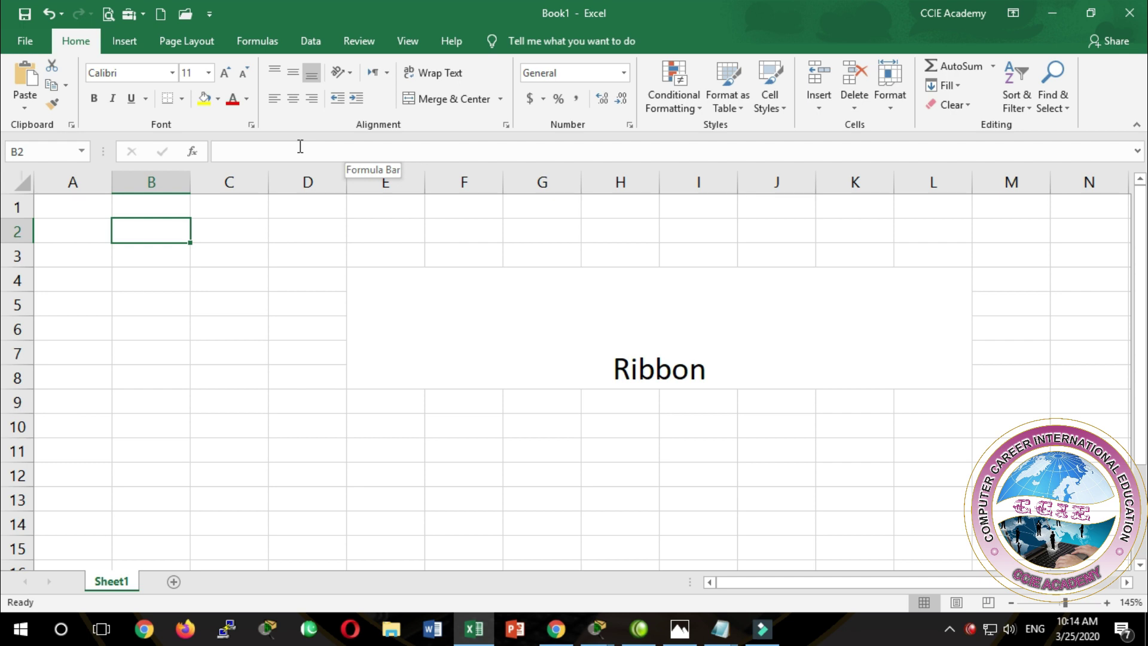
click(213, 231)
click(58, 223)
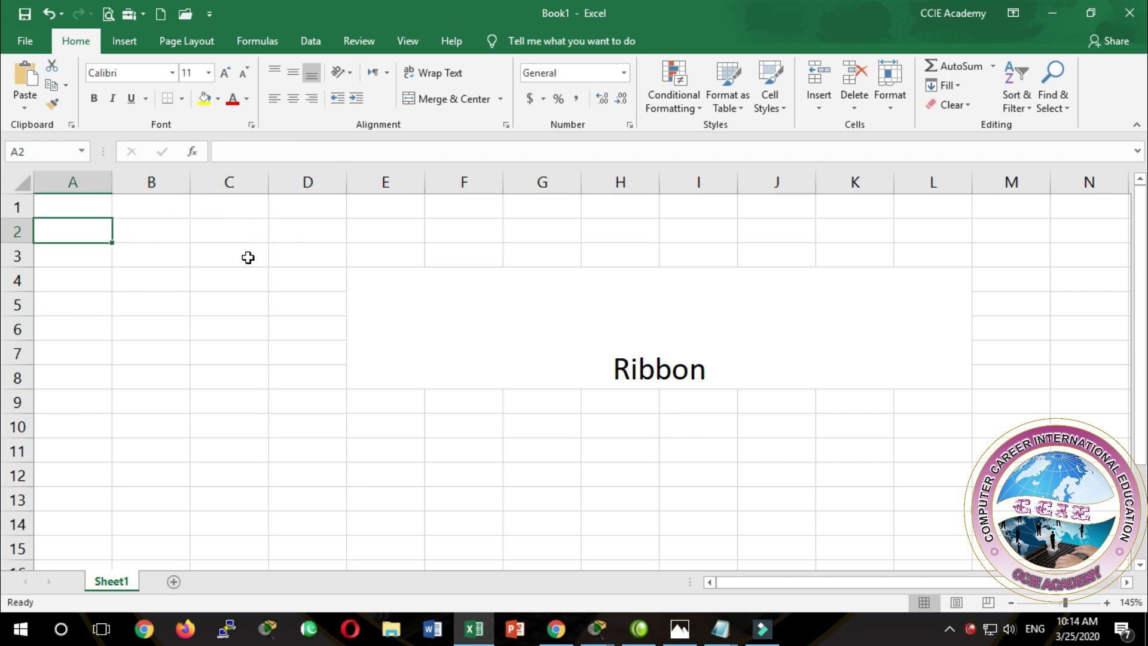
text(54)
key(Tab)
text(55)
key(Tab)
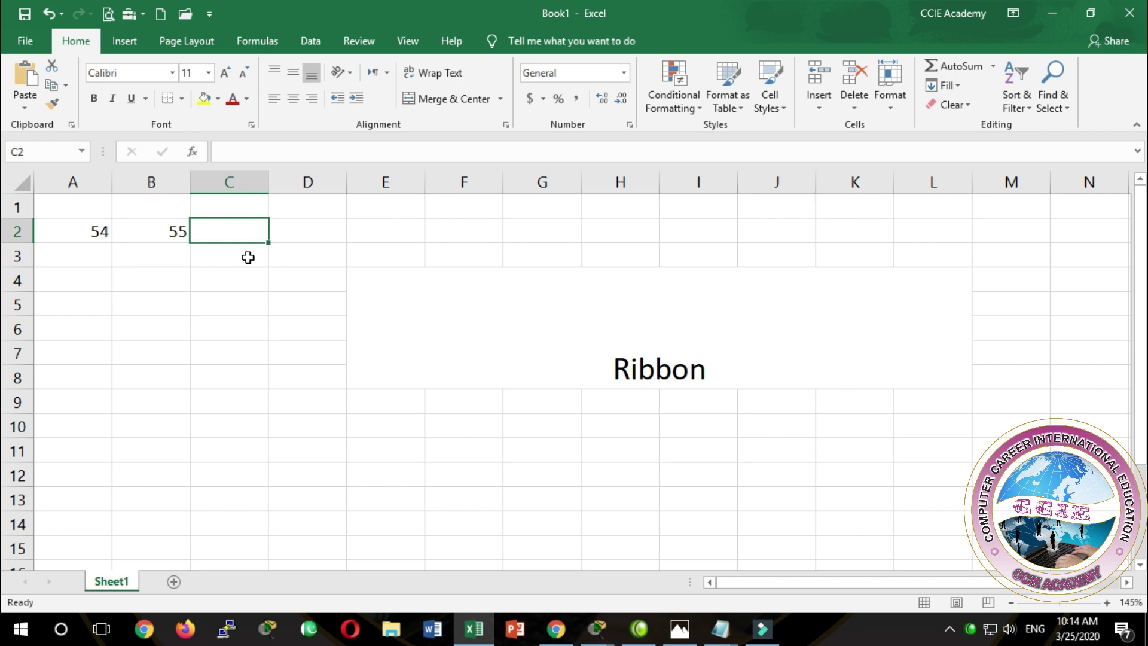
Enter a formula in cell C2 that adds the two numbers, =A2+B2.
text(=)
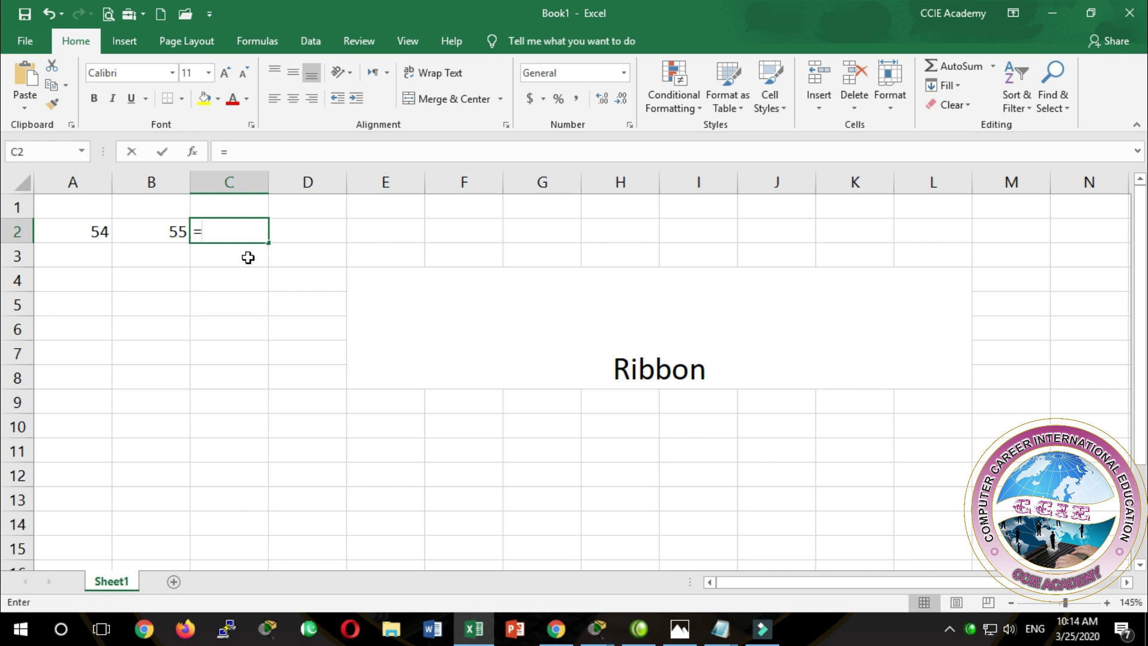
click(77, 234)
text(+)
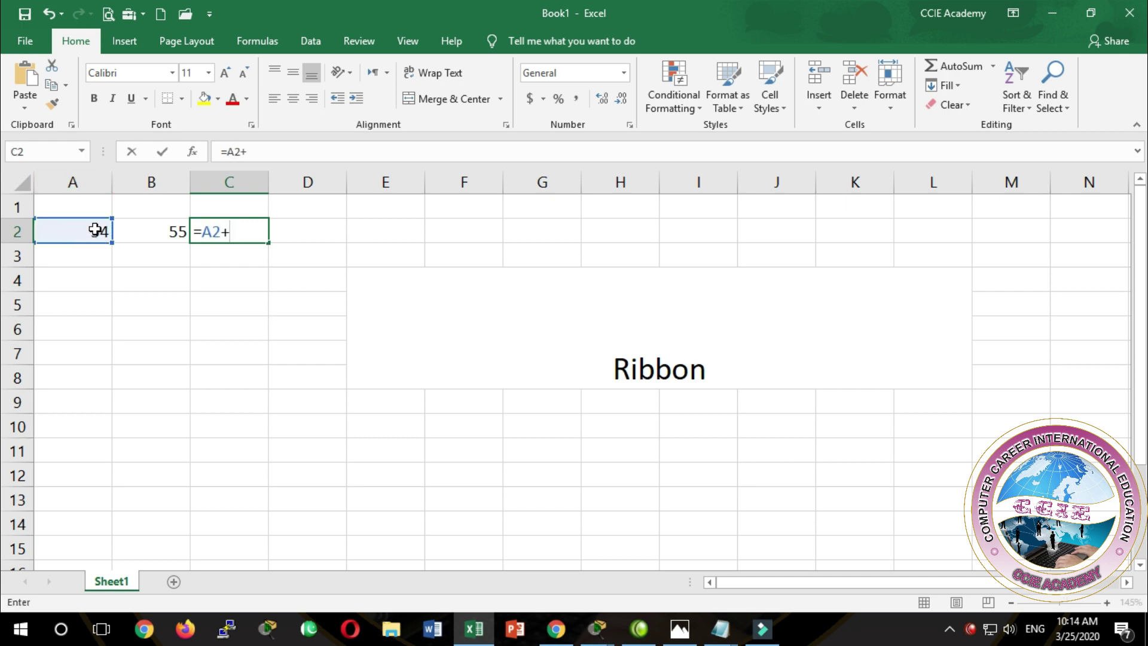
click(156, 233)
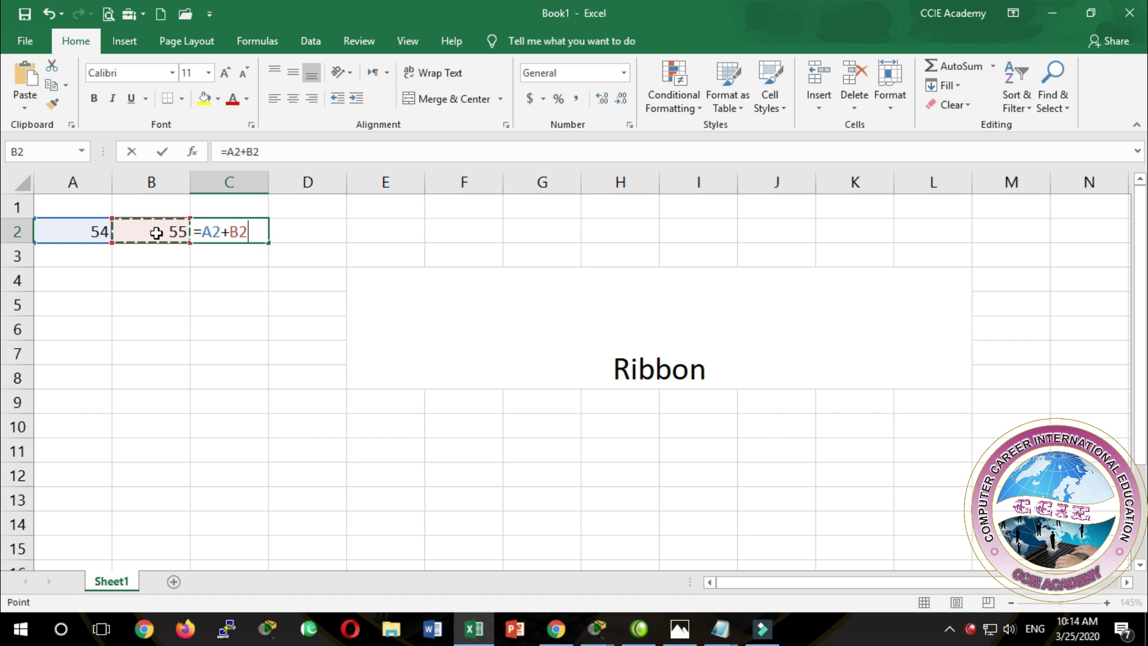
key(Return)
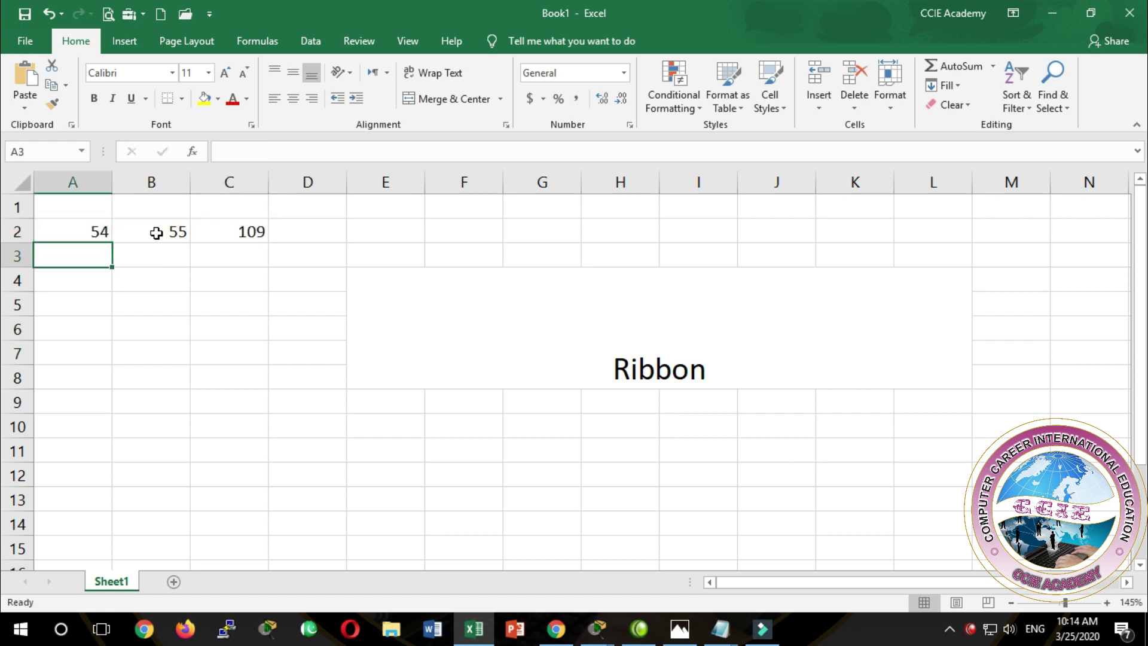
Inspect the contents of cells A2, B2 and C2 in the formula bar, highlighting the formula in C2 without changing it.
click(245, 232)
click(193, 257)
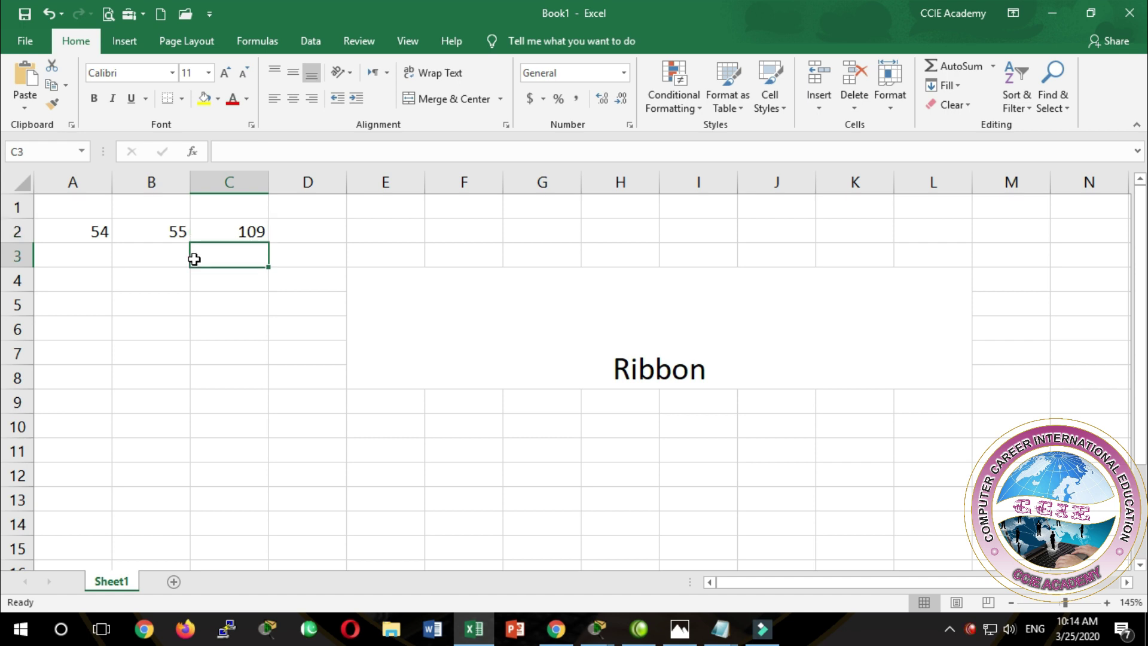
click(83, 234)
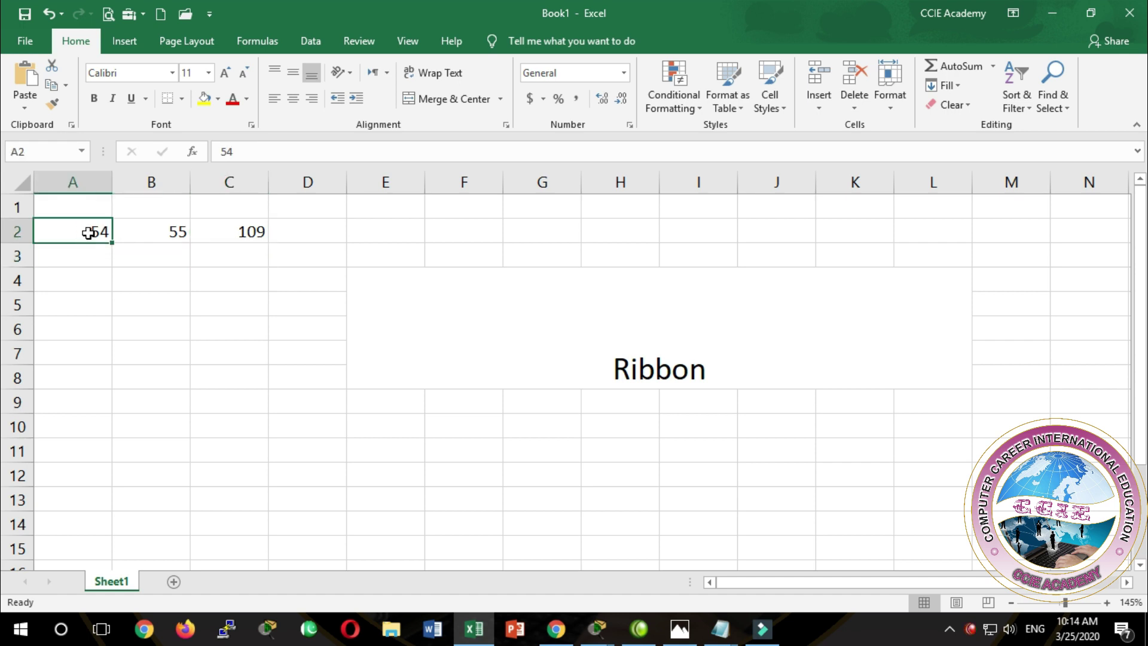
click(152, 231)
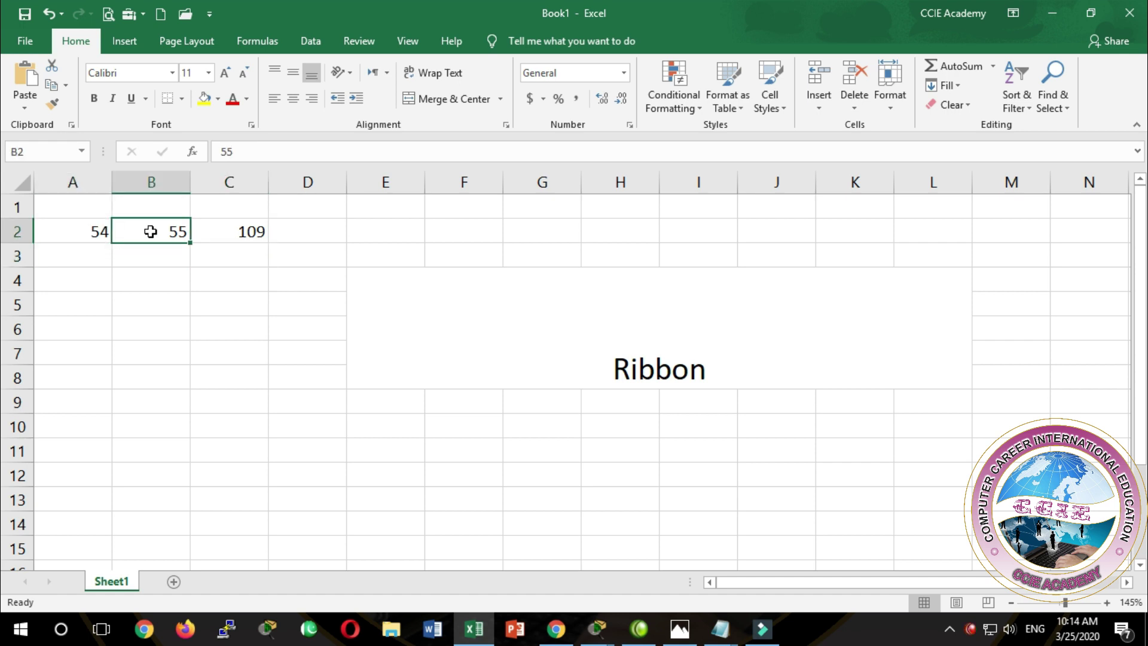
click(315, 237)
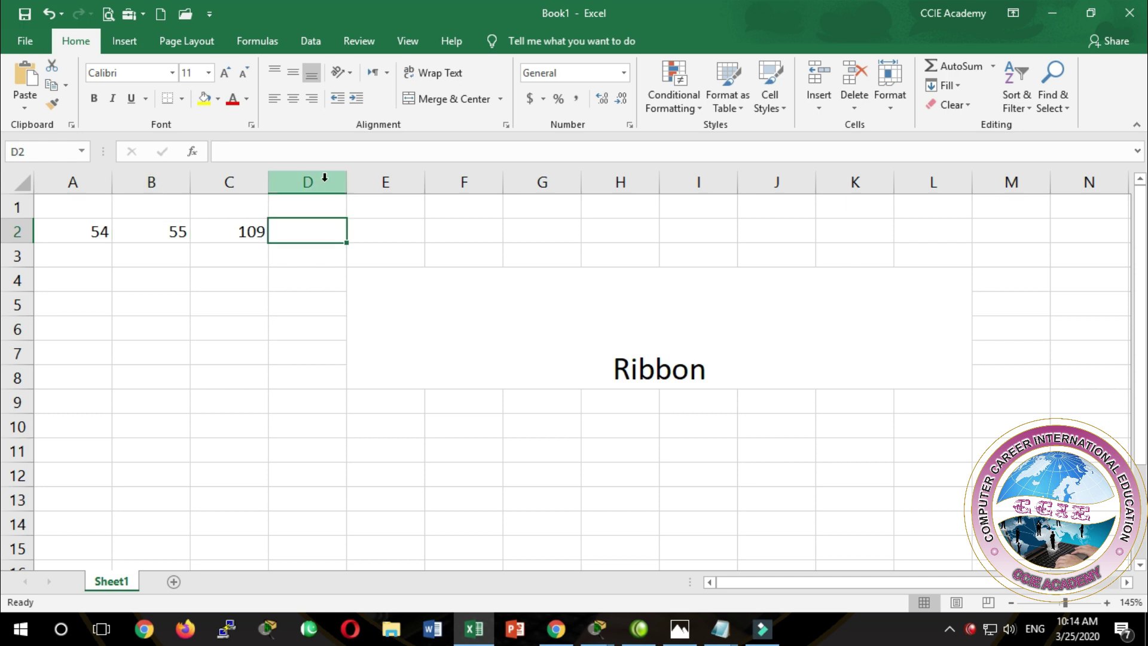
click(246, 250)
click(243, 230)
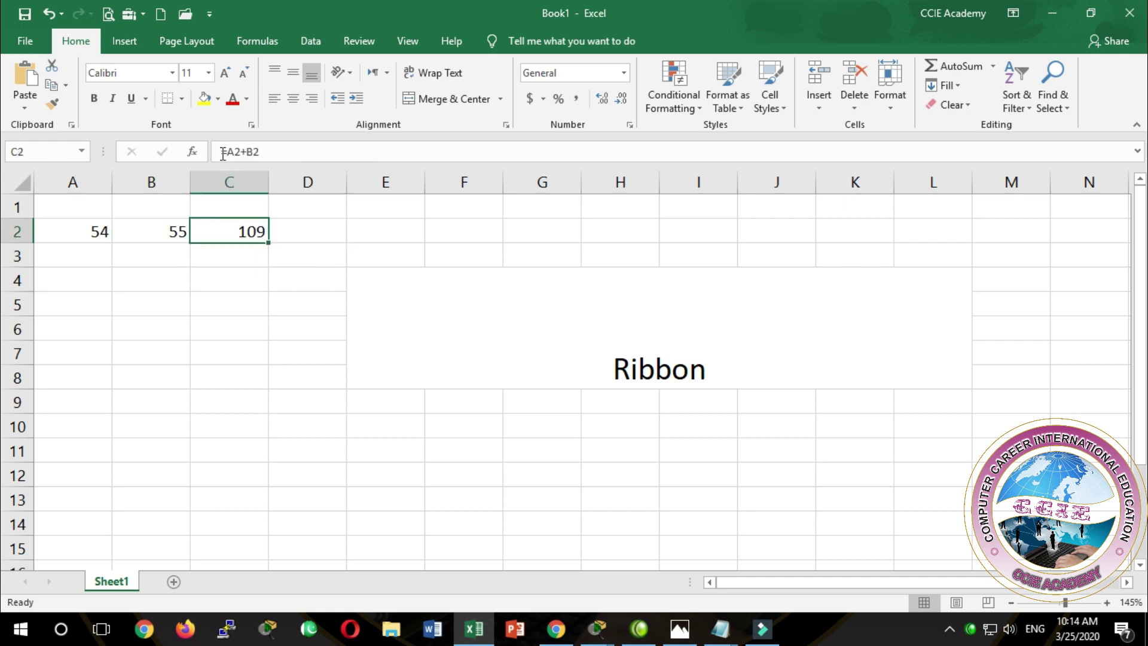
drag(222, 153, 259, 152)
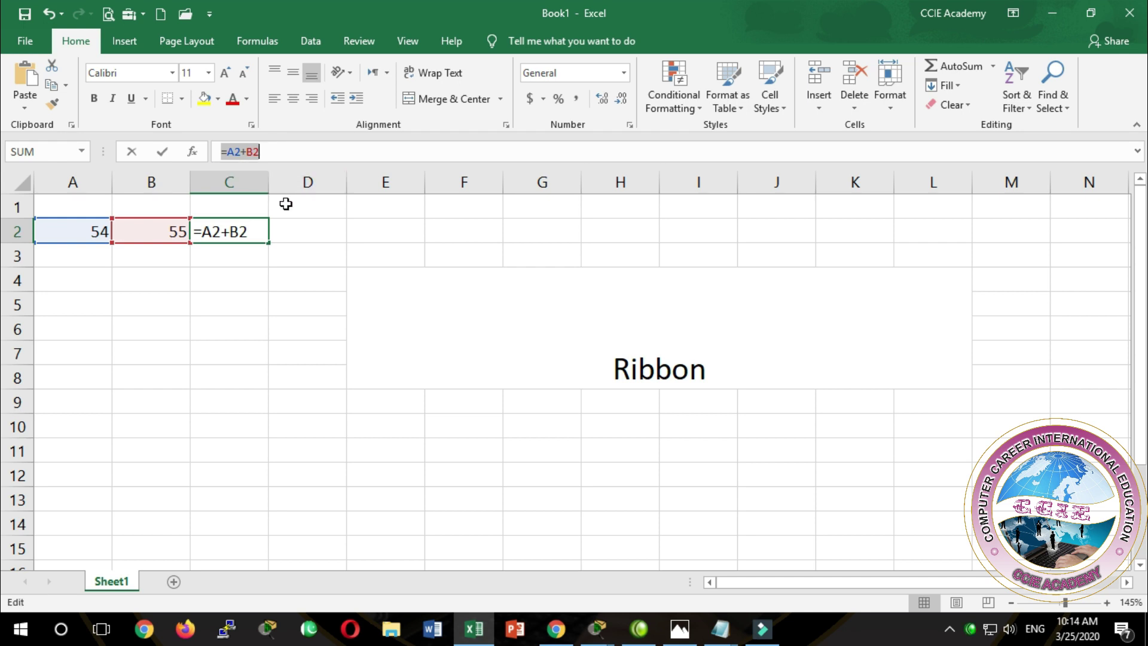
key(Escape)
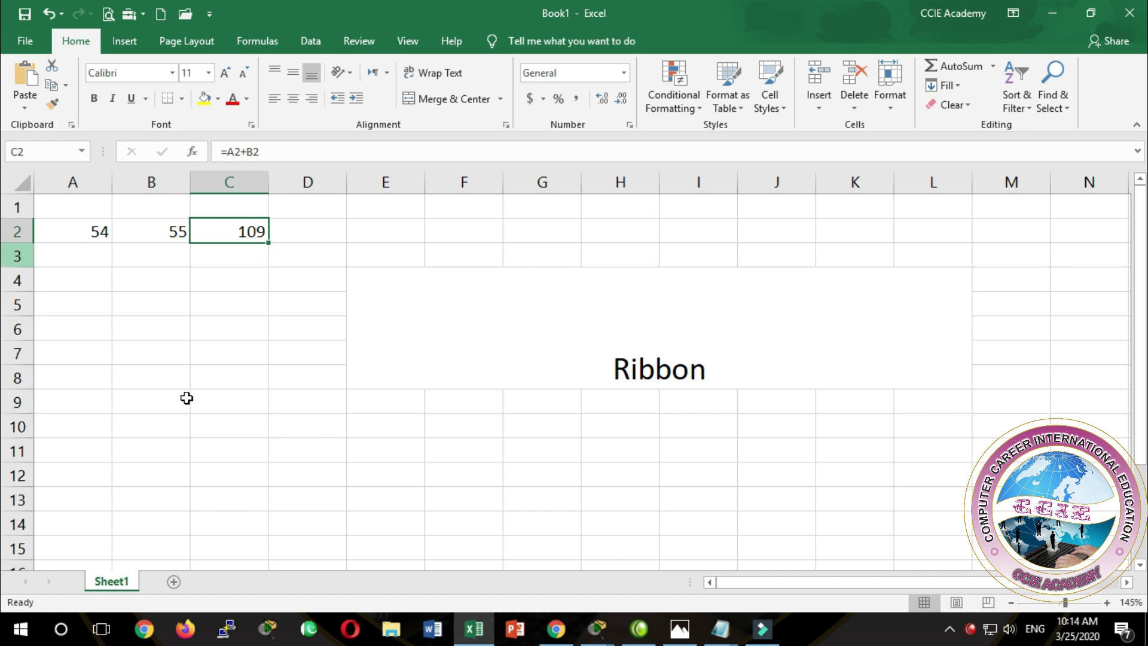
Replace the text in the merged cell E4 with "Heading".
click(540, 365)
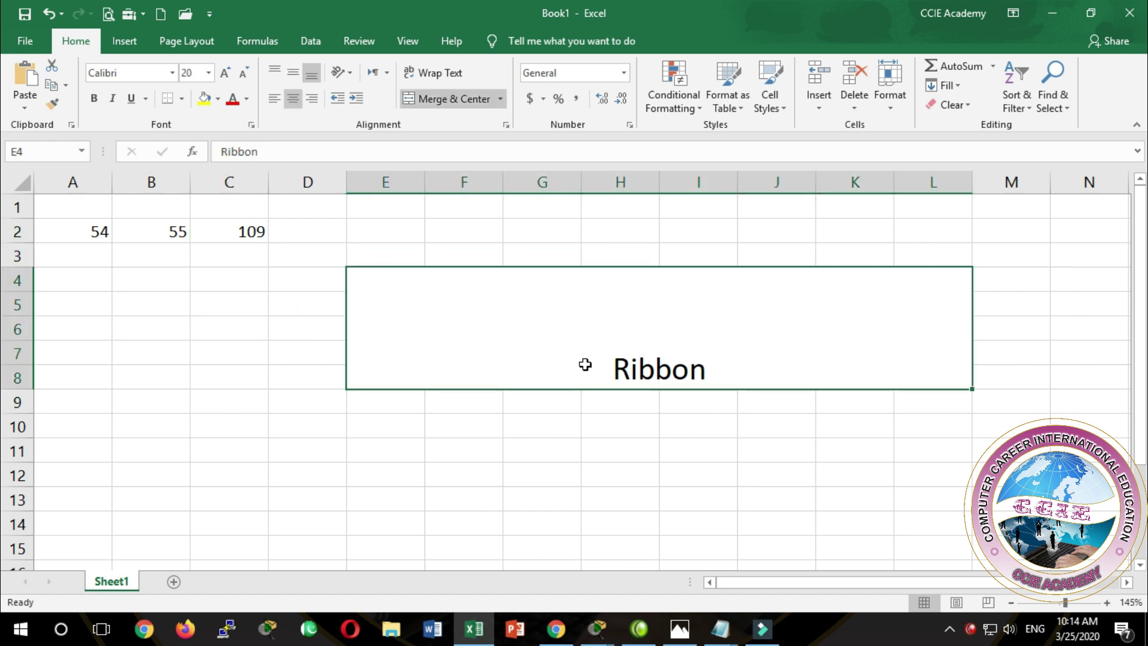
text(Heading)
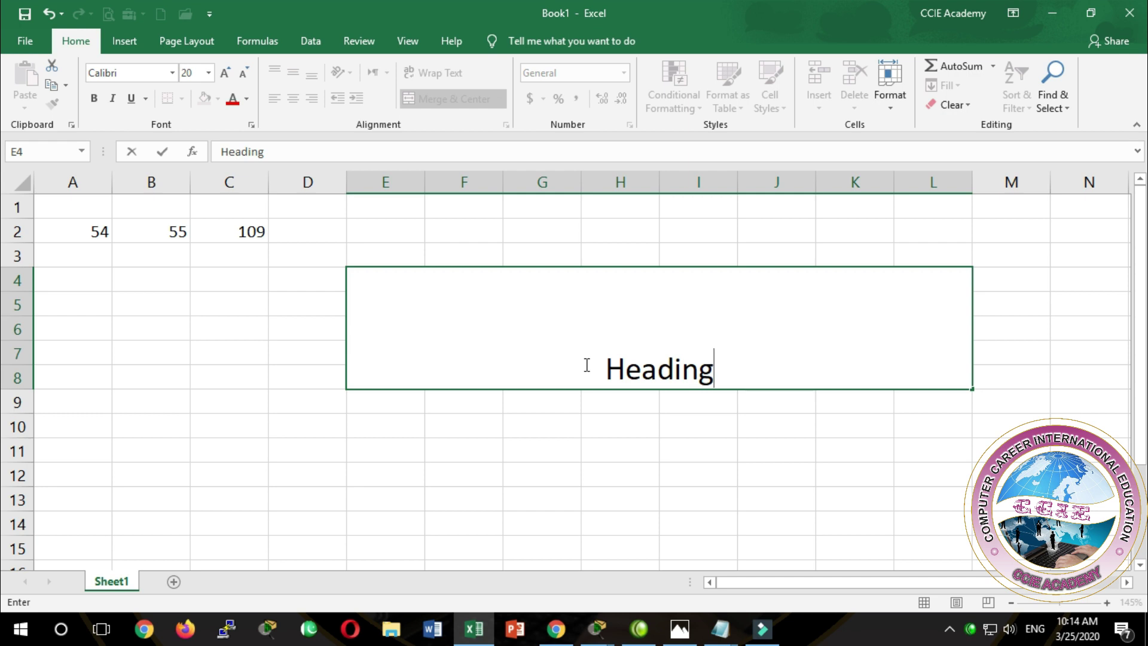
key(Return)
Change the label in the merged cell E4 to "Header".
click(585, 364)
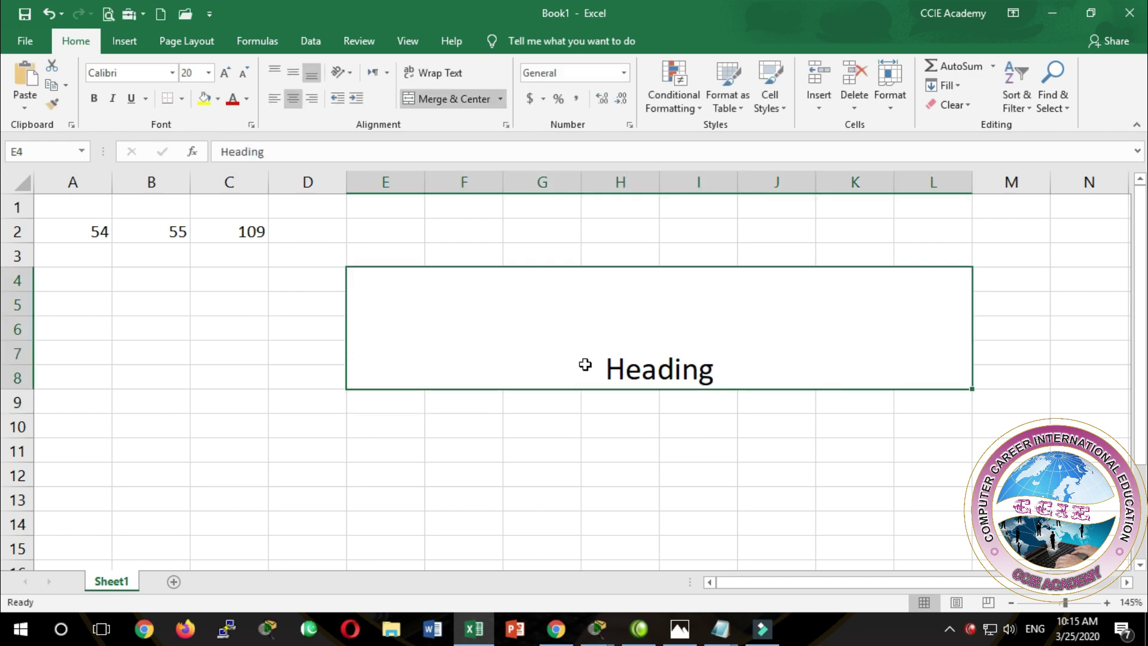
text(Header)
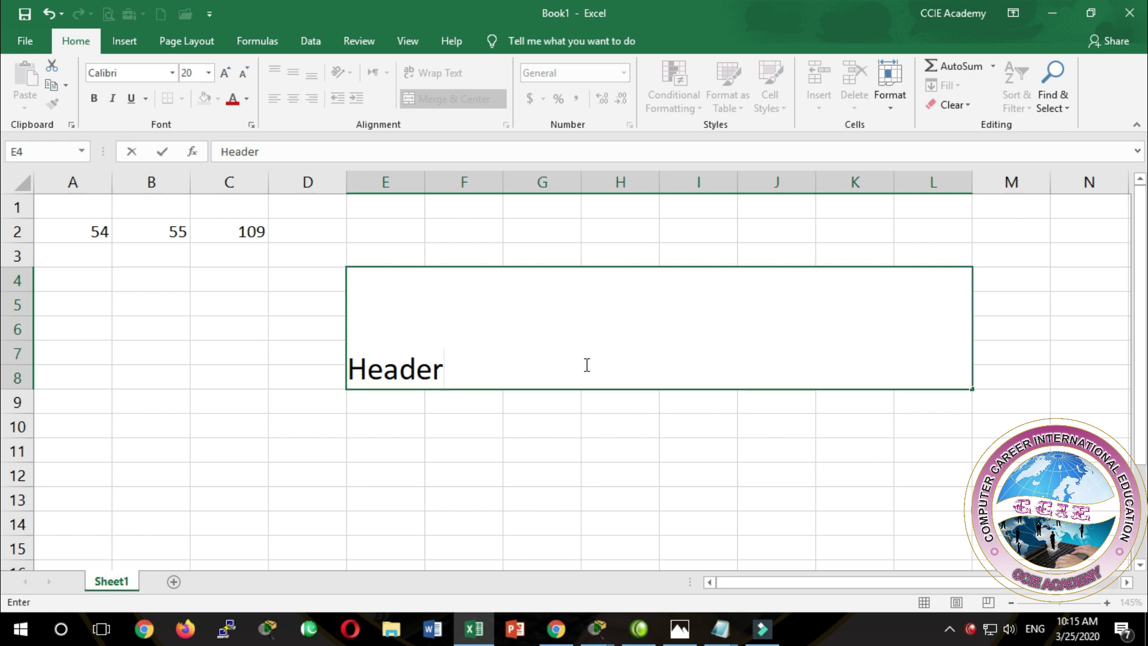
key(Return)
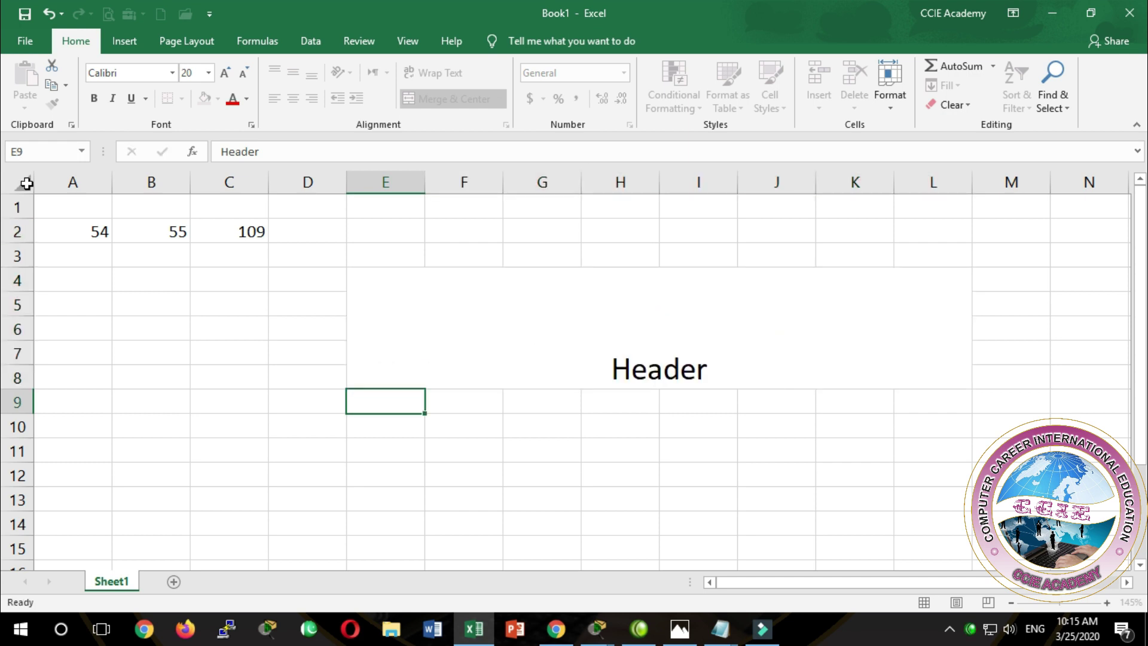
Select columns A through F one after another to show the column headers, ending on cell C3.
click(66, 179)
click(151, 179)
click(227, 180)
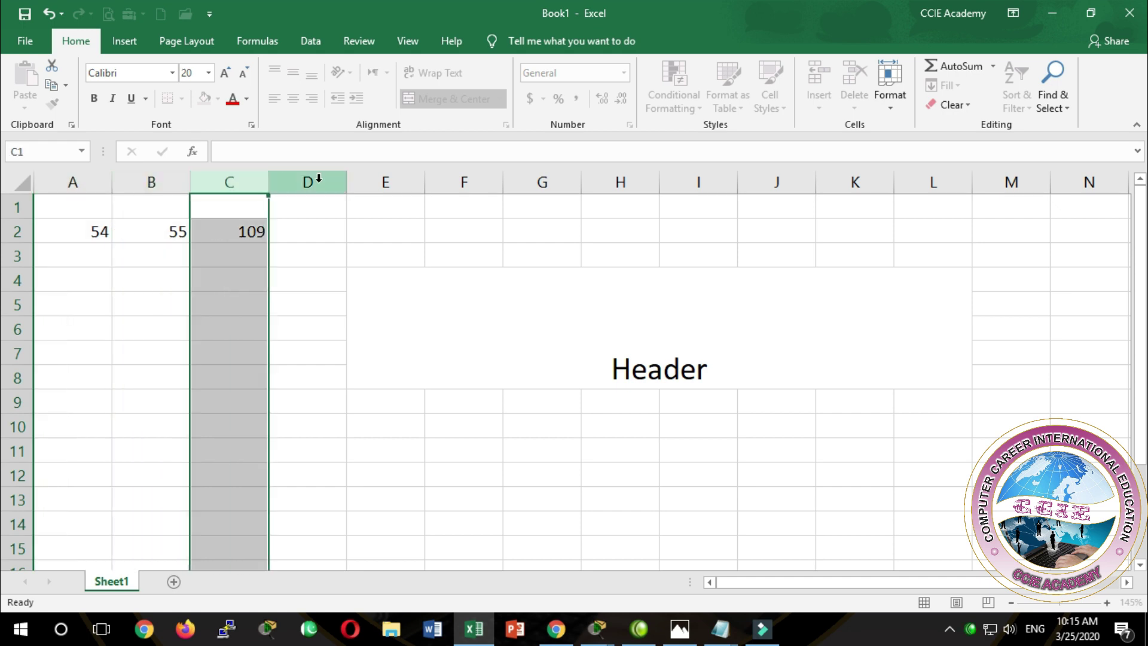
click(318, 179)
click(389, 180)
click(457, 179)
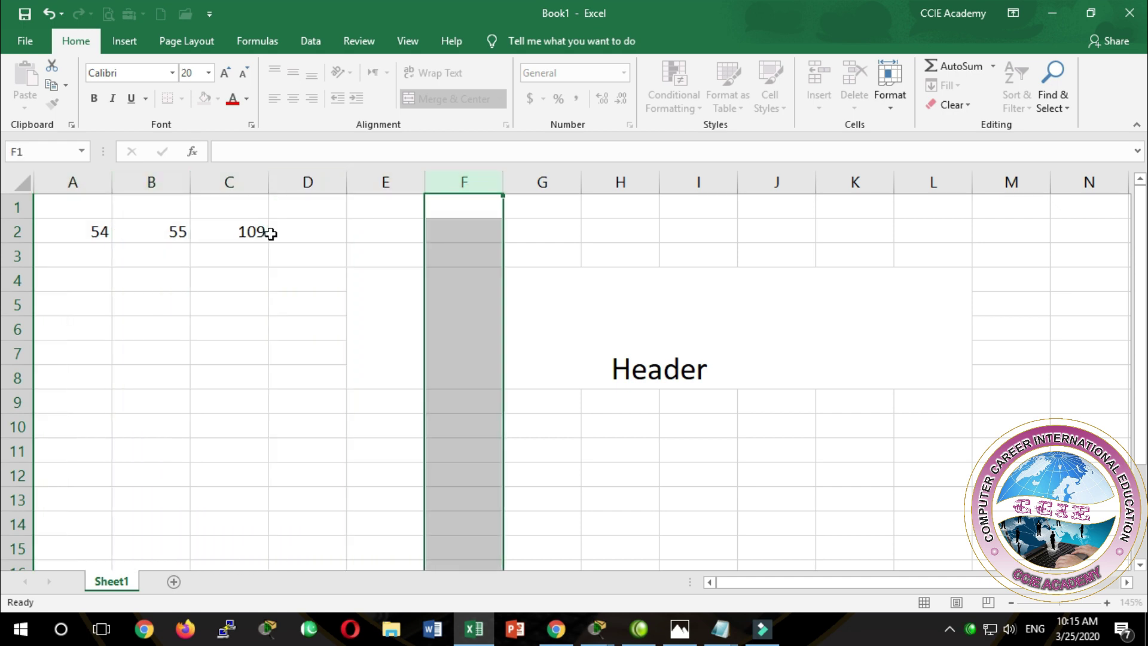
click(270, 233)
click(230, 252)
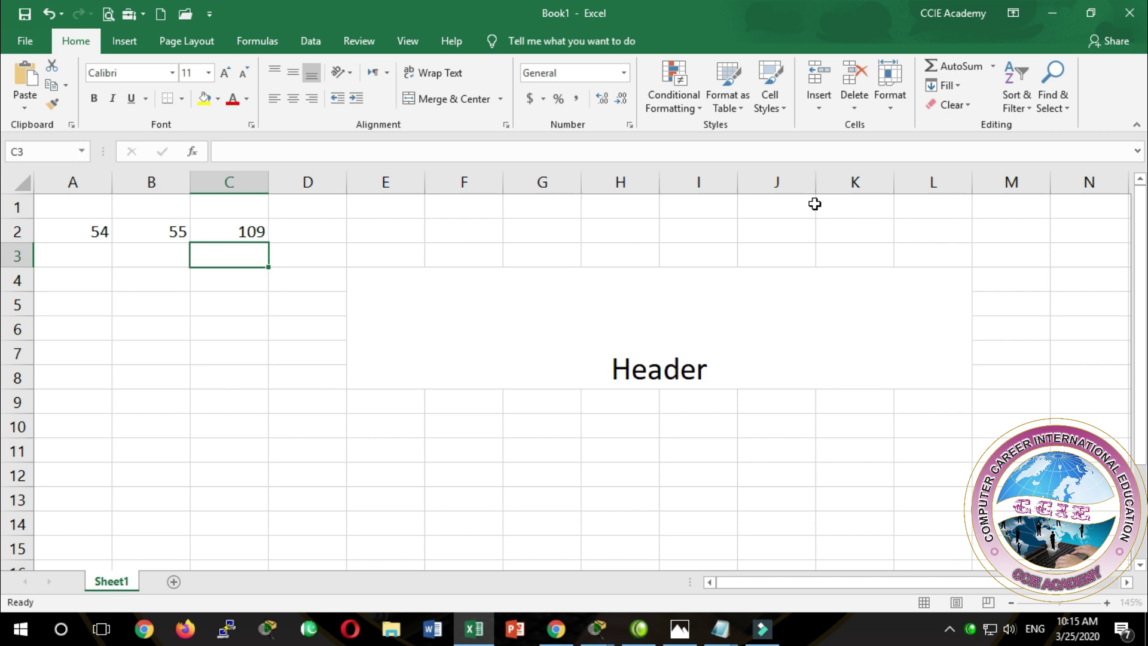
Select a block of rows from row 1 down, and rows 1 through 5 one after another, to show the row headers.
click(12, 207)
drag(12, 208, 13, 395)
click(15, 207)
click(11, 232)
click(10, 256)
click(11, 280)
click(9, 306)
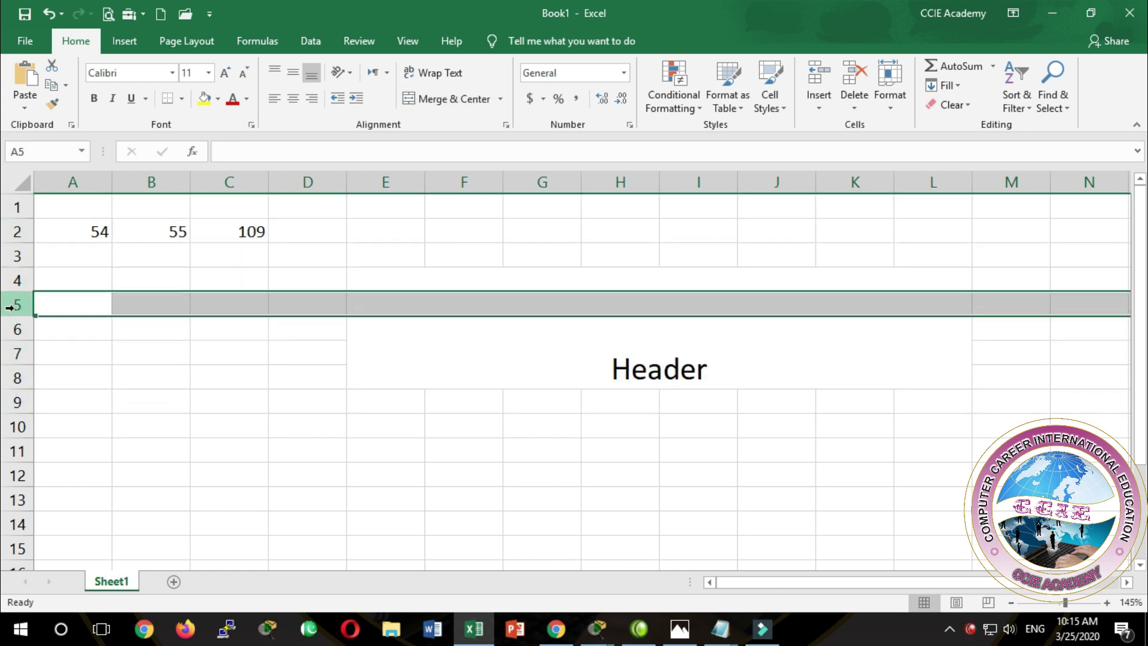
click(131, 324)
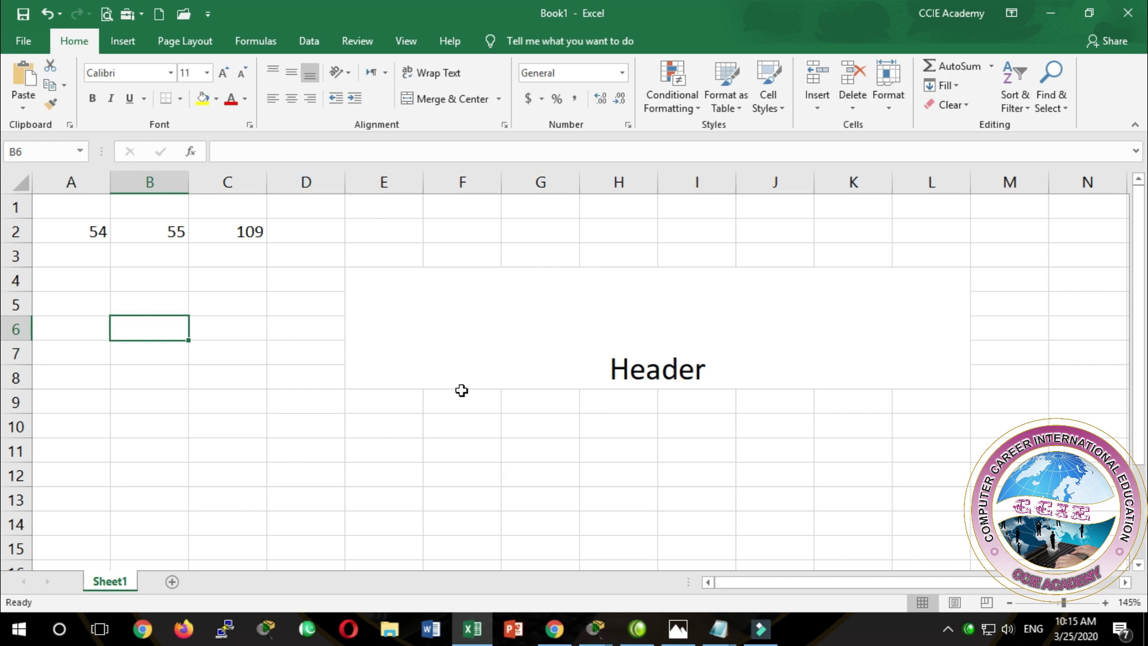
click(315, 327)
Replace the label in the merged cell E4 with "Document Pages".
click(483, 312)
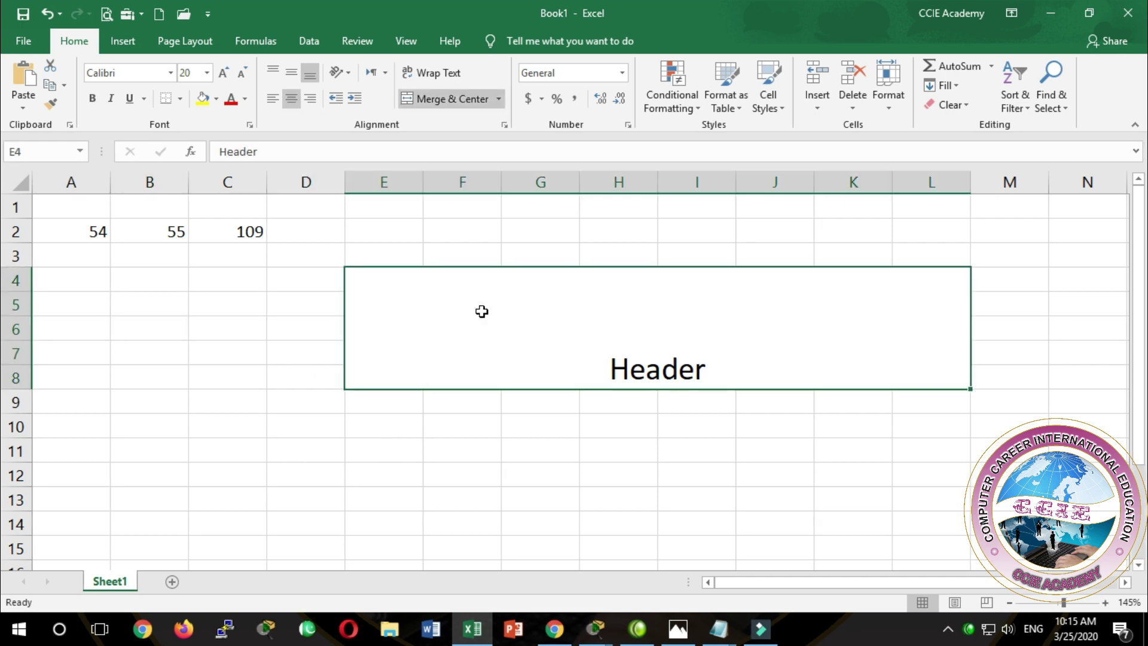
key(Delete)
text(D)
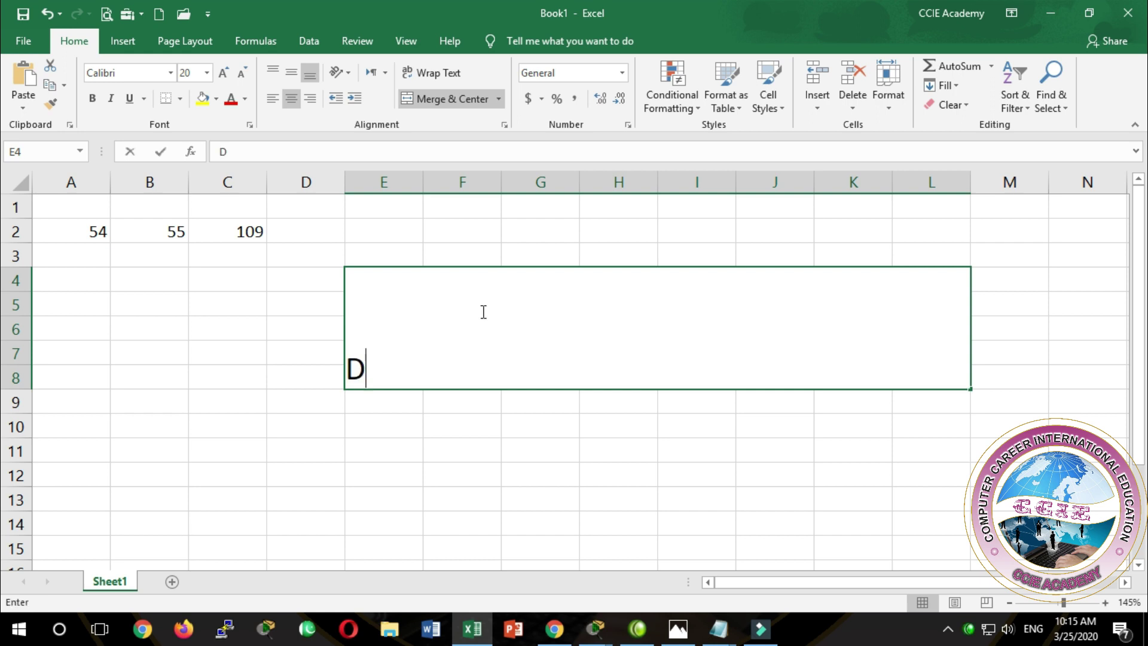
text(ocument)
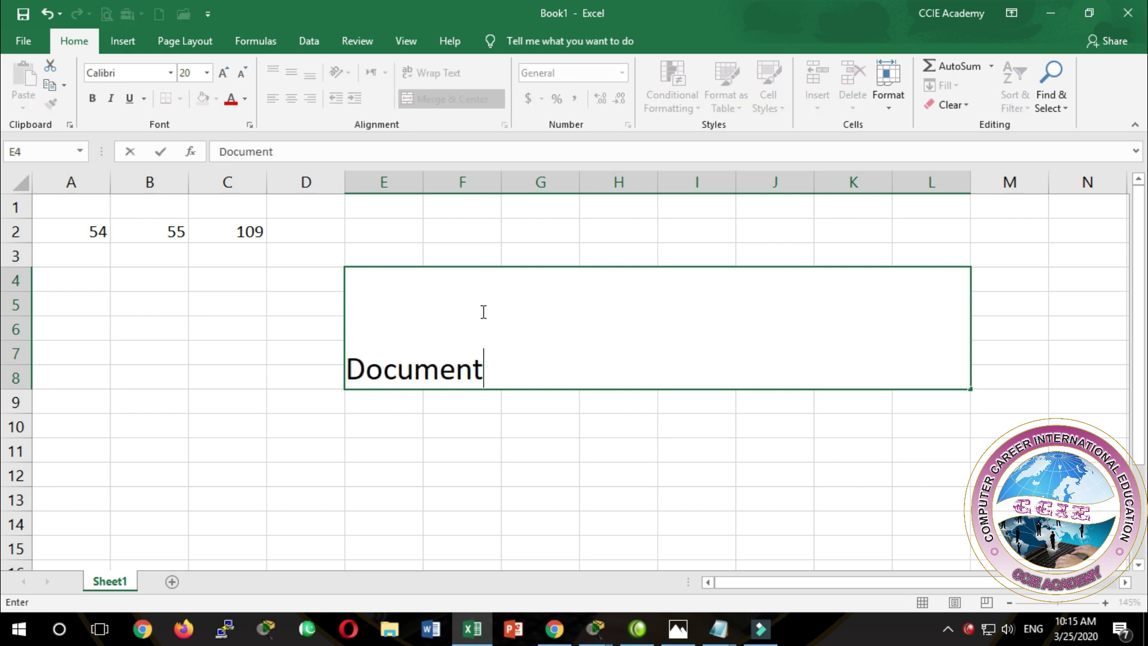
text(   Pages)
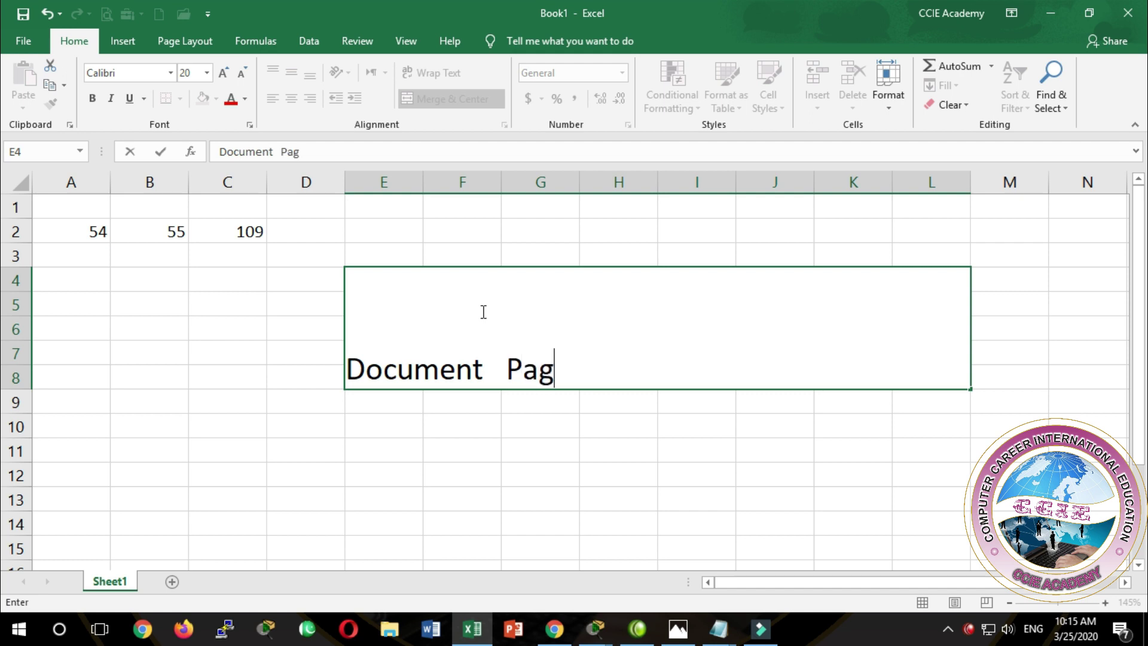
key(ctrl+Return)
key(Return)
Overwrite the text in the merged cell E4 with "Workboot sheet".
click(482, 312)
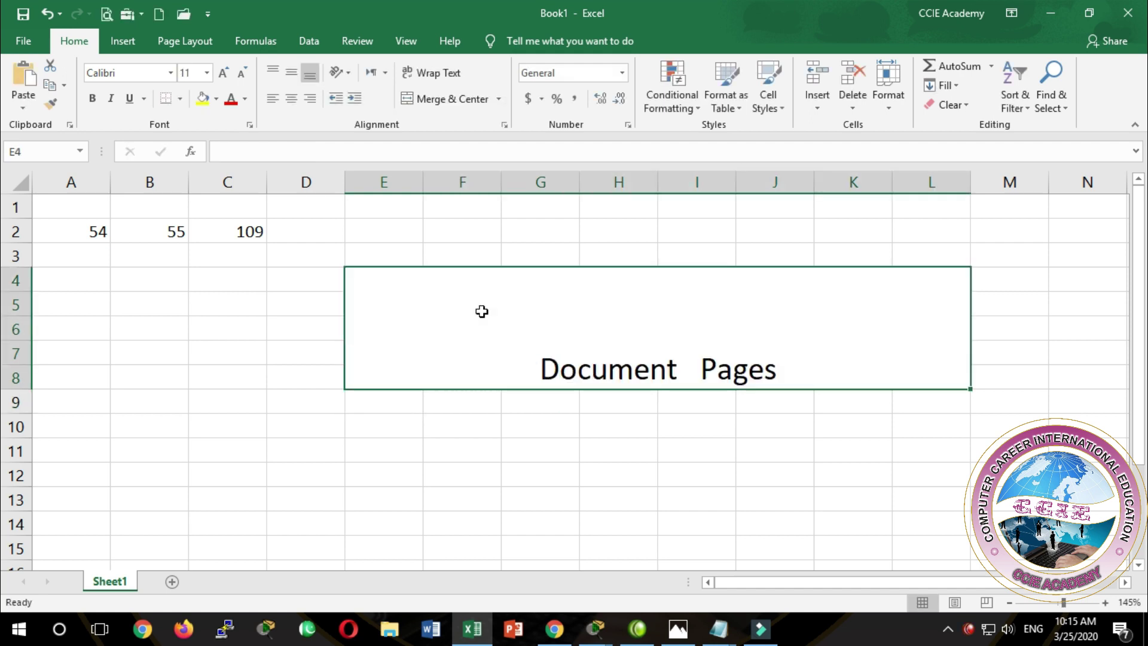
text(Wor)
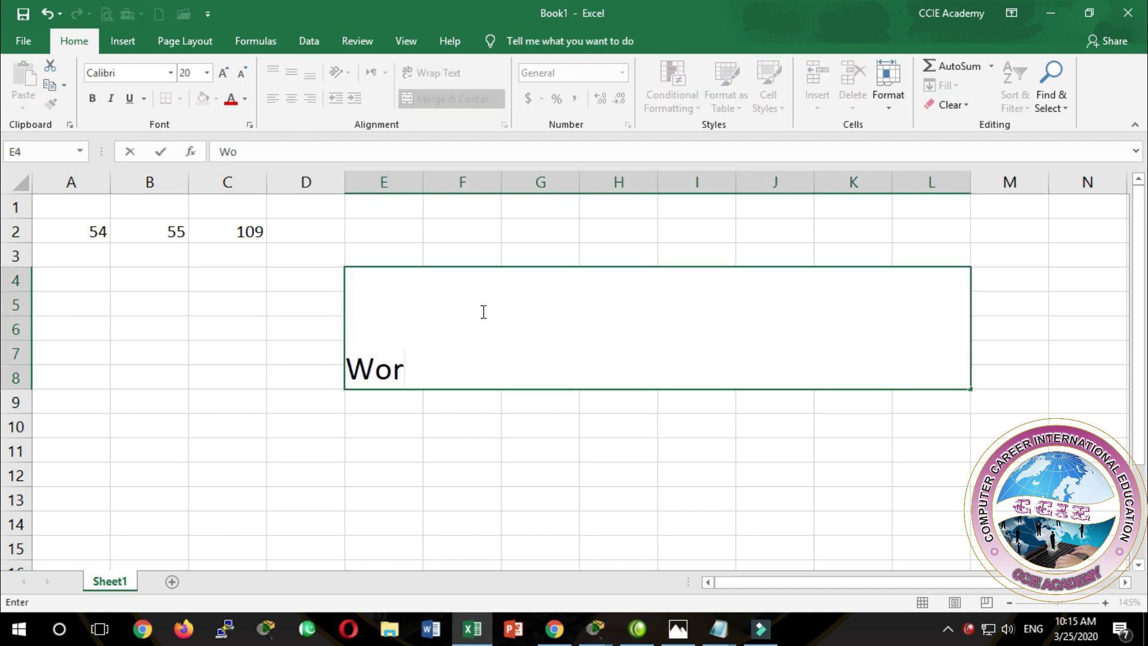
text(kboot)
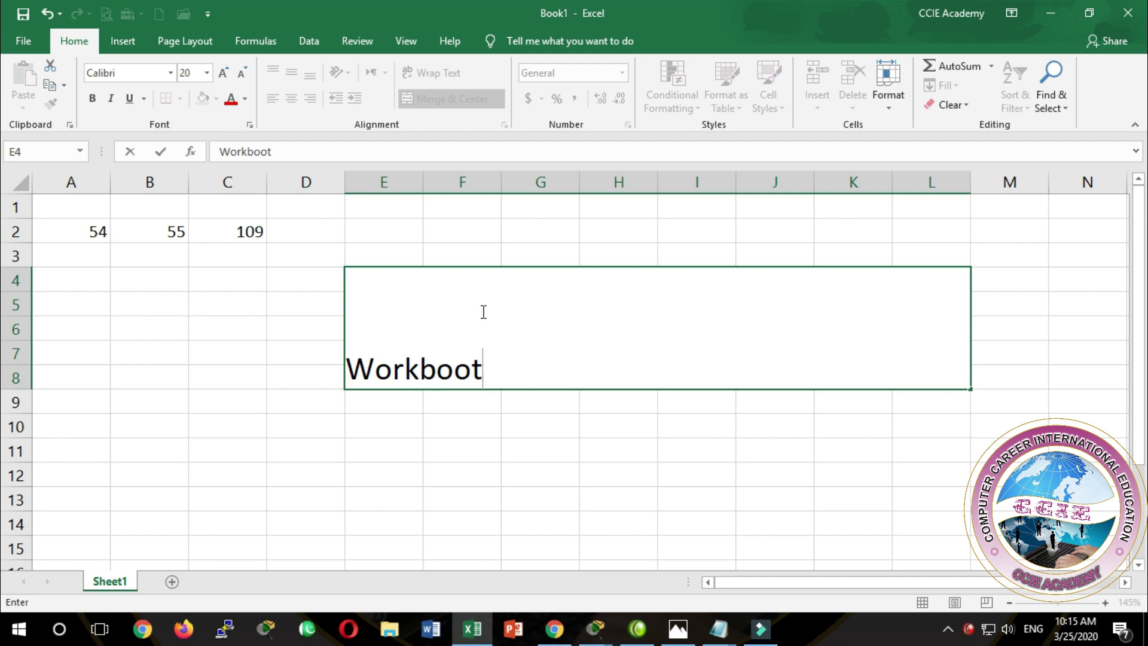
text(nm  ]]=])
key(BackSpace)
key(BackSpace)
key(BackSpace)
key(BackSpace)
key(BackSpace)
key(BackSpace)
key(BackSpace)
key(BackSpace)
text(n)
key(BackSpace)
key(BackSpace)
text(sheet)
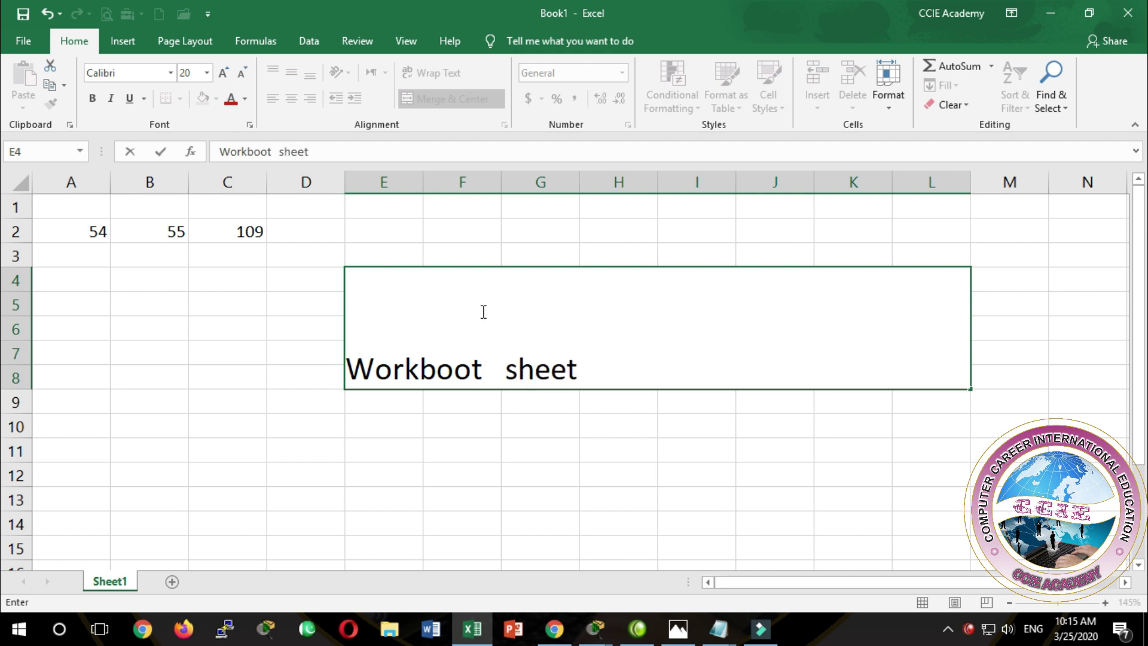
key(Return)
Change the text in the merged cell E4 to "Power Point Presentation slide".
click(481, 311)
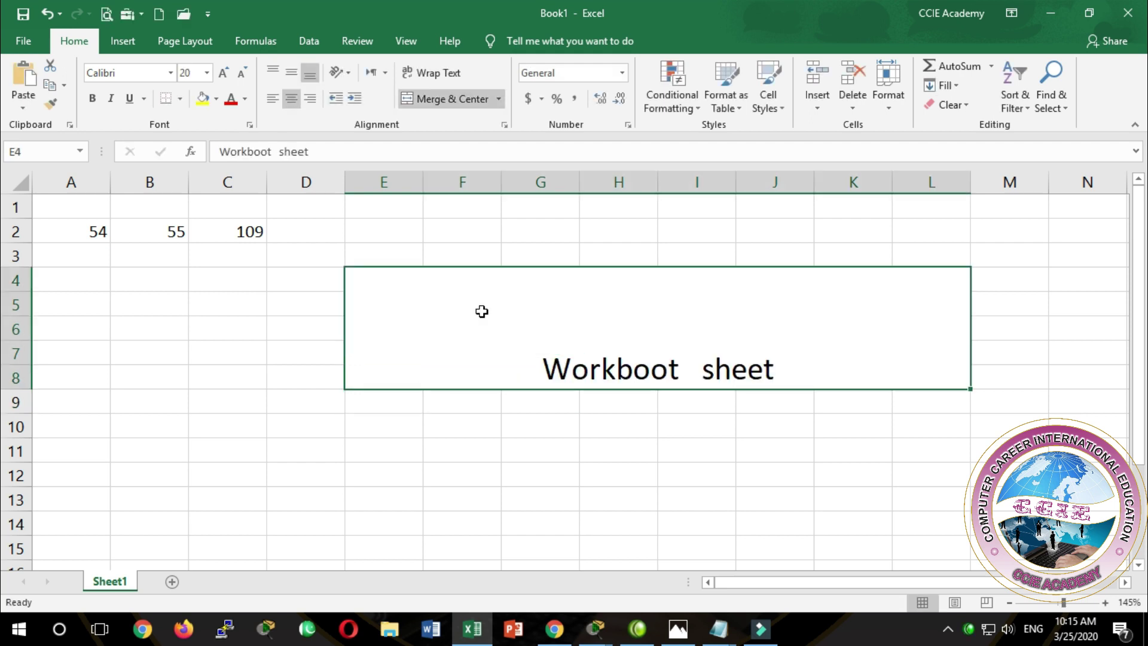
text(P)
key(BackSpace)
text(we)
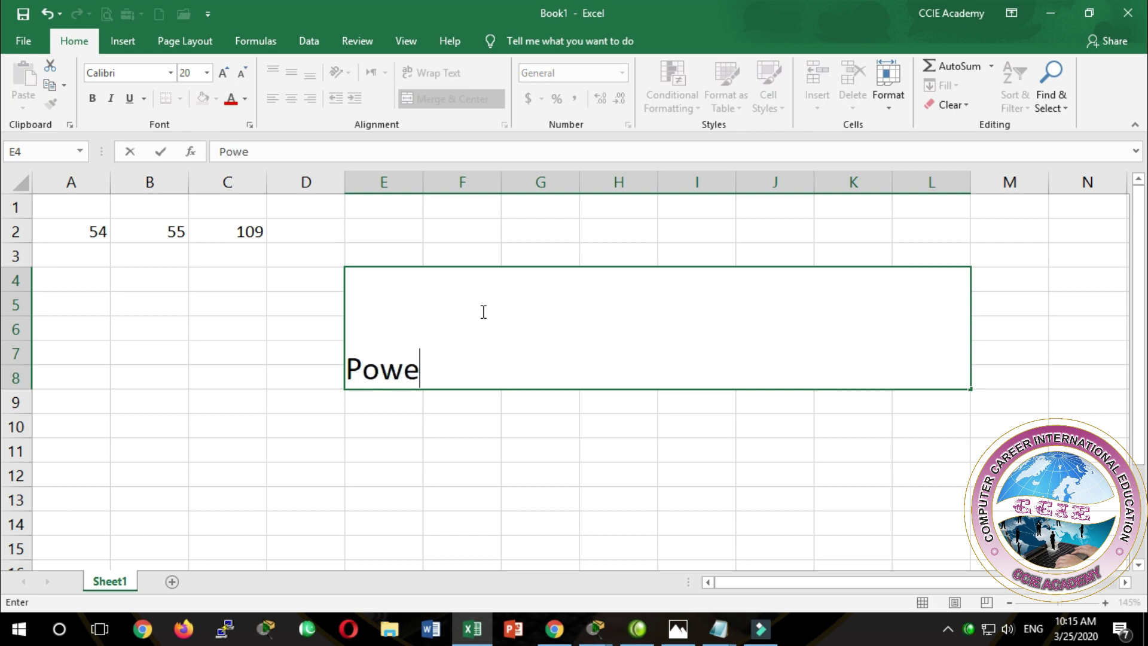
text(r Point  Presentation     slide)
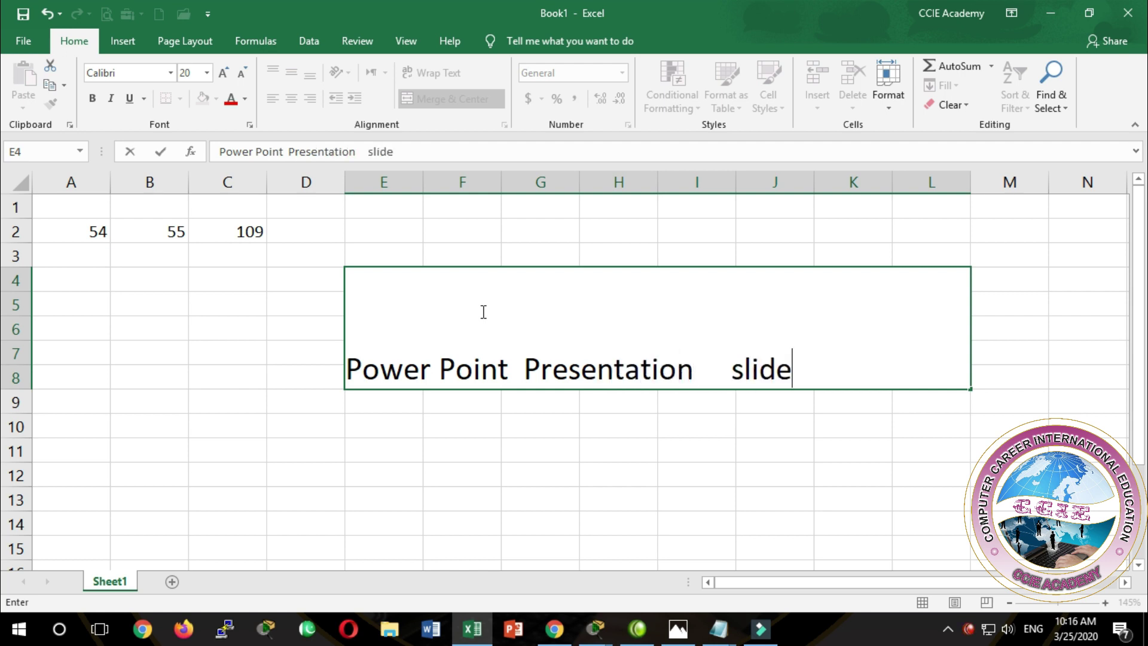
key(Return)
Clear the label from the merged cell E4 and move the selection to cell B11.
click(482, 312)
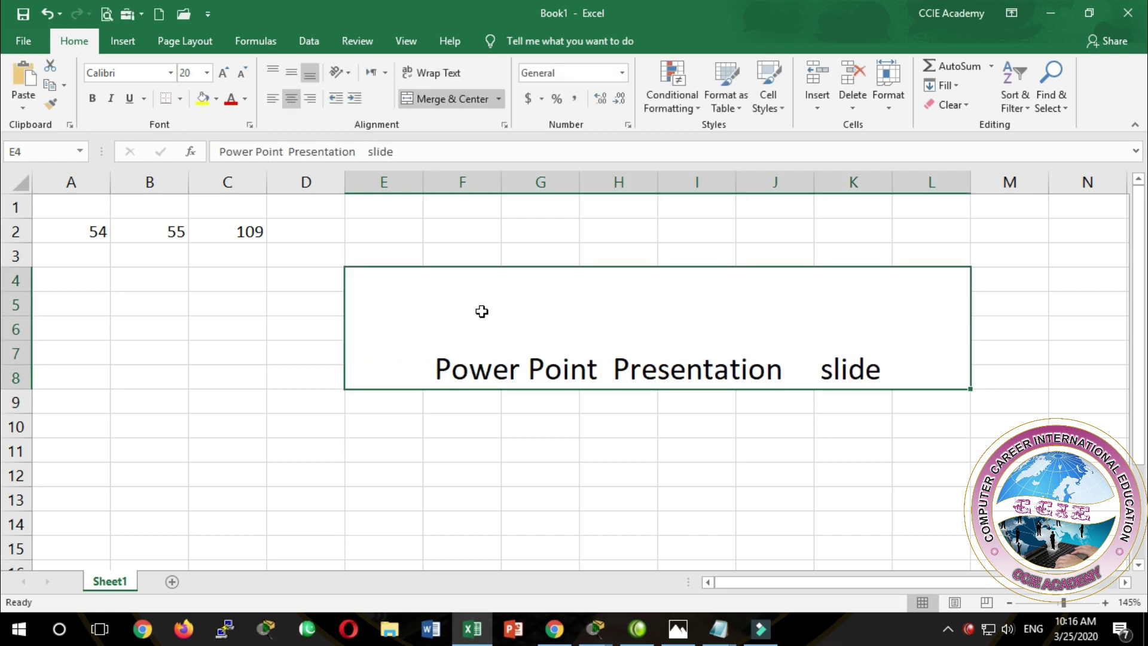
key(Delete)
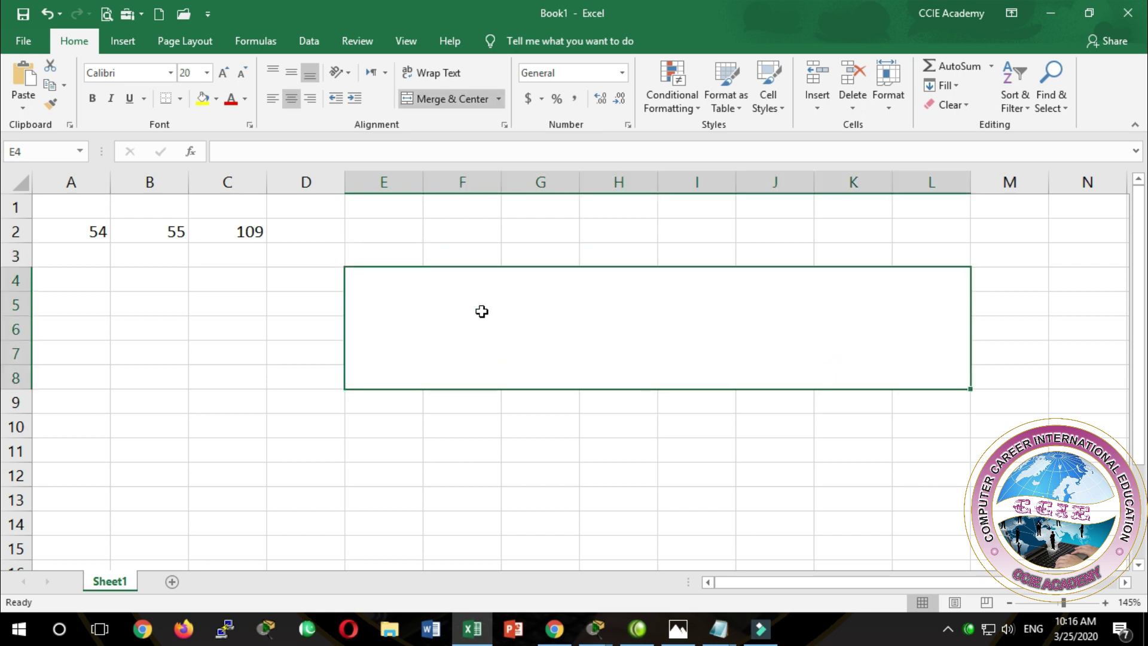
click(147, 454)
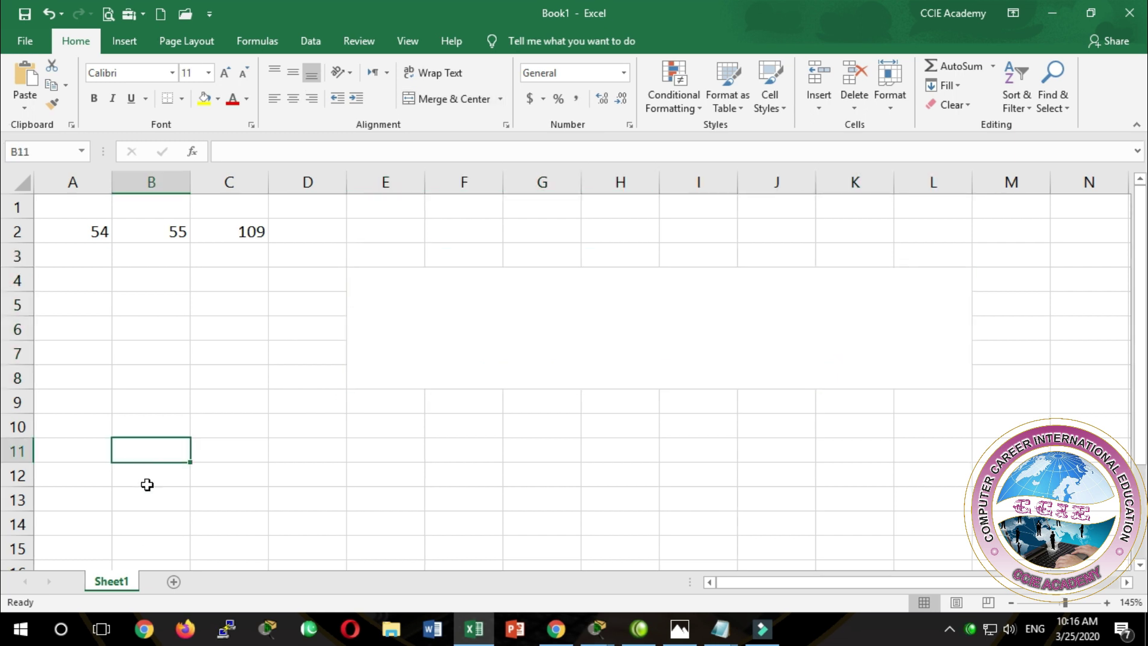
Add two new worksheets to the workbook and return to cell D7 on Sheet1.
click(173, 582)
click(222, 583)
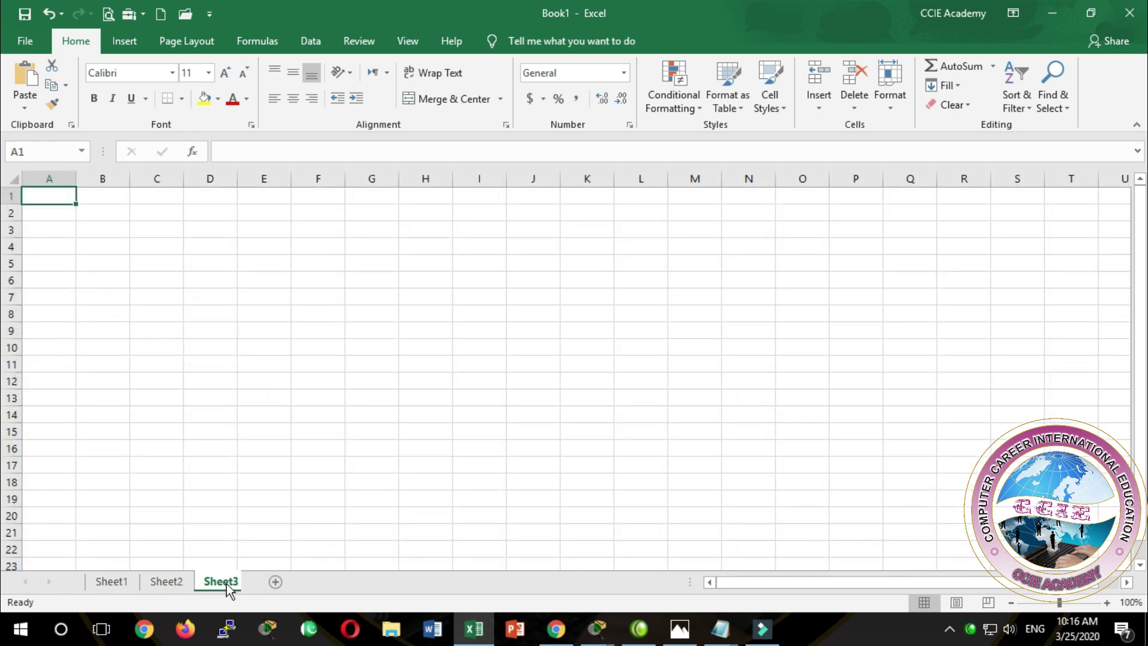
click(113, 582)
click(318, 365)
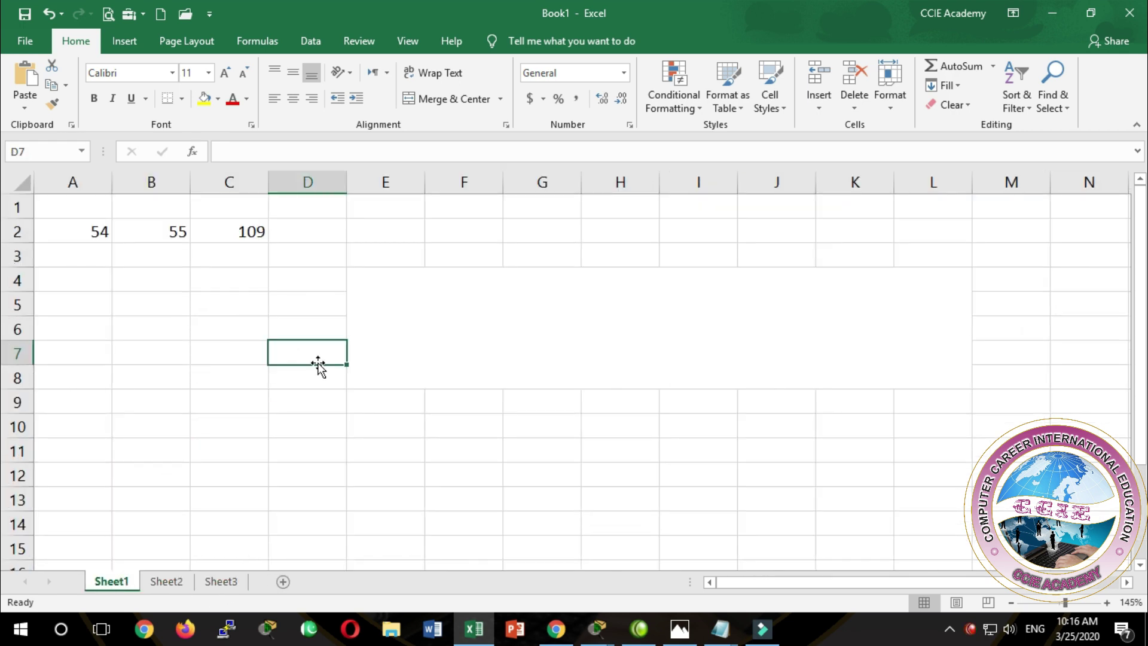
Select column B and row 3 in turn to show where they cross, ending on cell B6.
click(155, 182)
drag(148, 264, 150, 284)
click(30, 257)
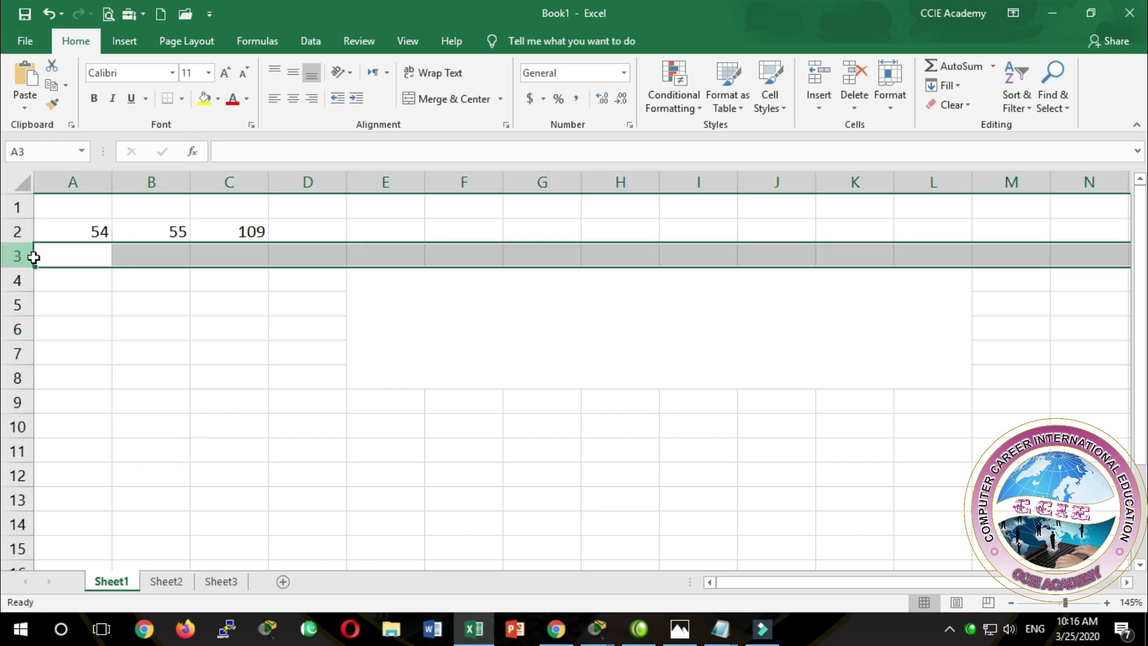
click(148, 289)
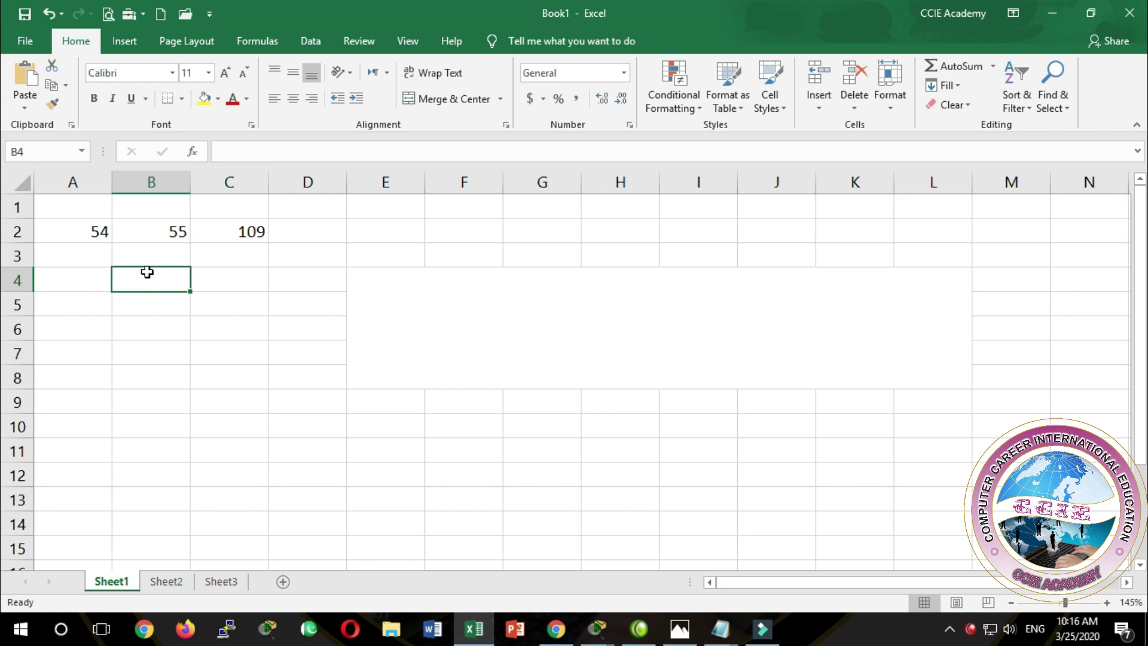
click(153, 182)
click(16, 254)
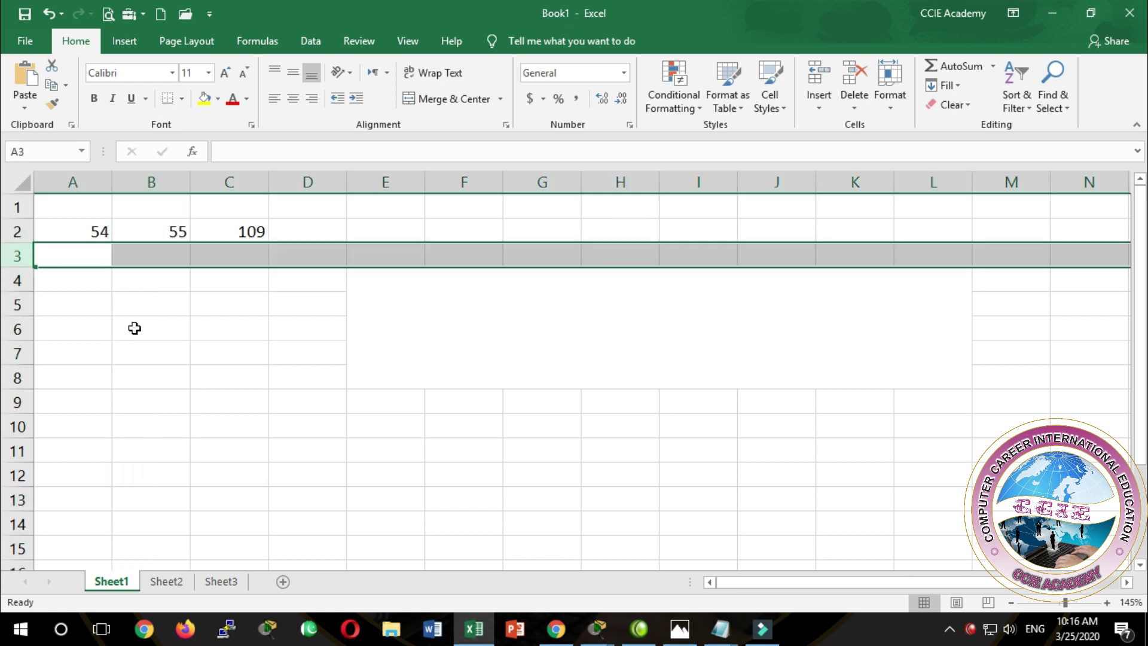
click(133, 328)
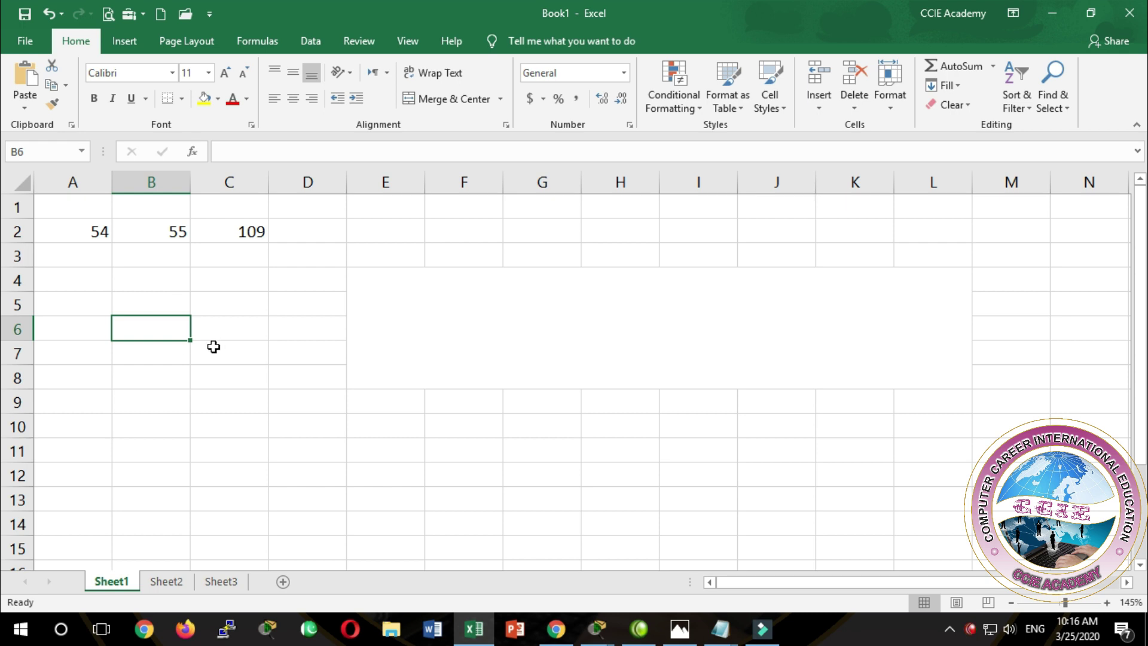
Select the filled cells A2, B2 and C2 one after another to show individual cells, ending on A2.
click(154, 231)
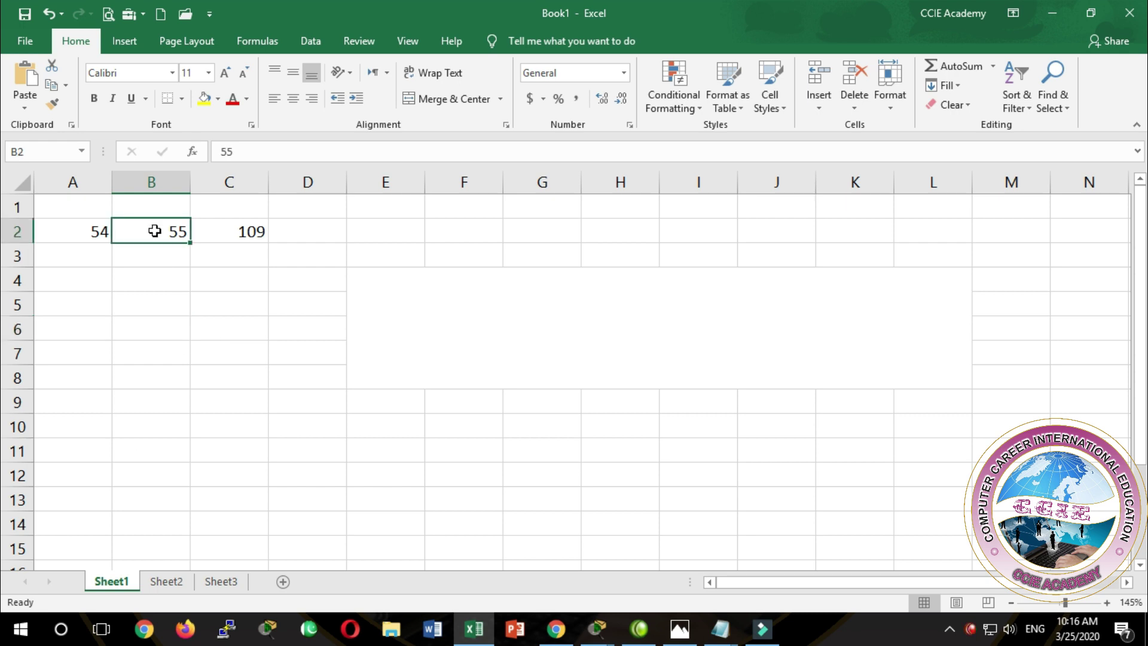
click(103, 230)
click(159, 231)
click(223, 233)
click(149, 233)
click(102, 236)
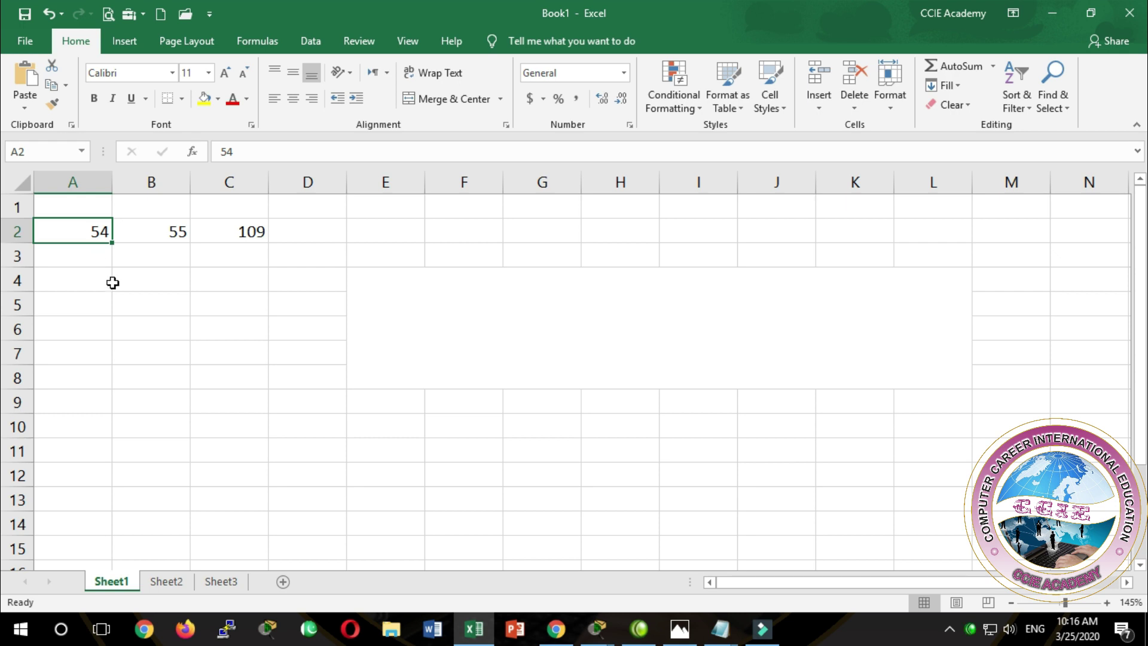
Select column B, row 2 and single cells in column B, ending on B4, to show what forms a cell.
click(159, 183)
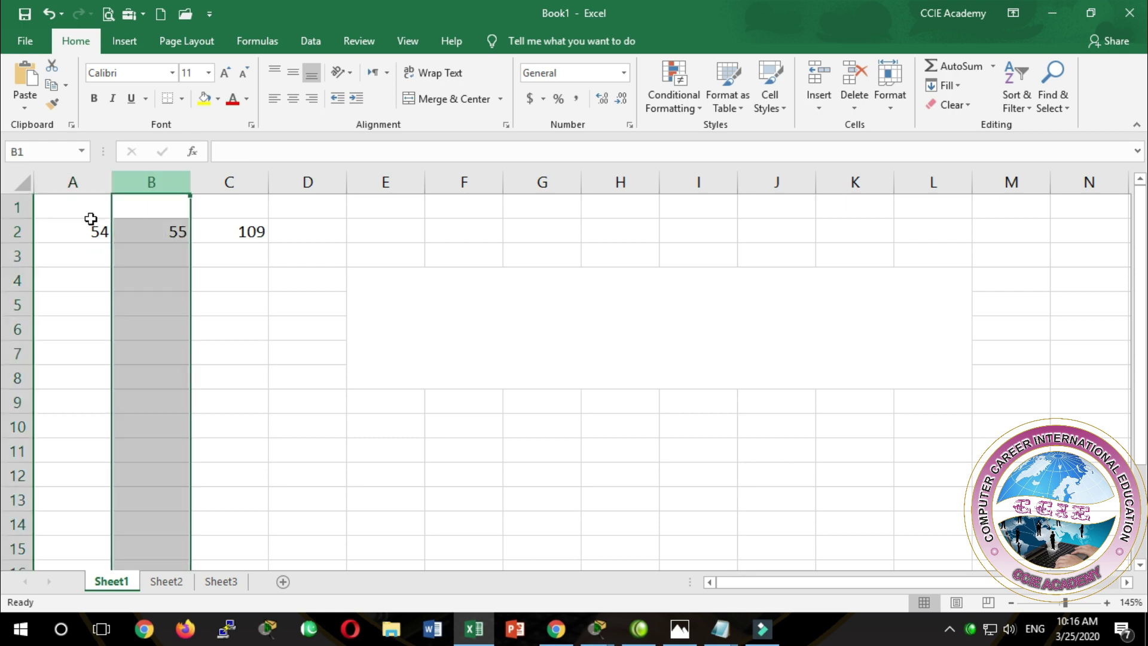
click(19, 231)
click(152, 323)
click(149, 303)
click(146, 281)
click(144, 304)
click(146, 279)
Enter the label "Cell" in the merged cell E4 and move the selection to cell C6.
click(531, 334)
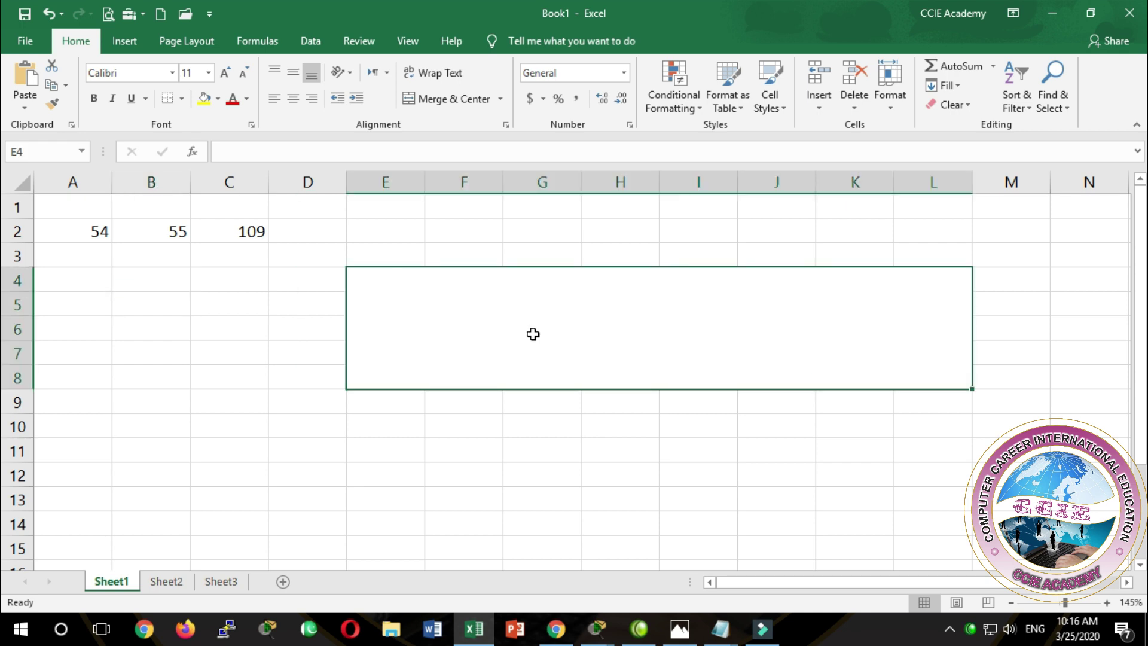
text(Cell)
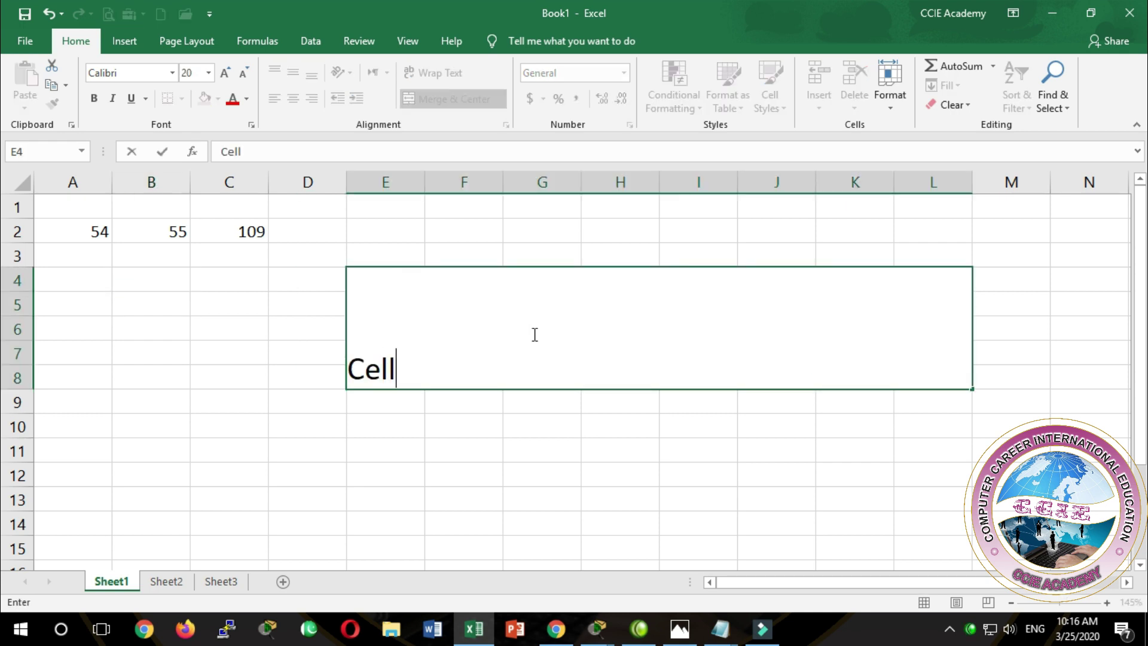
click(259, 336)
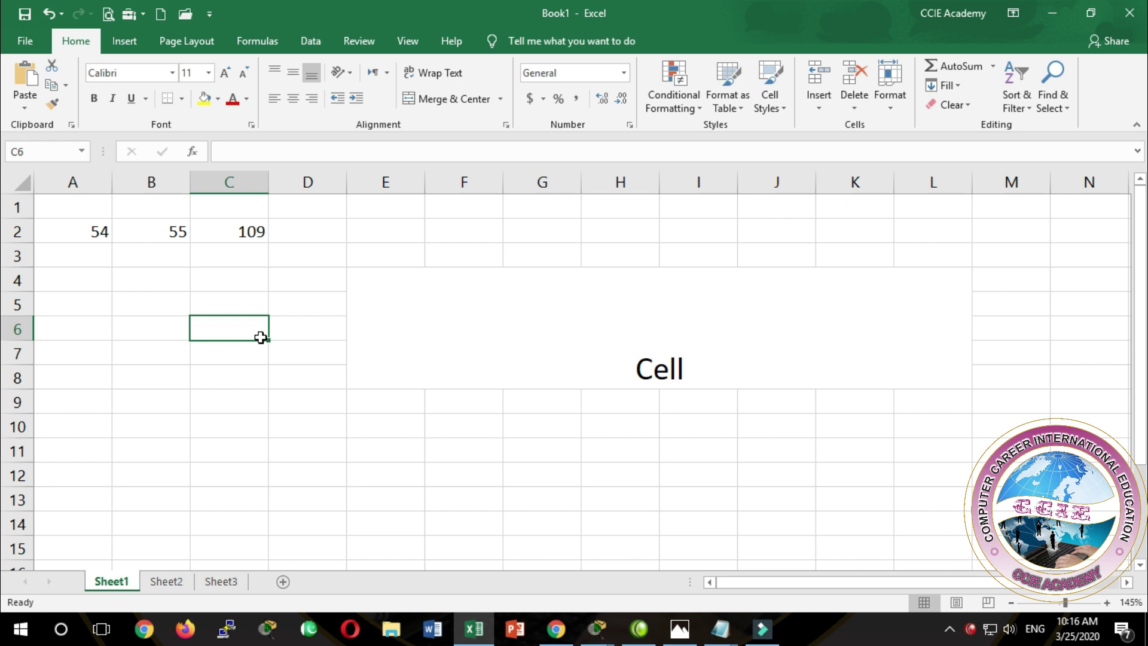
Select cell A1, open the On-Screen Keyboard to point out the Ctrl and right arrow keys, and close it.
click(75, 207)
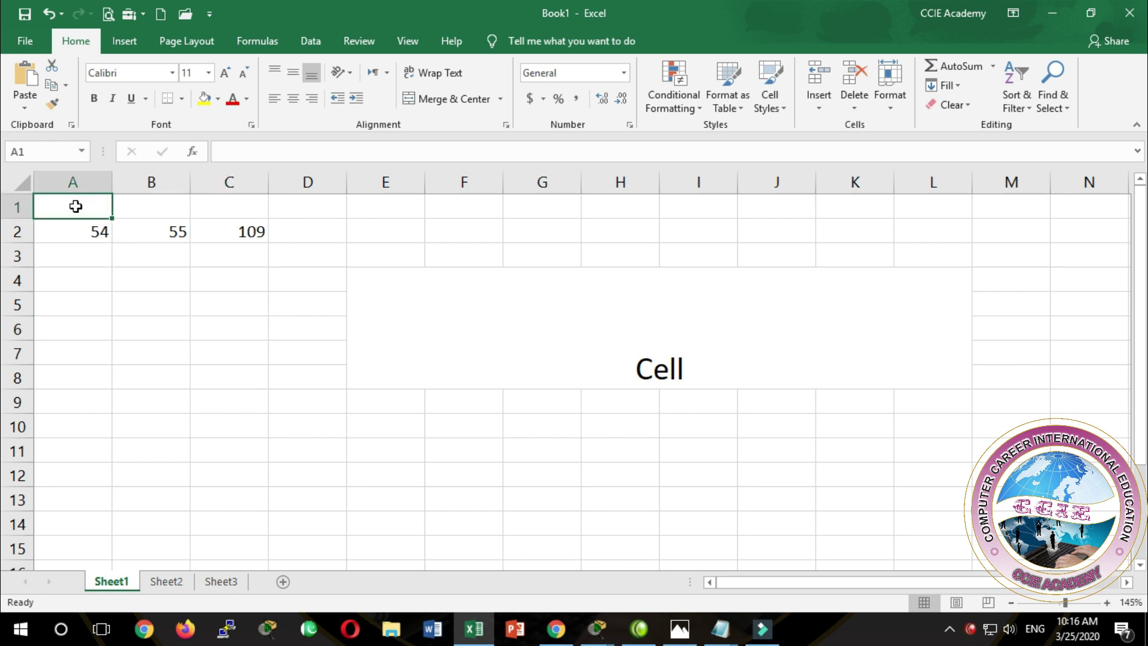
key(super)
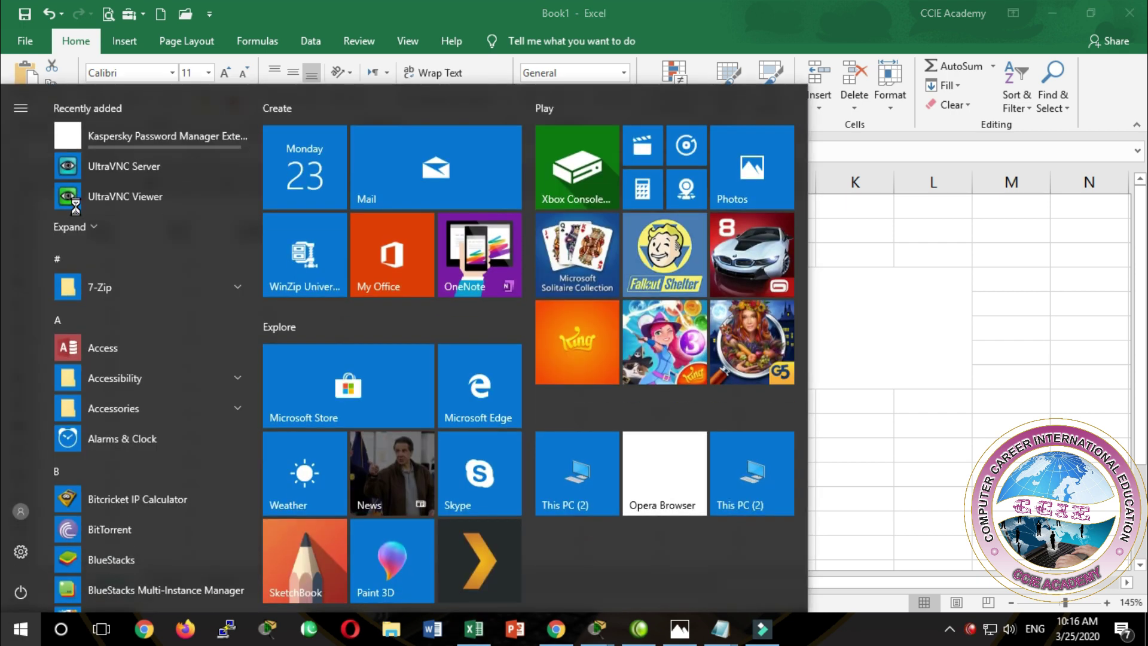
text(osk)
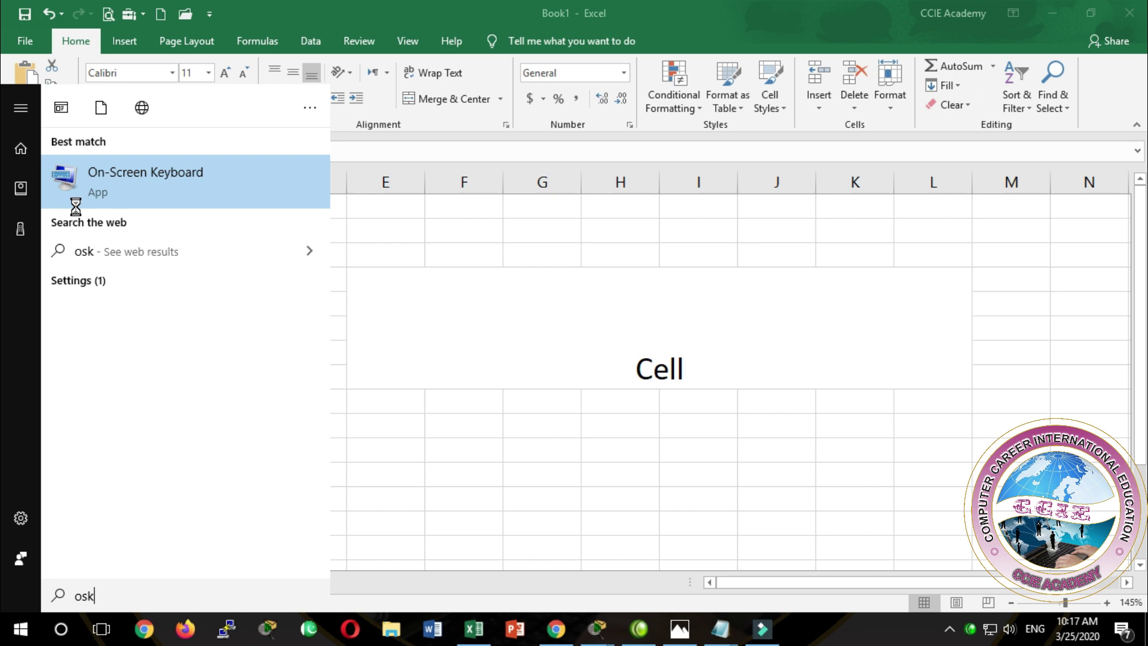
click(172, 172)
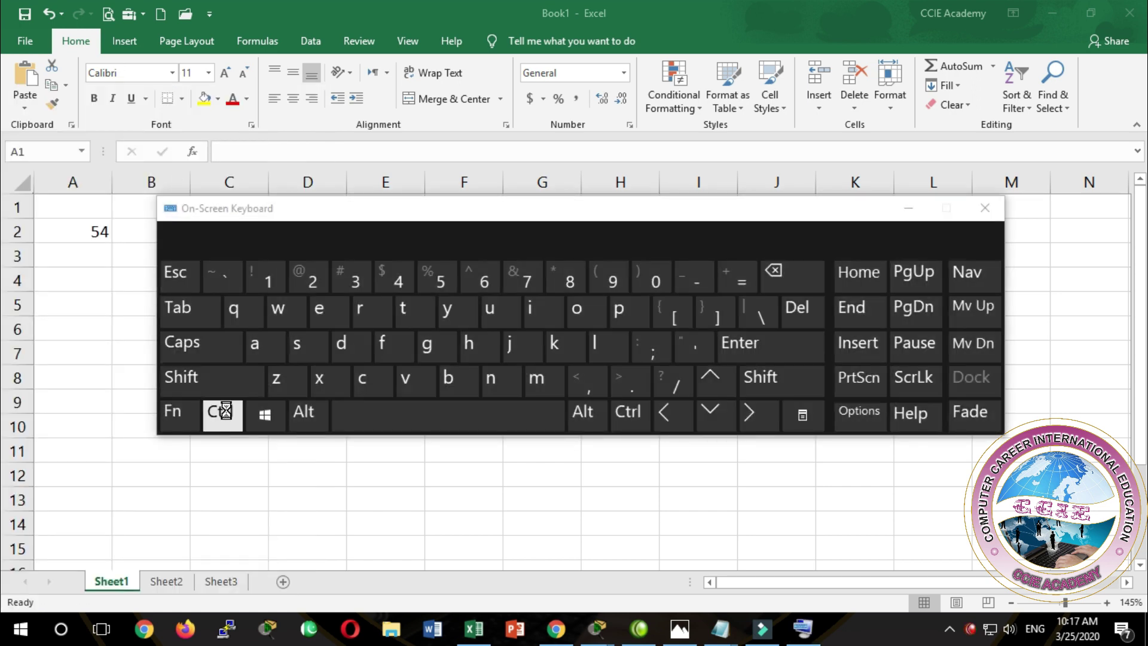
click(224, 412)
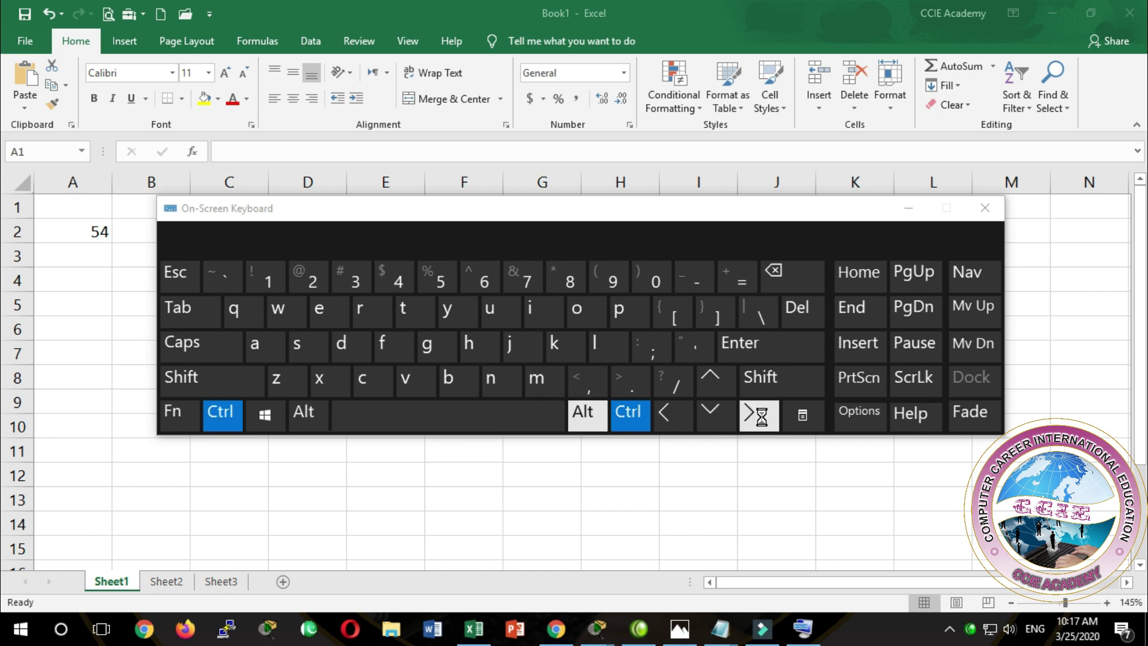
click(758, 414)
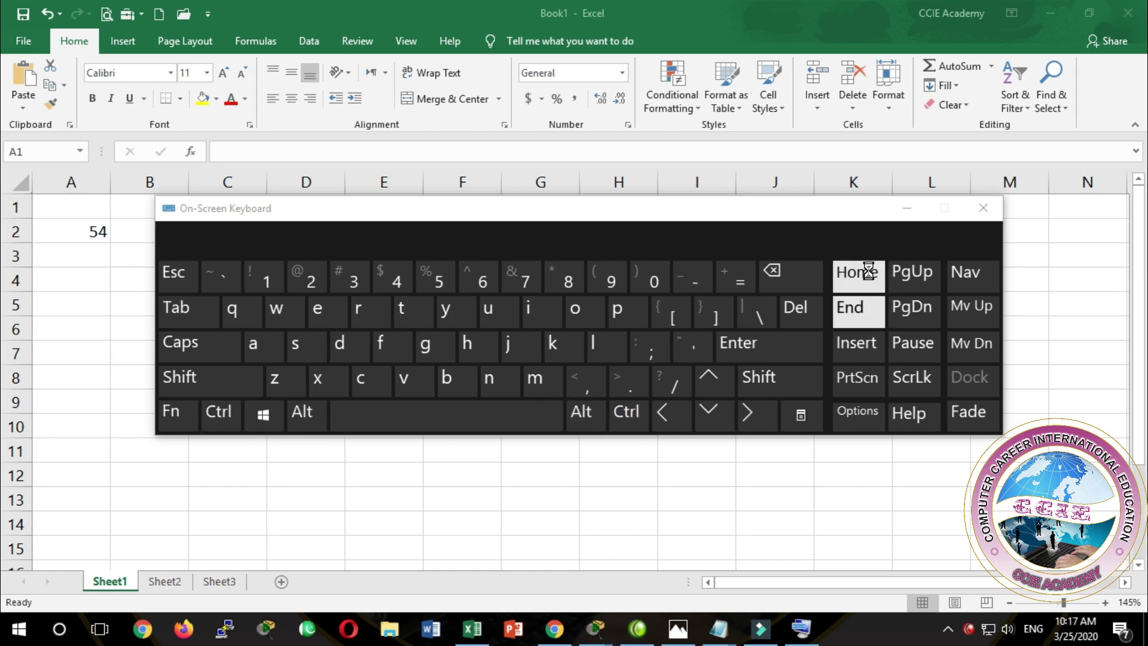
click(984, 207)
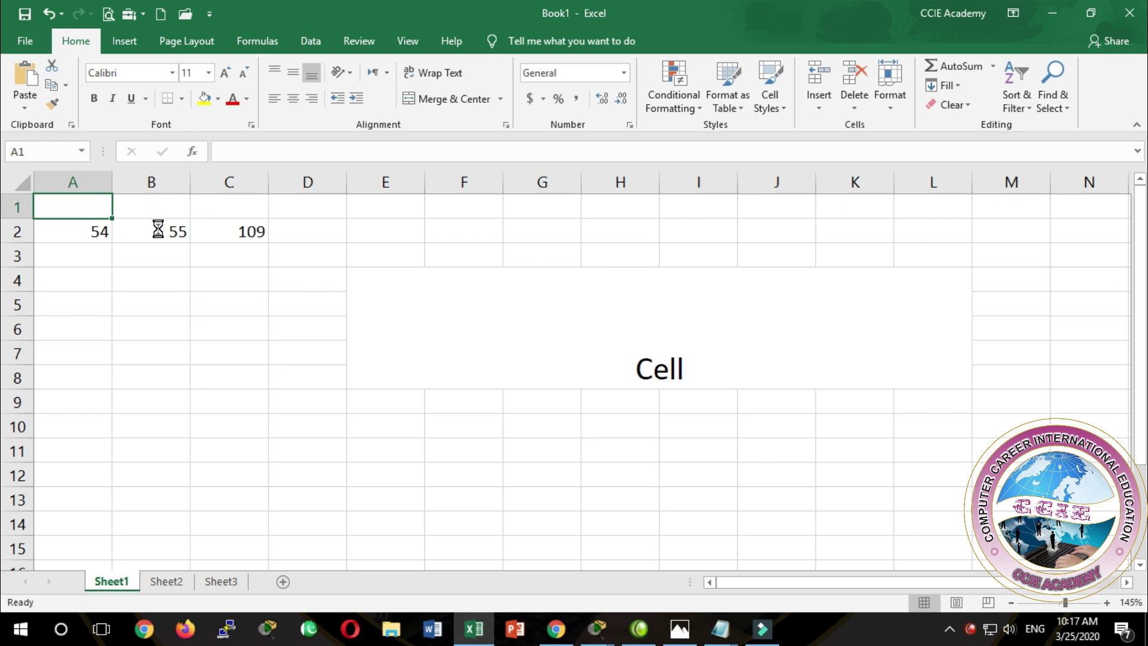
Jump along row 1 to the sheet's last column, XFD, and return to cell A1.
key(ctrl+Right)
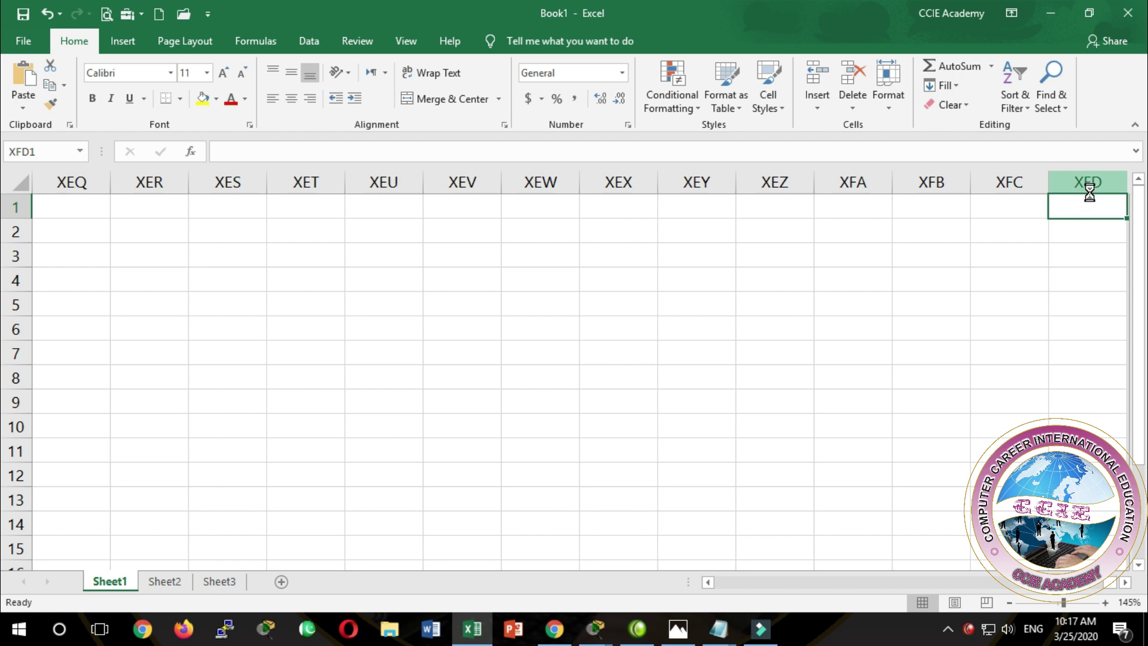
key(ctrl+Home)
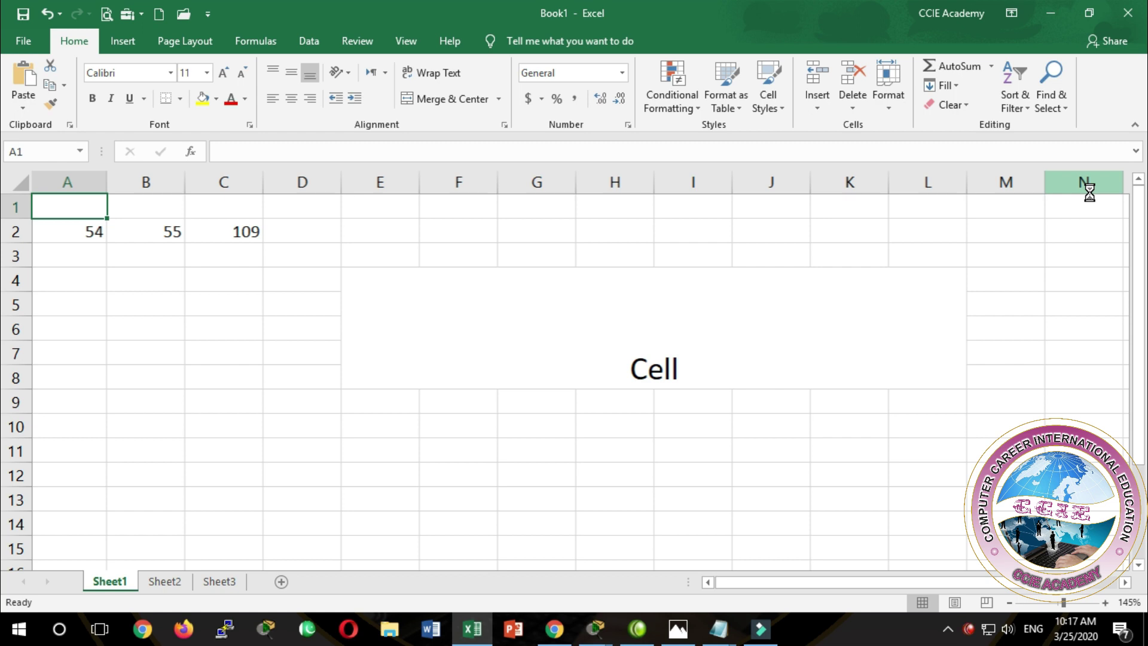
text(=)
key(BackSpace)
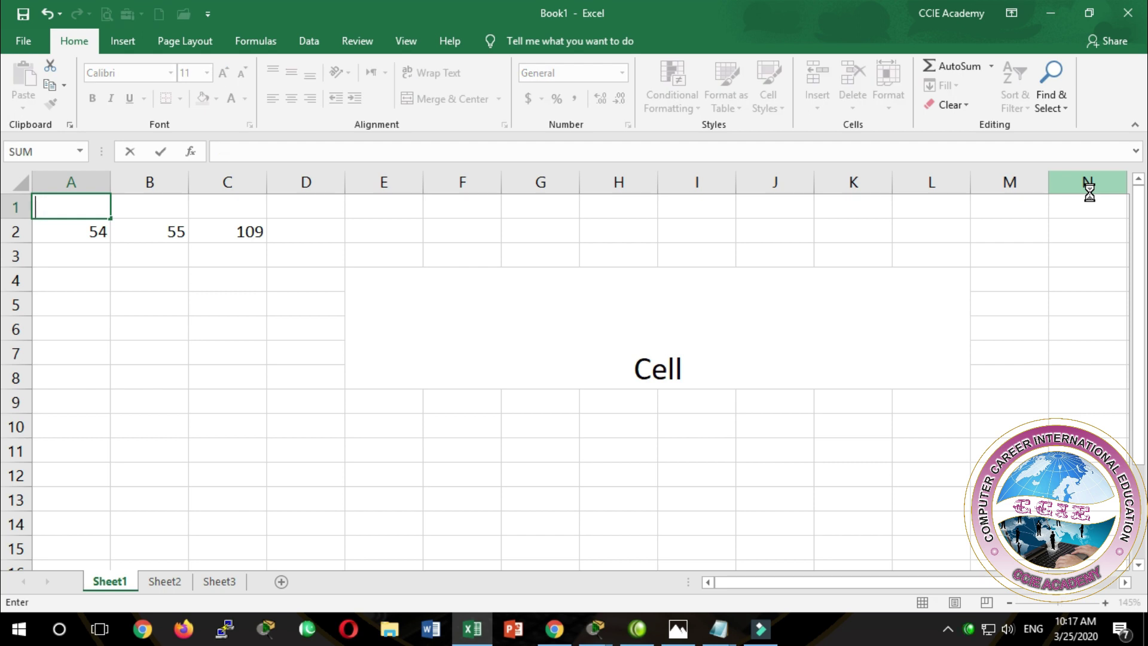
key(Escape)
Enter the formula =COLUMNS(1:1) in the merged cell E4 to count the sheet's columns.
key(Down)
key(Down)
key(Down)
key(Up)
key(Right)
key(Right)
key(Right)
key(Right)
key(Right)
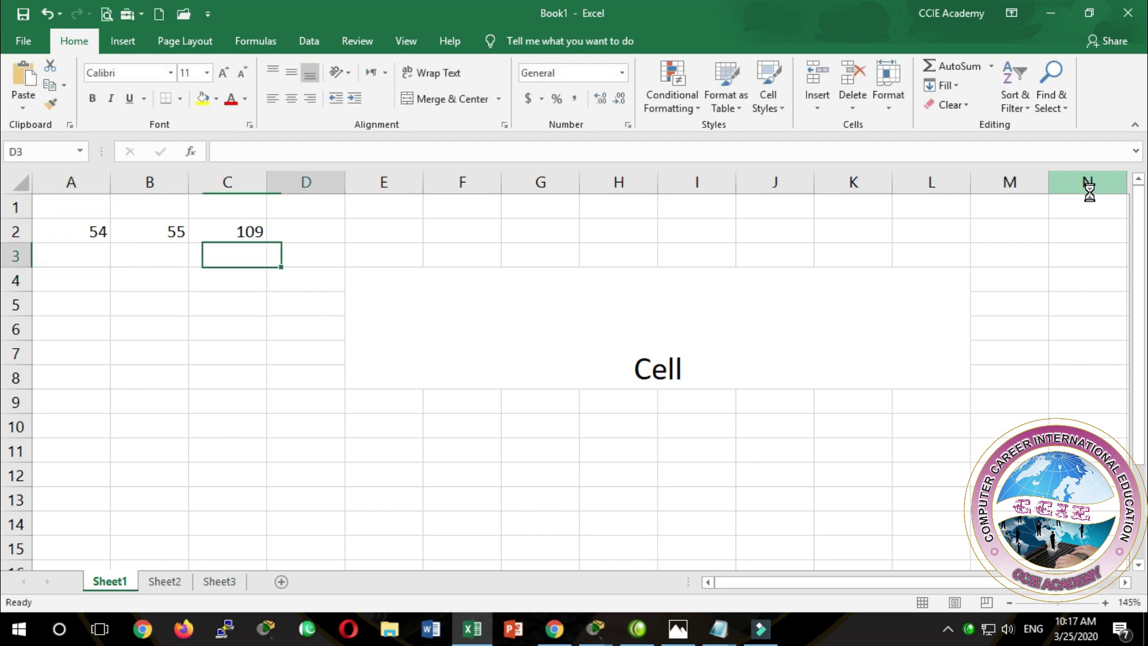
key(Down)
text(=)
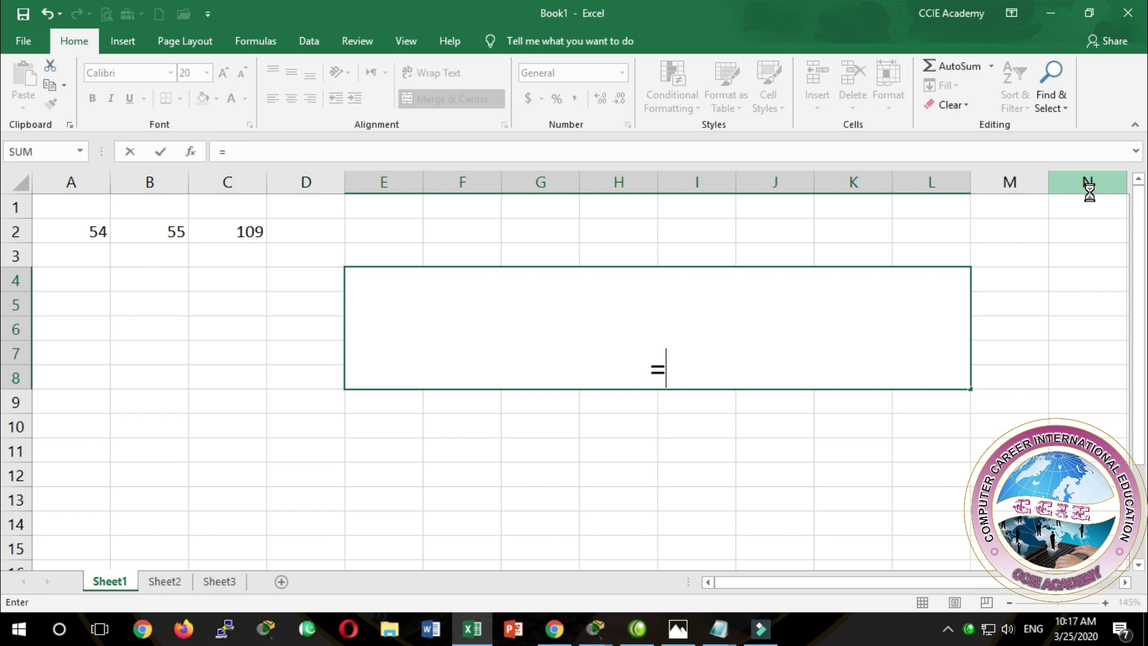
text(columns)
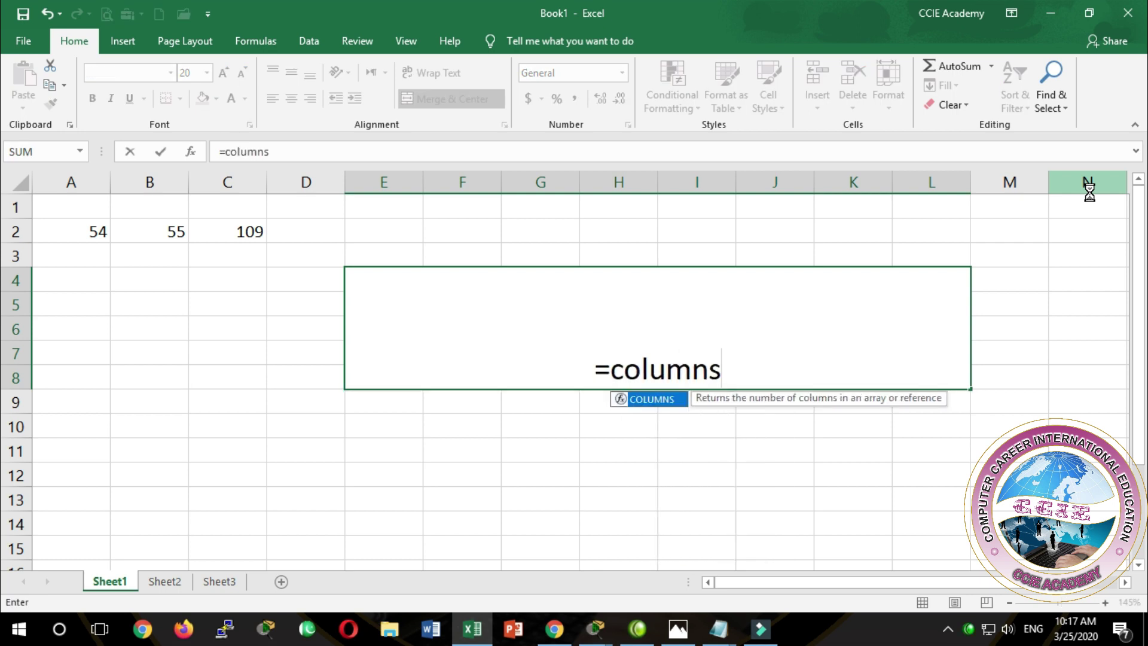
text(()
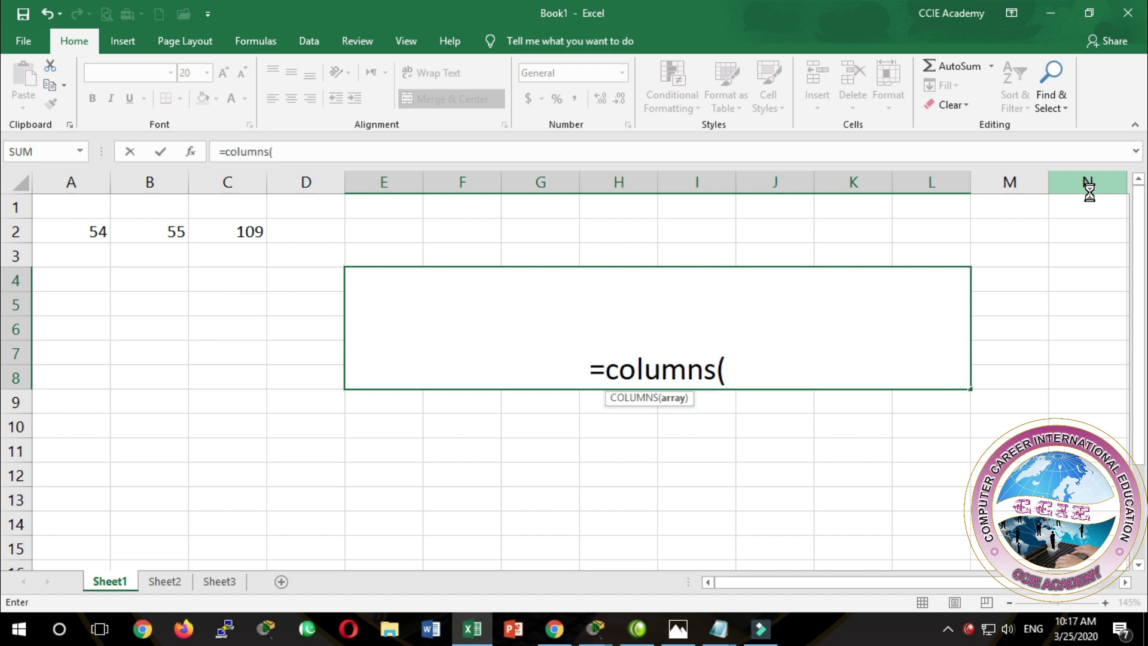
click(21, 207)
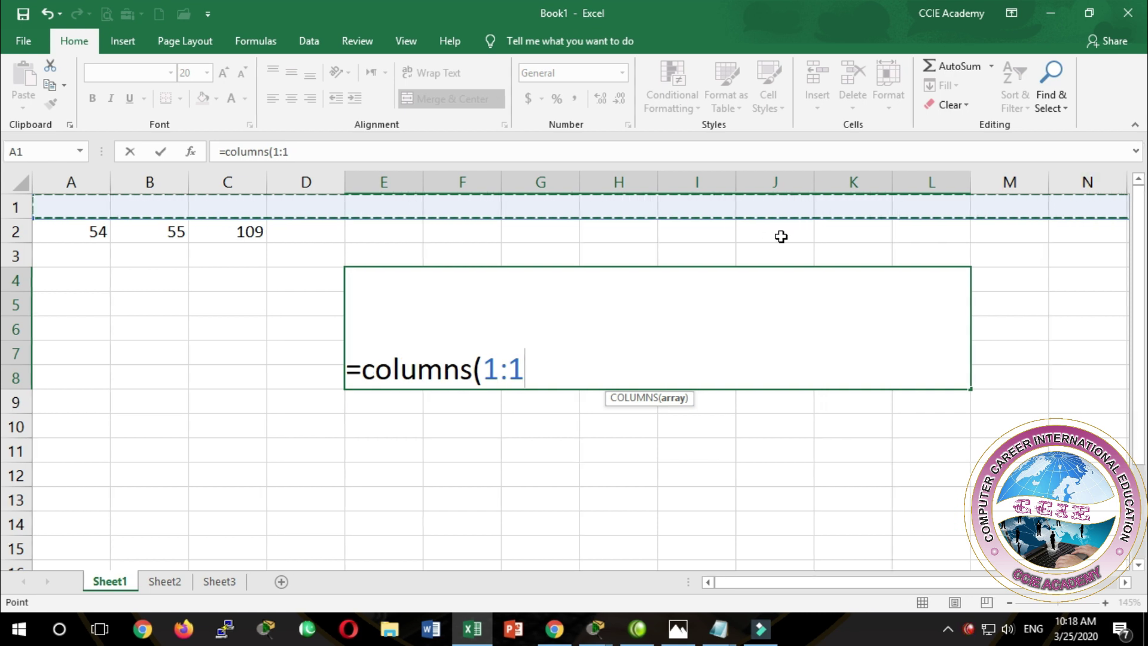
key(Return)
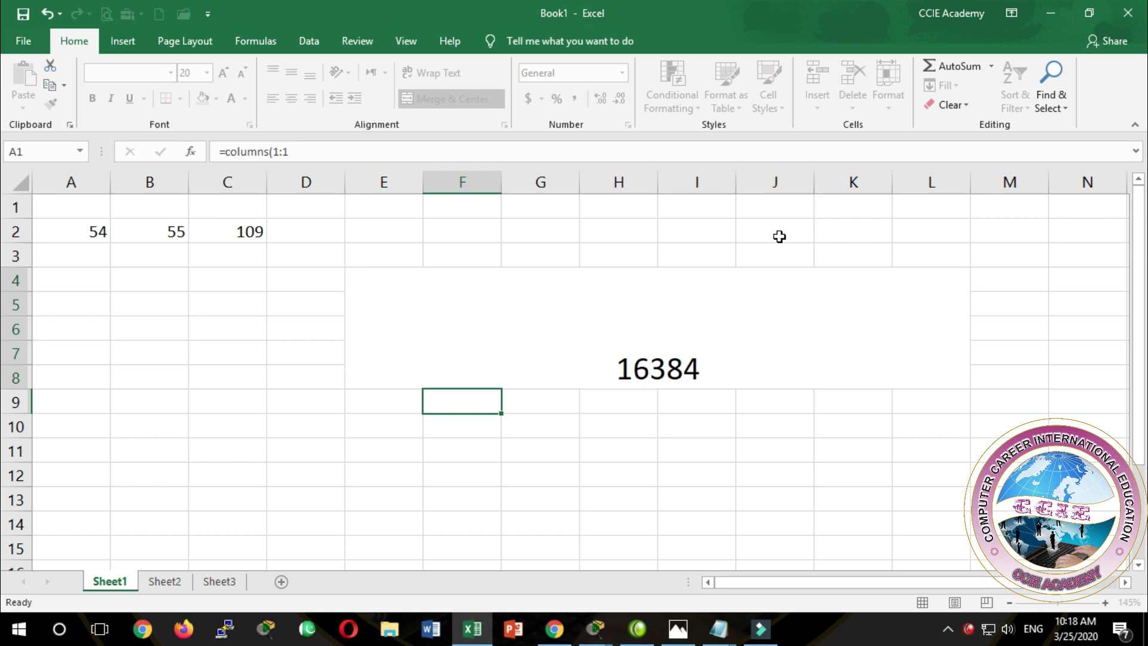
Clear the column-count formula from the merged cell E4 and move the selection to cell A4.
key(Up)
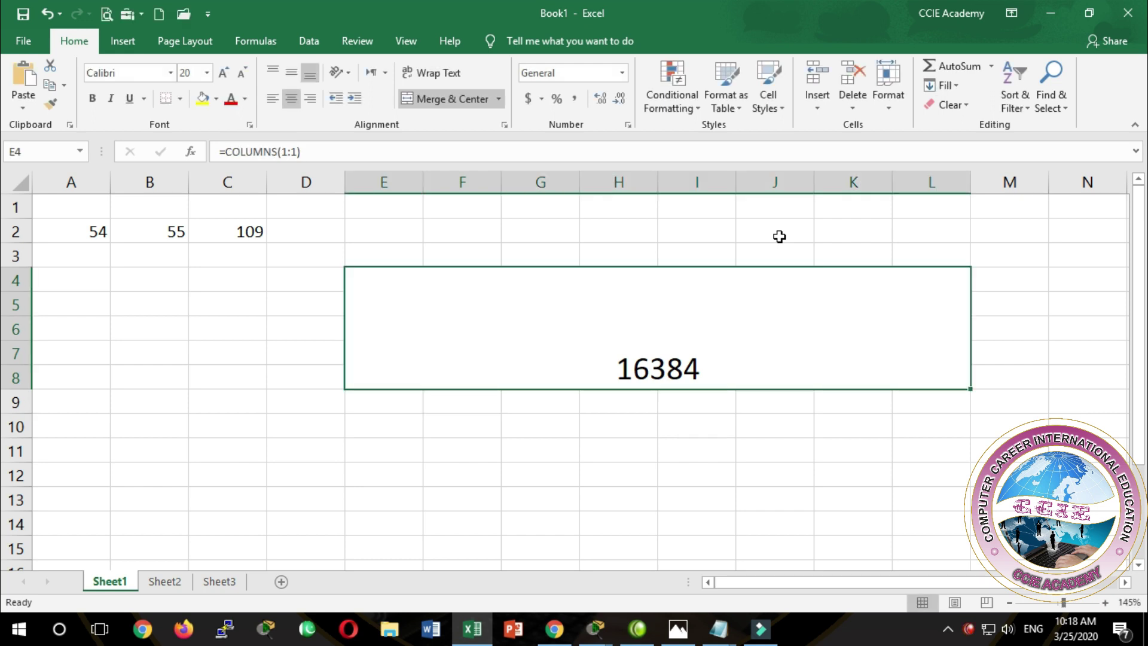
key(Delete)
key(Left)
key(Left)
key(Up)
key(Left)
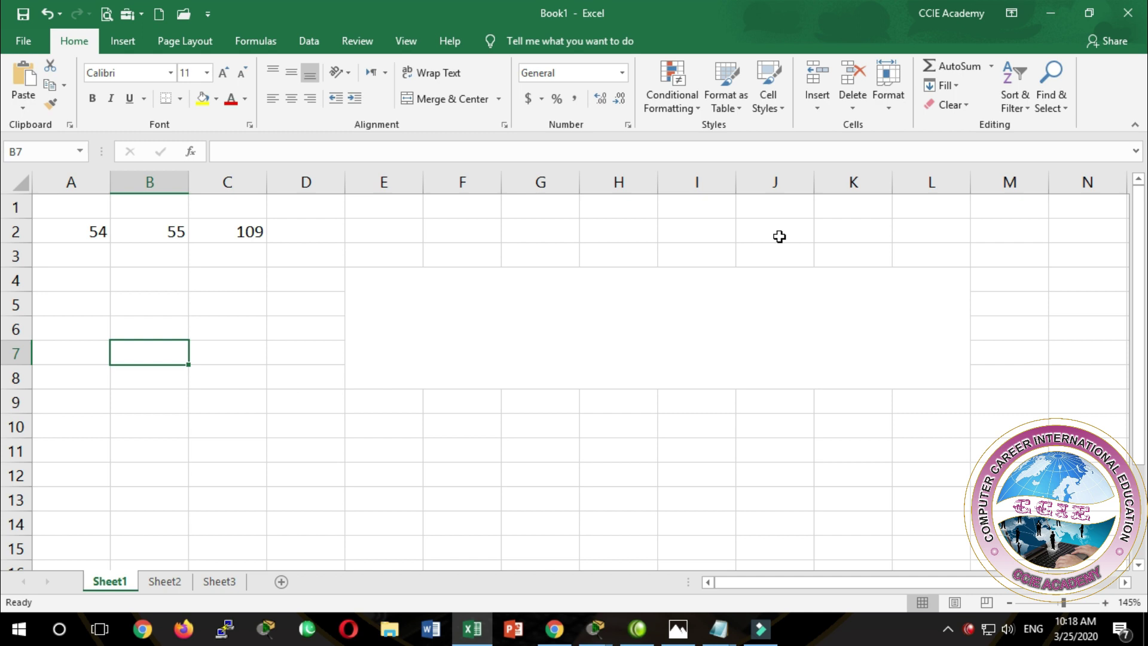
key(Left)
key(Up)
key(Up)
key(Up)
key(Up)
key(Up)
key(Up)
key(Down)
key(Down)
key(Down)
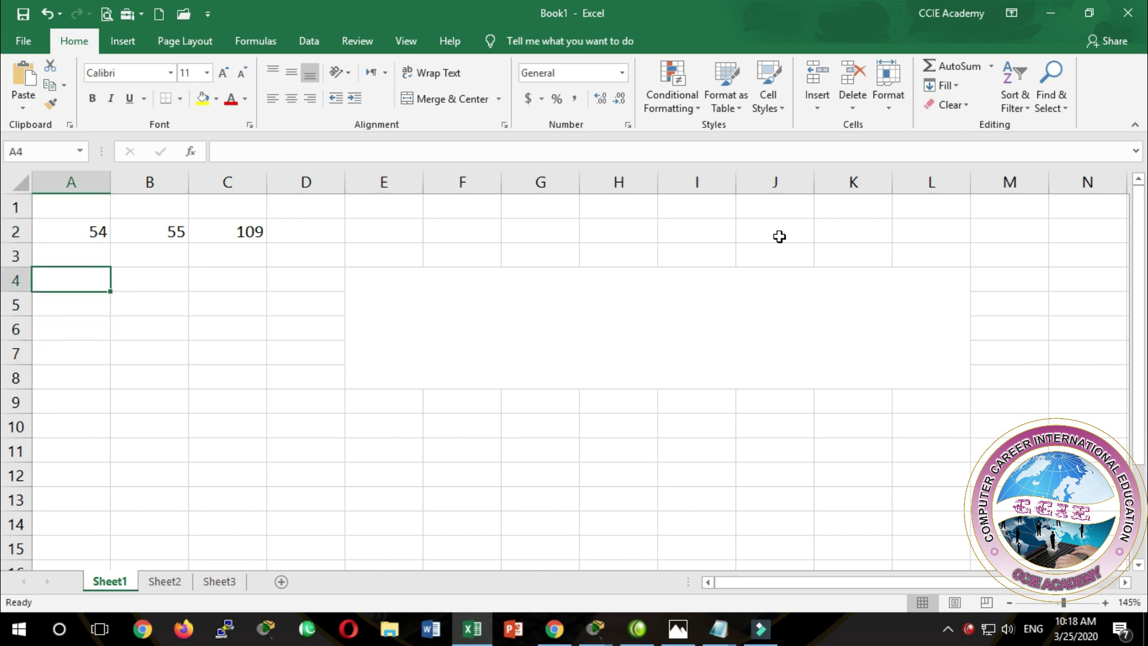
Jump down column A to the sheet's last row, 1048576, and return to cell A1.
key(ctrl+Down)
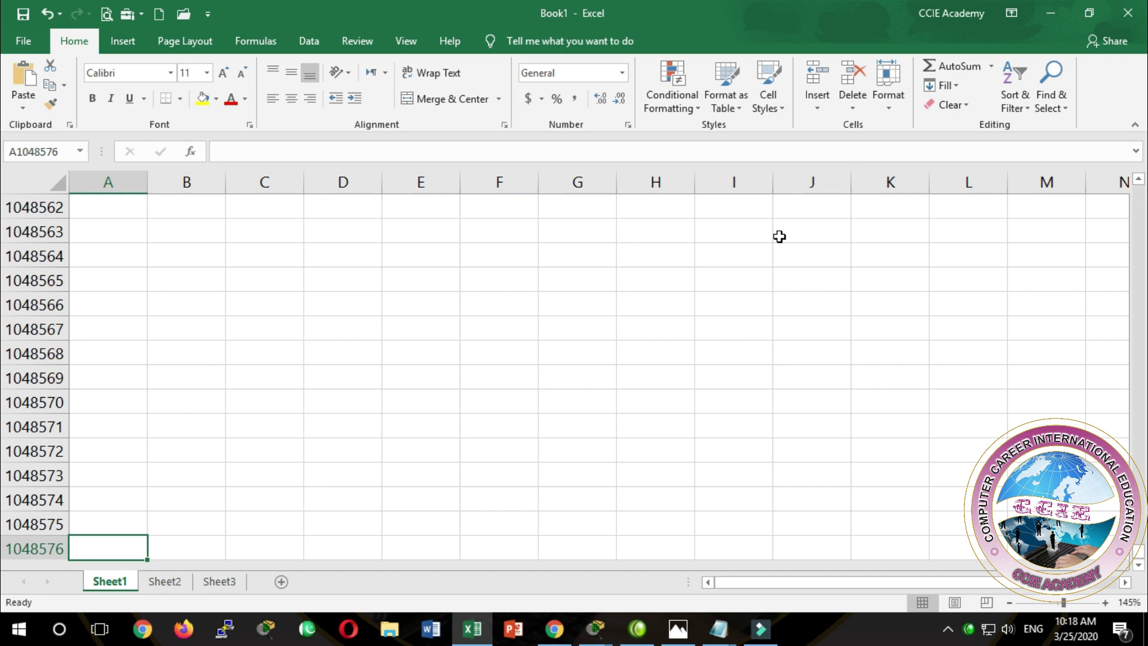
key(ctrl+Up)
key(Up)
Enter the formula =ROWS(A:A) in the merged cell E4 to count the sheet's rows.
key(Right)
key(Right)
key(Right)
key(Right)
key(Right)
key(Down)
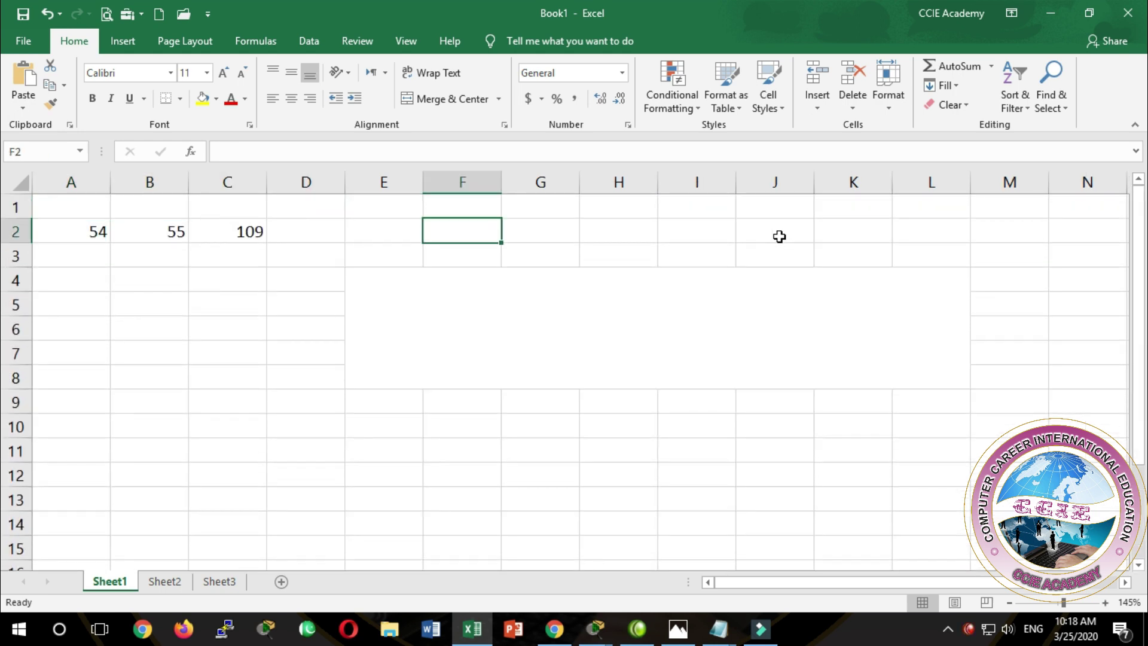
key(Down)
key(Down)
text(=)
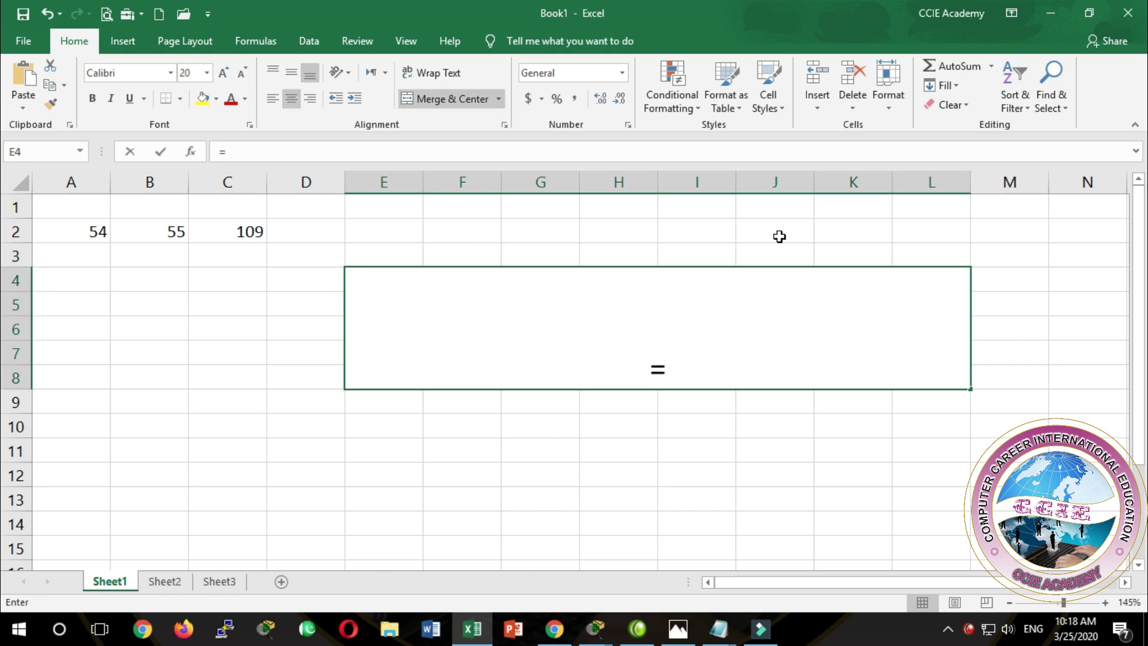
text(rows()
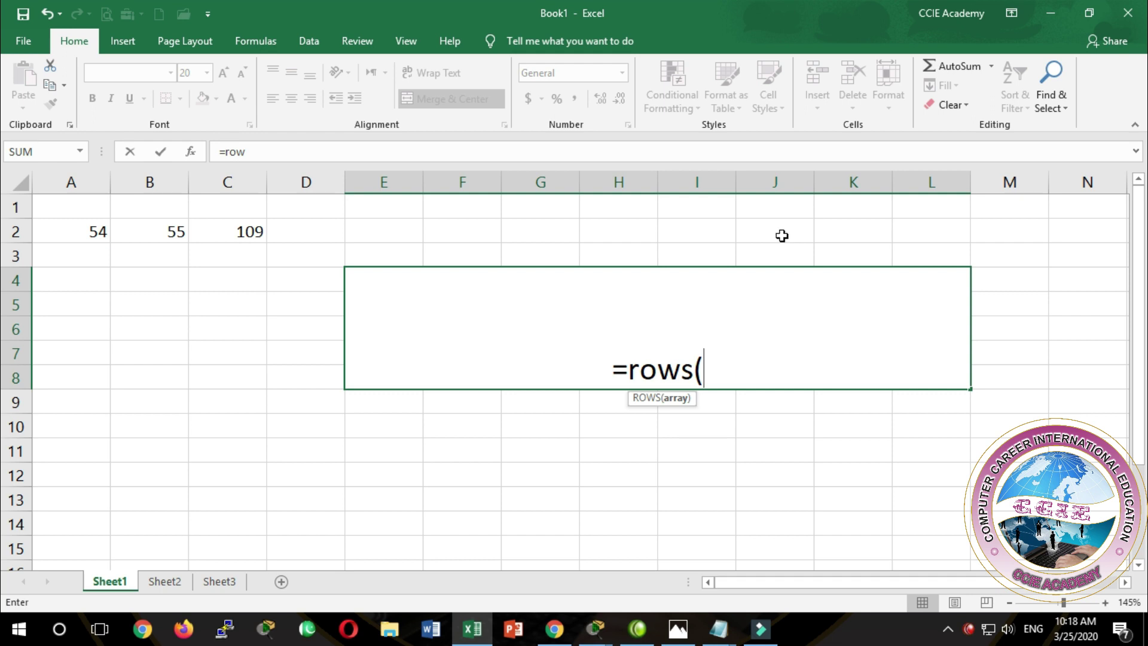
click(87, 180)
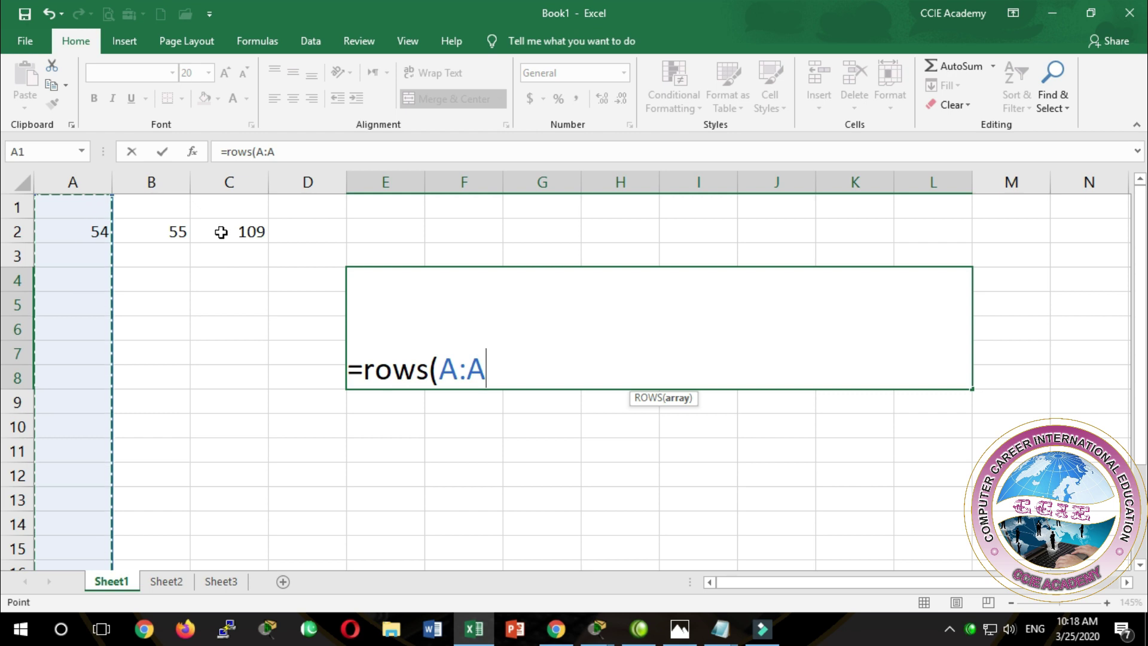
key(Return)
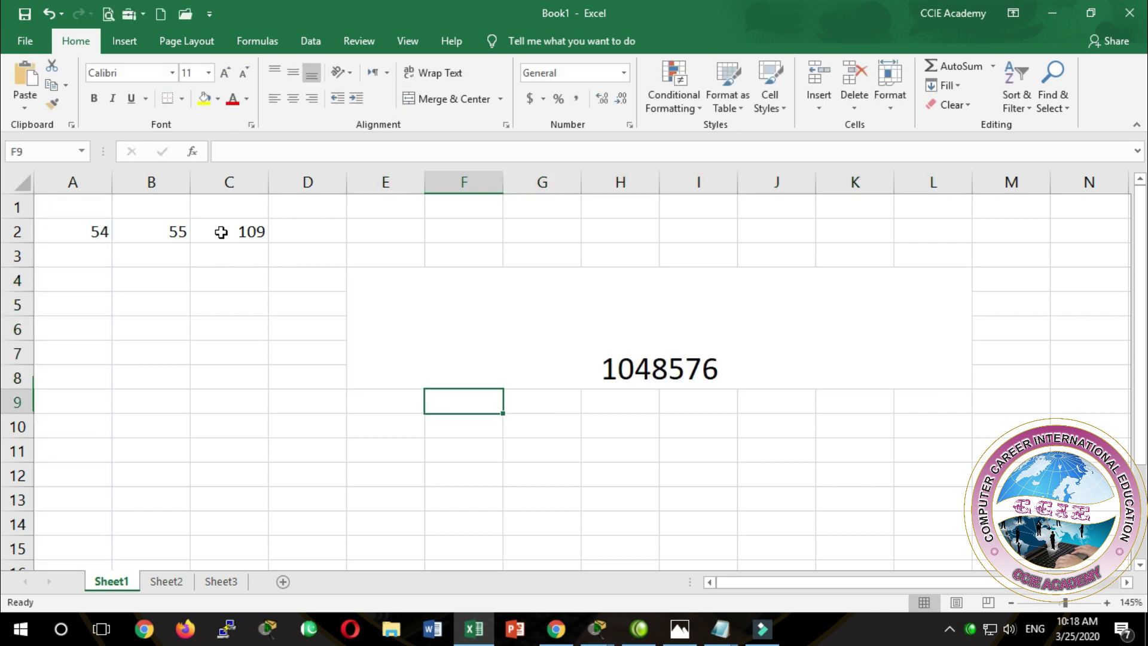
Replace the row-count formula in the merged cell E4 with the label "Spread Sheet" and move the selection to cell C8.
key(Up)
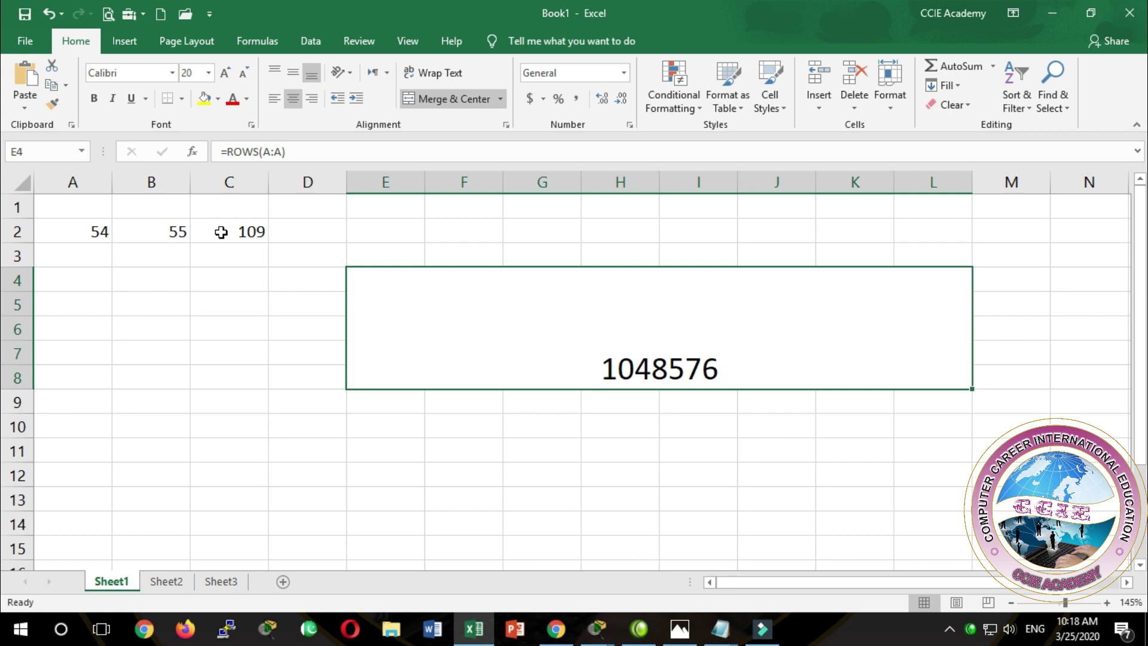
text(Spread)
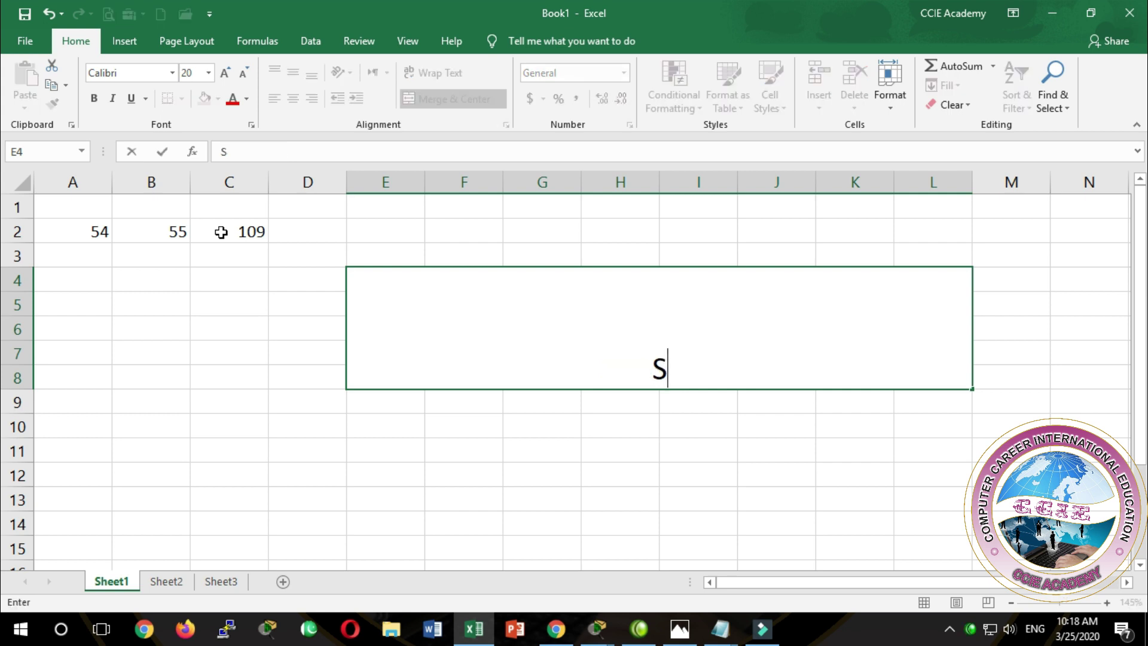
text( Sheet)
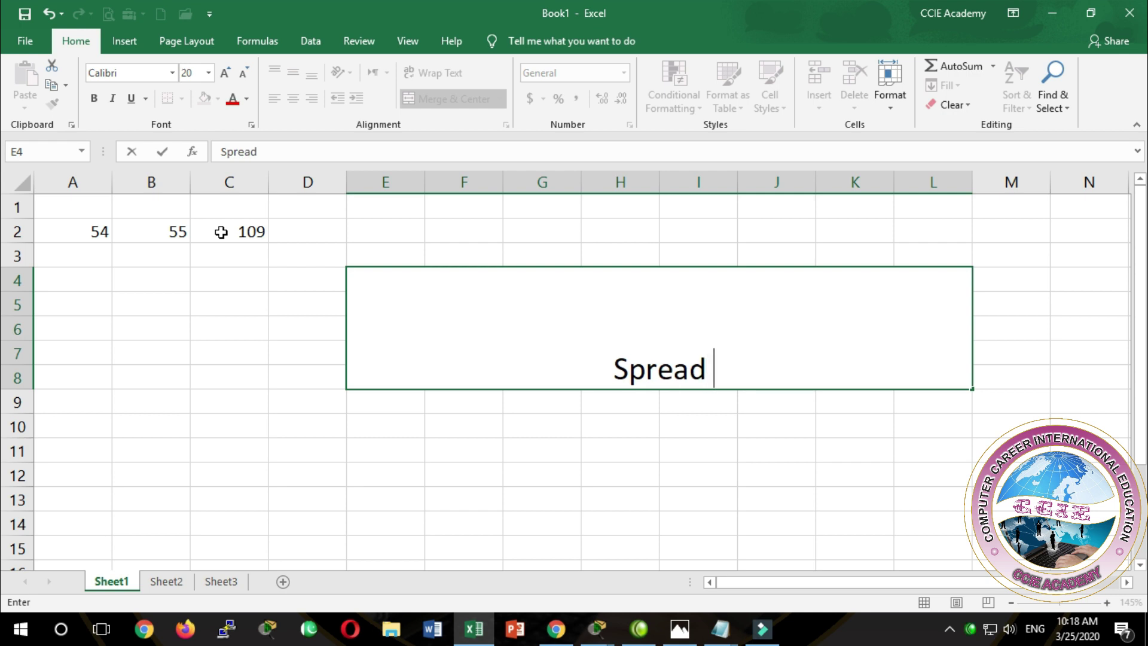
key(ctrl+Return)
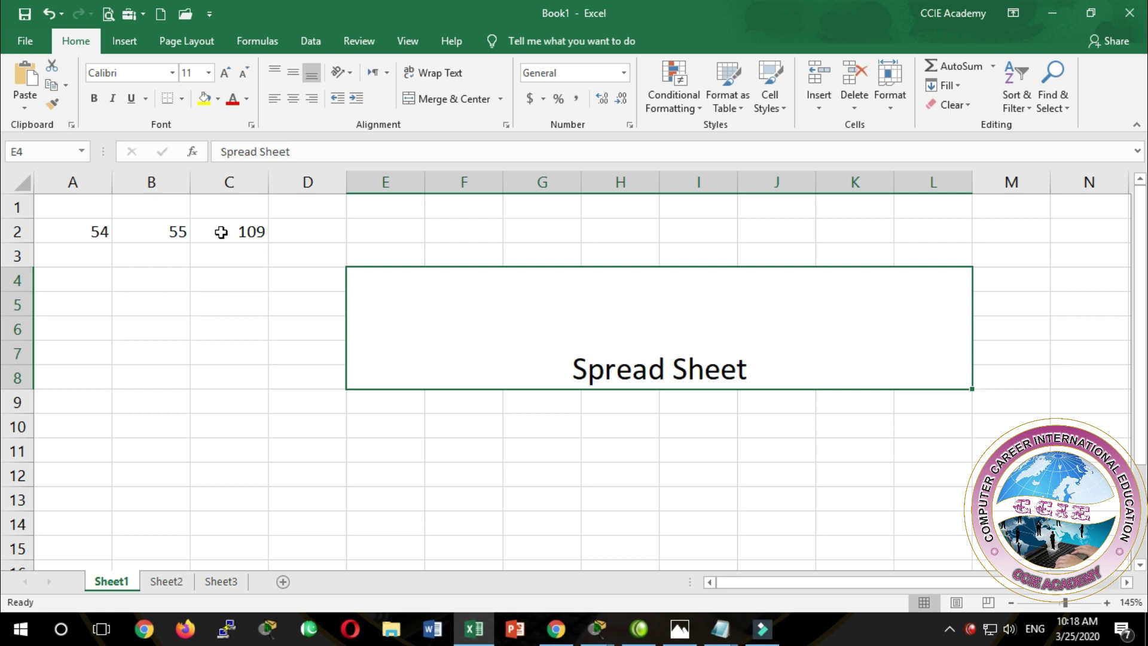
key(Down)
key(Up)
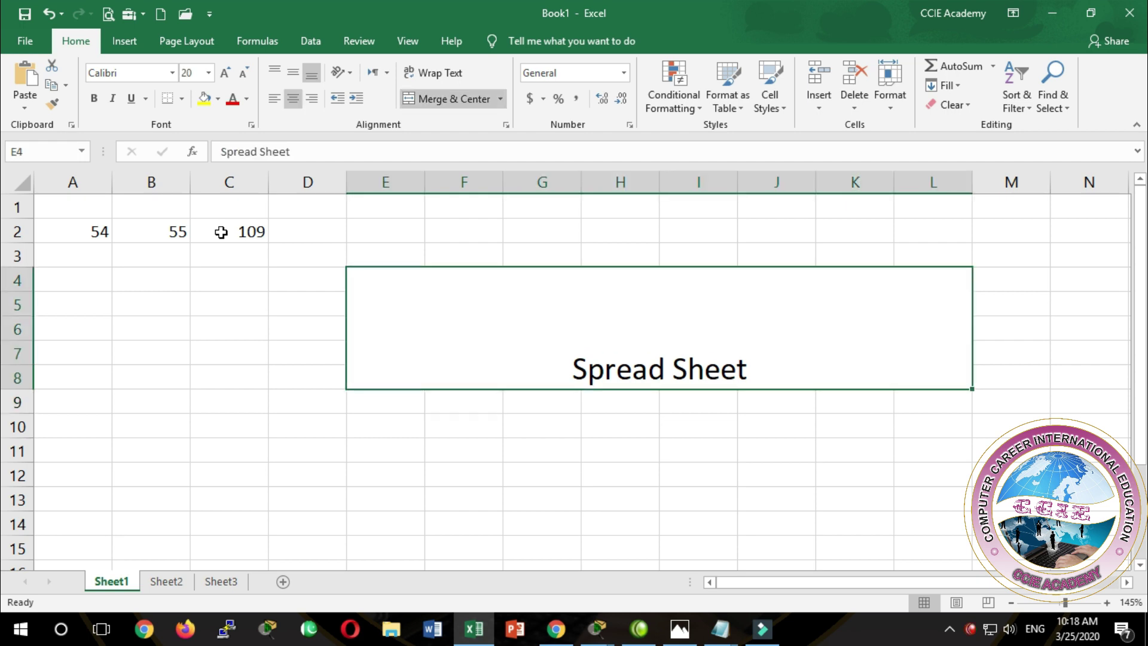
key(Left)
key(Right)
key(Left)
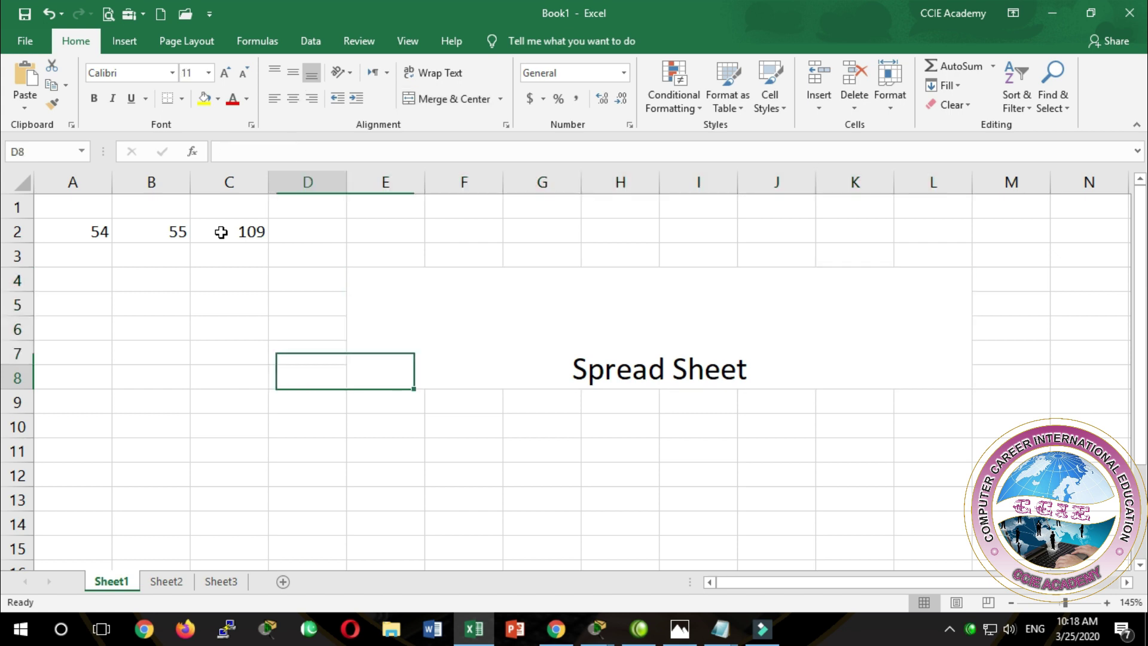
key(Left)
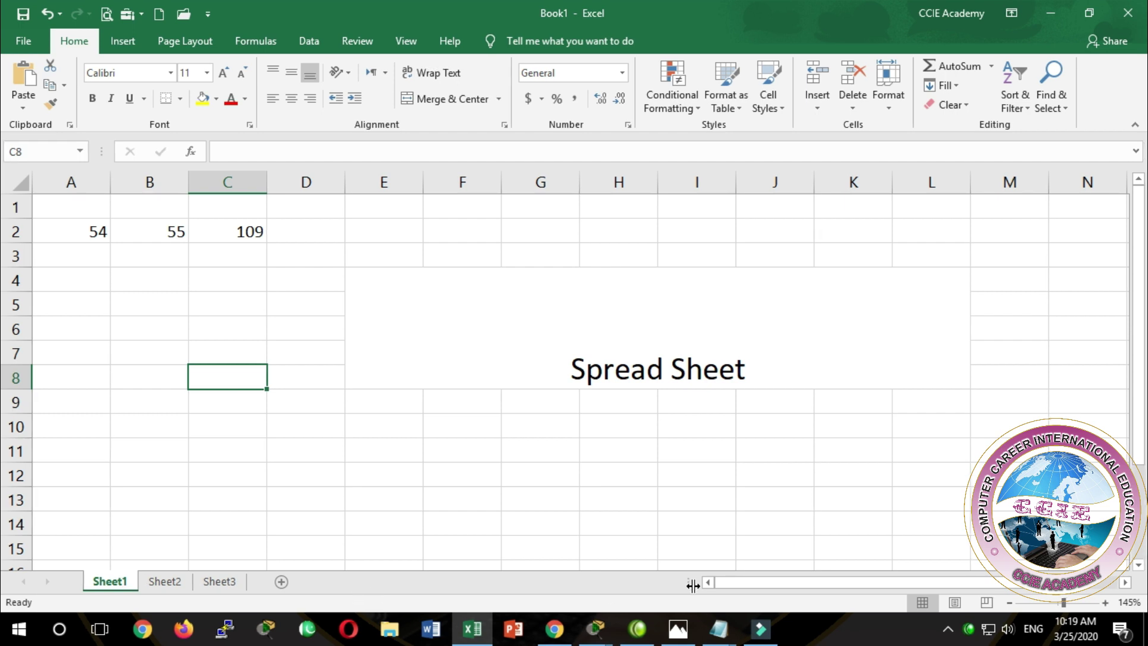
Demonstrate the horizontal and vertical scroll bars, bringing the sheet view back to row 1.
drag(757, 585, 696, 584)
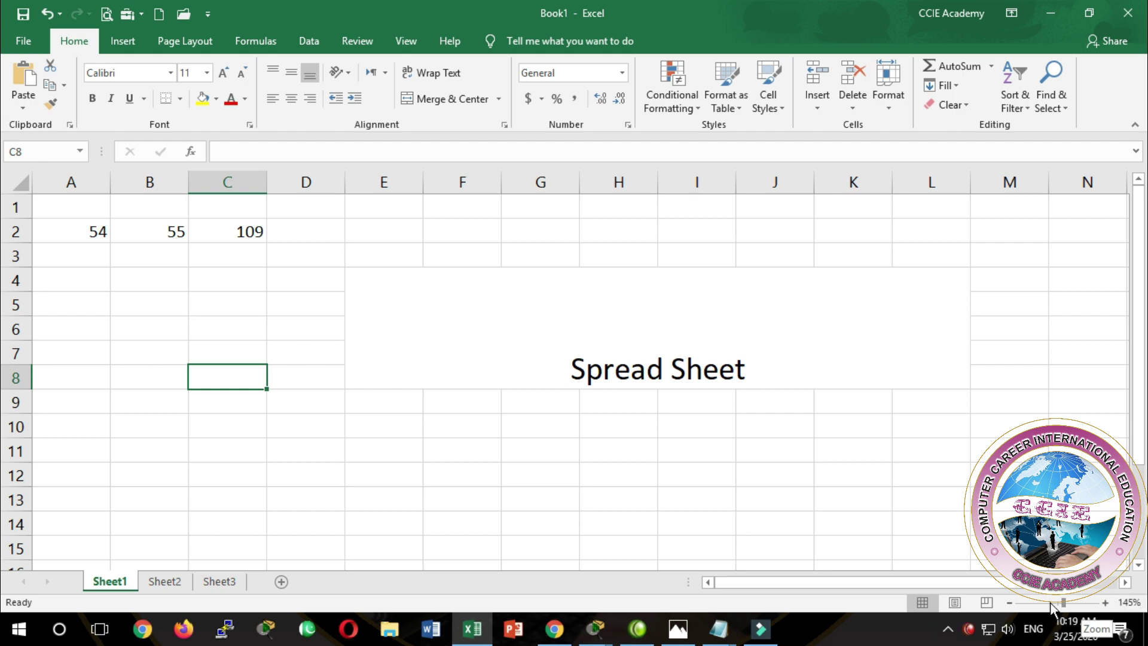
drag(1142, 296, 1145, 258)
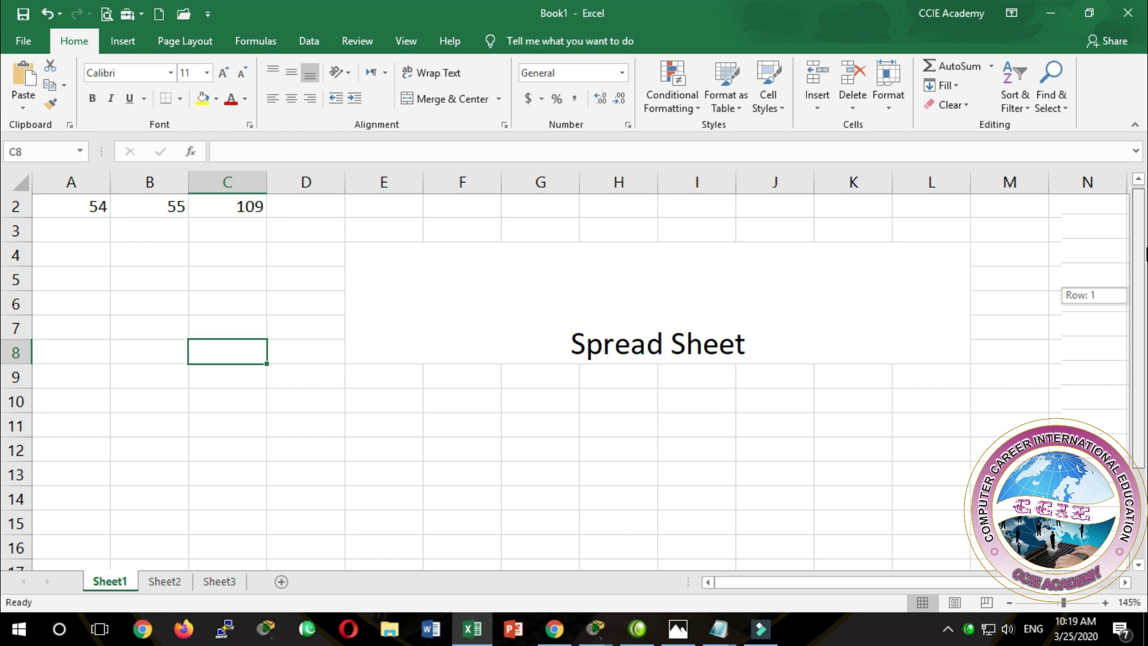
scroll(310, 379, up, 1)
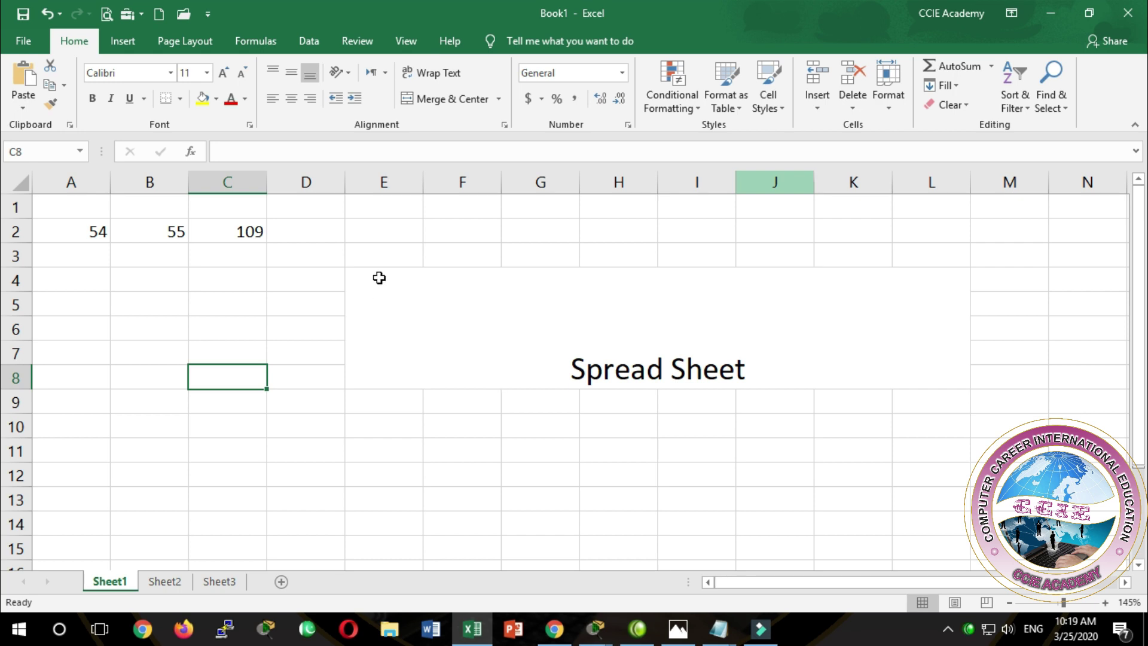
Demonstrate the ribbon display modes Auto-hide Ribbon and Show Tabs, and restore Show Tabs and Commands.
click(1010, 14)
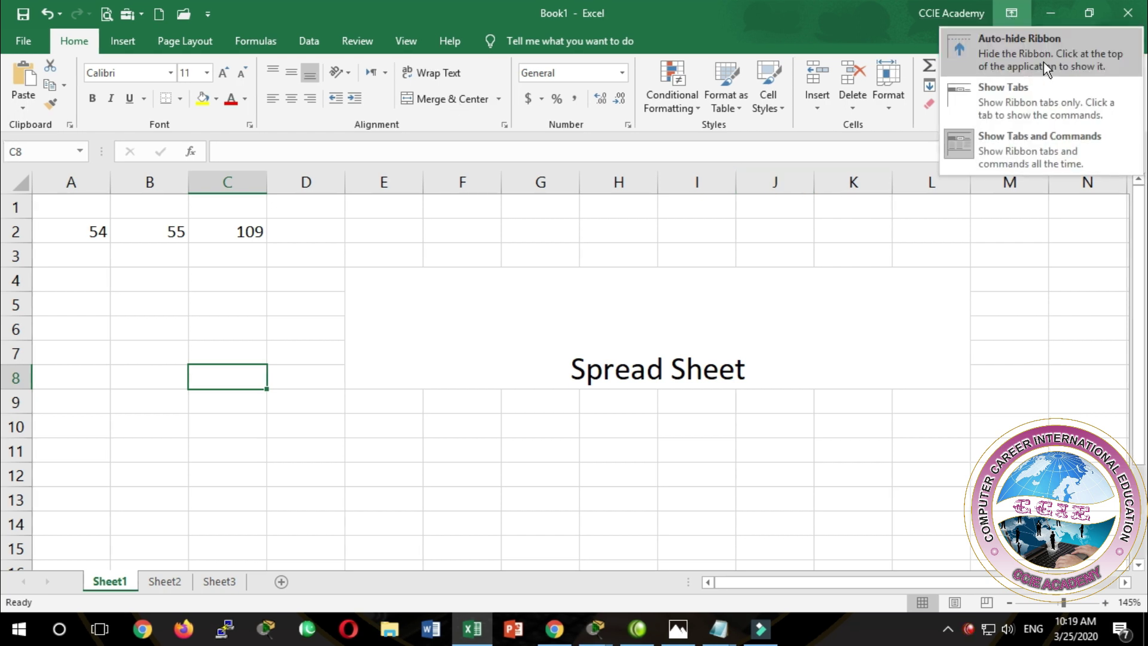
click(1028, 55)
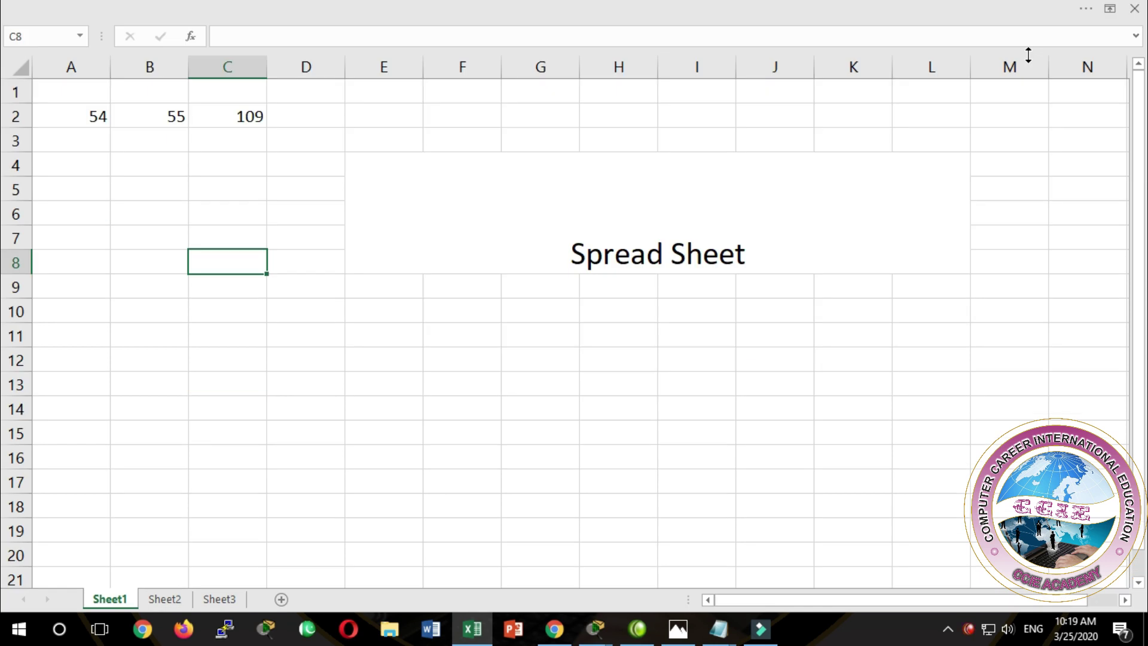
click(1111, 10)
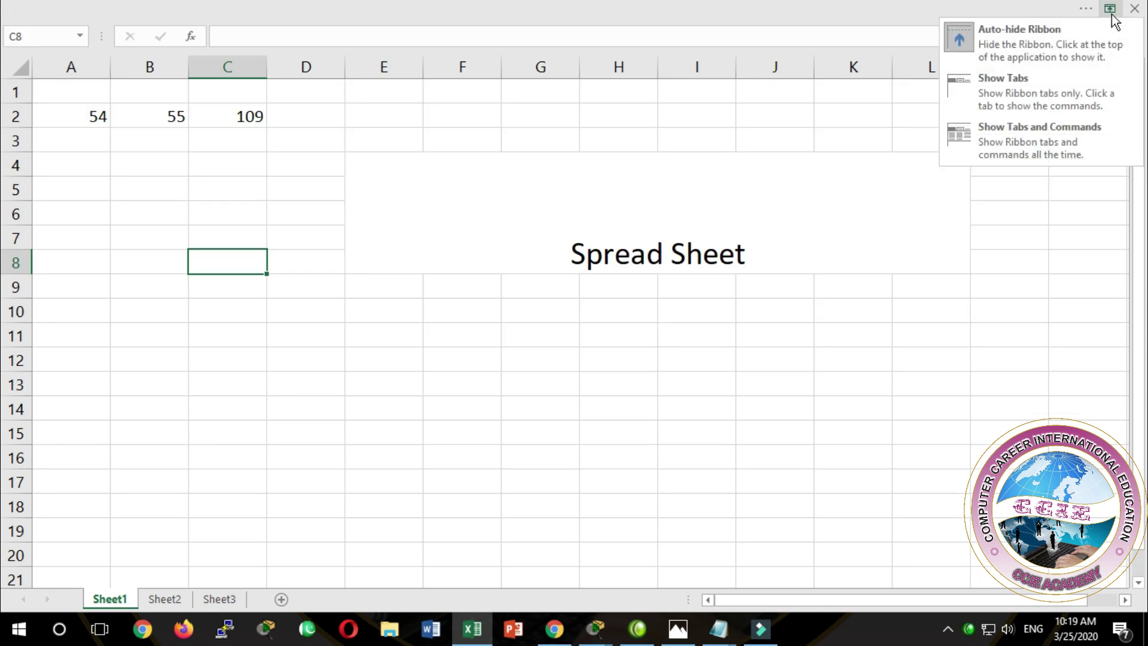
click(1003, 78)
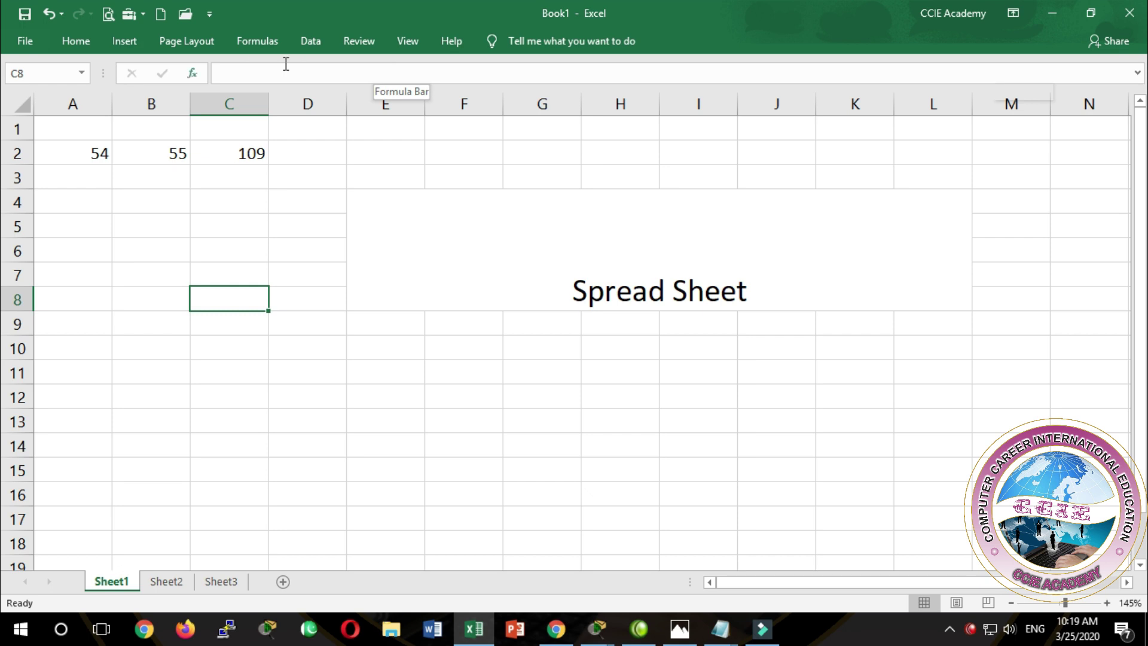
click(1010, 13)
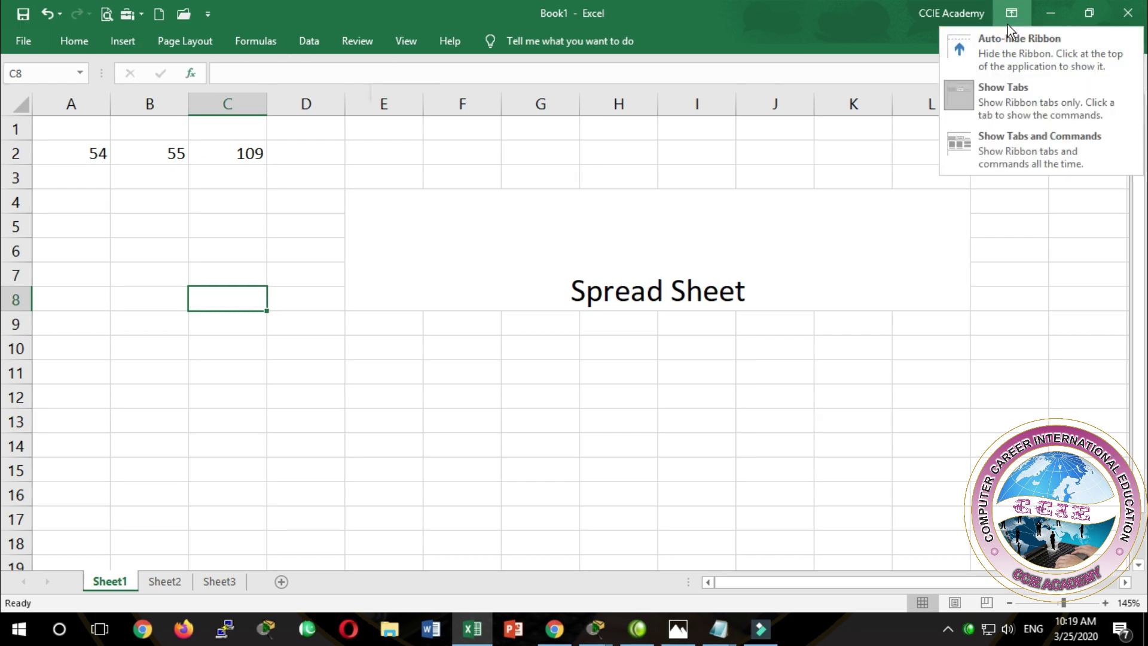
click(1021, 146)
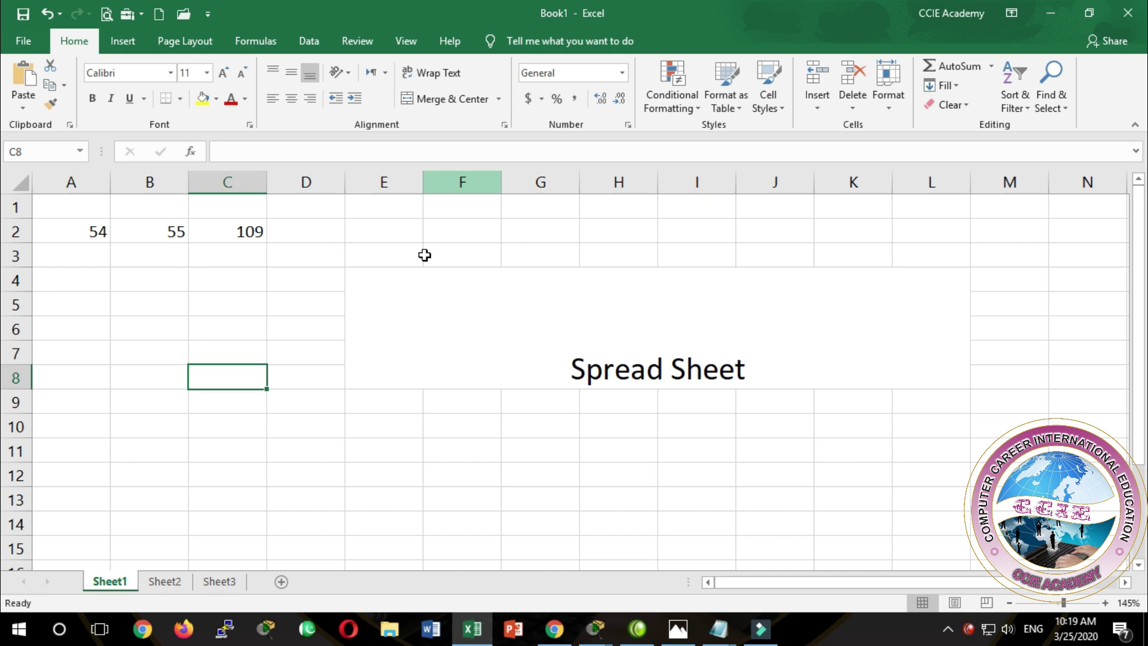
Replace the label in the merged cell E4 with "MS Excel Screen Format", keeping the cell selected.
click(399, 349)
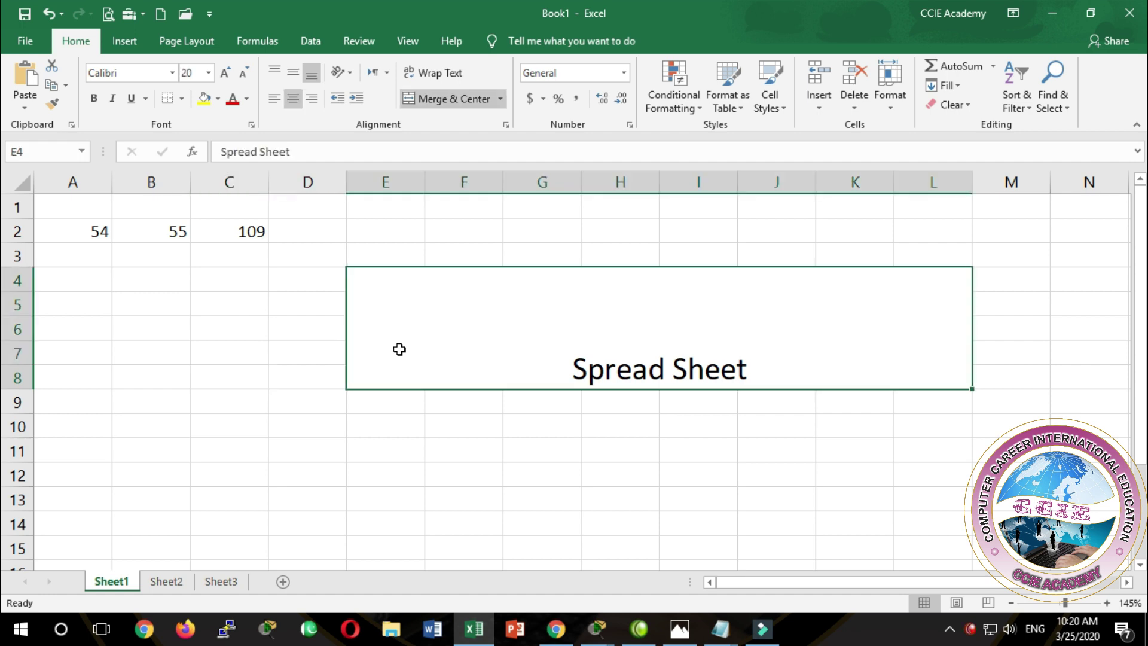
text(MS Excel )
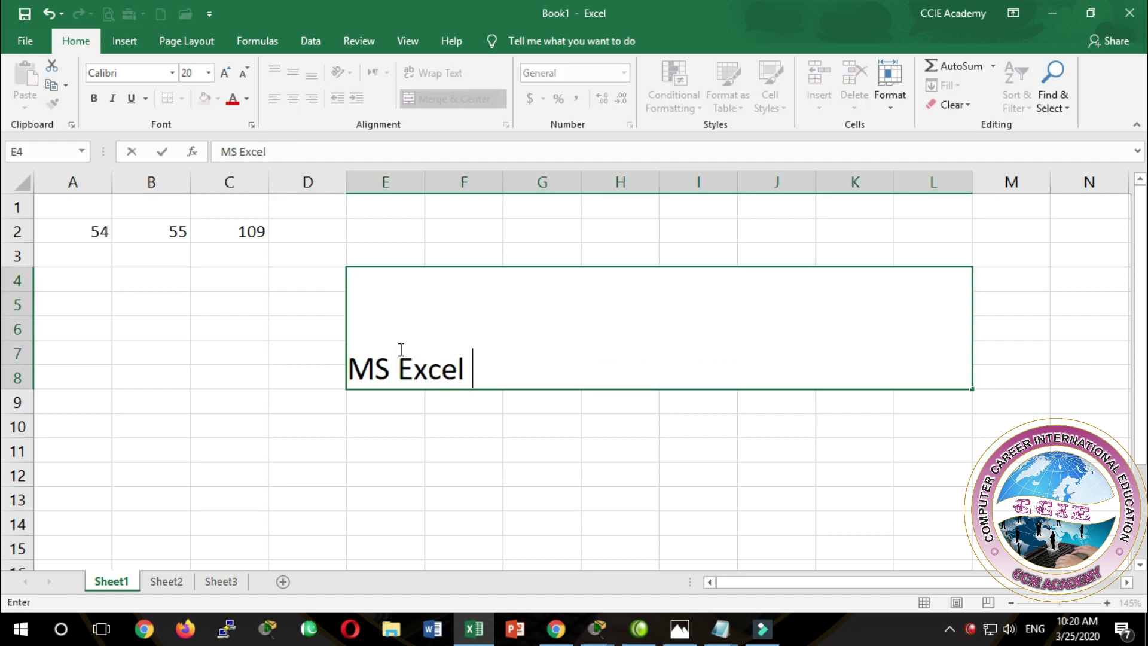
text(Screen Format)
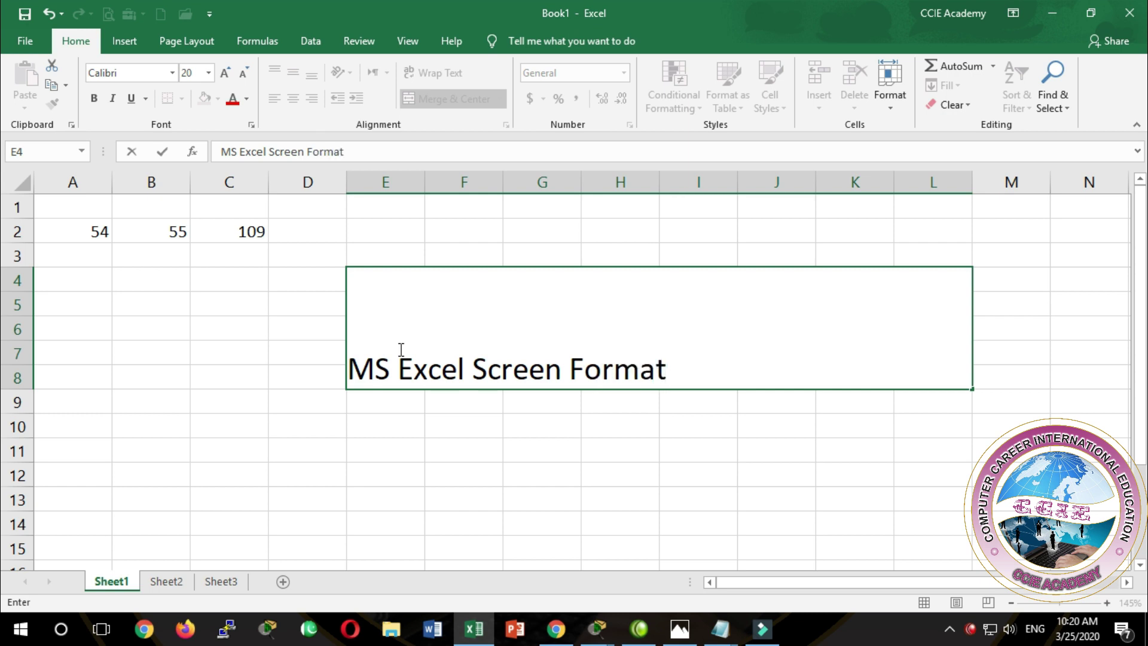
key(ctrl+Return)
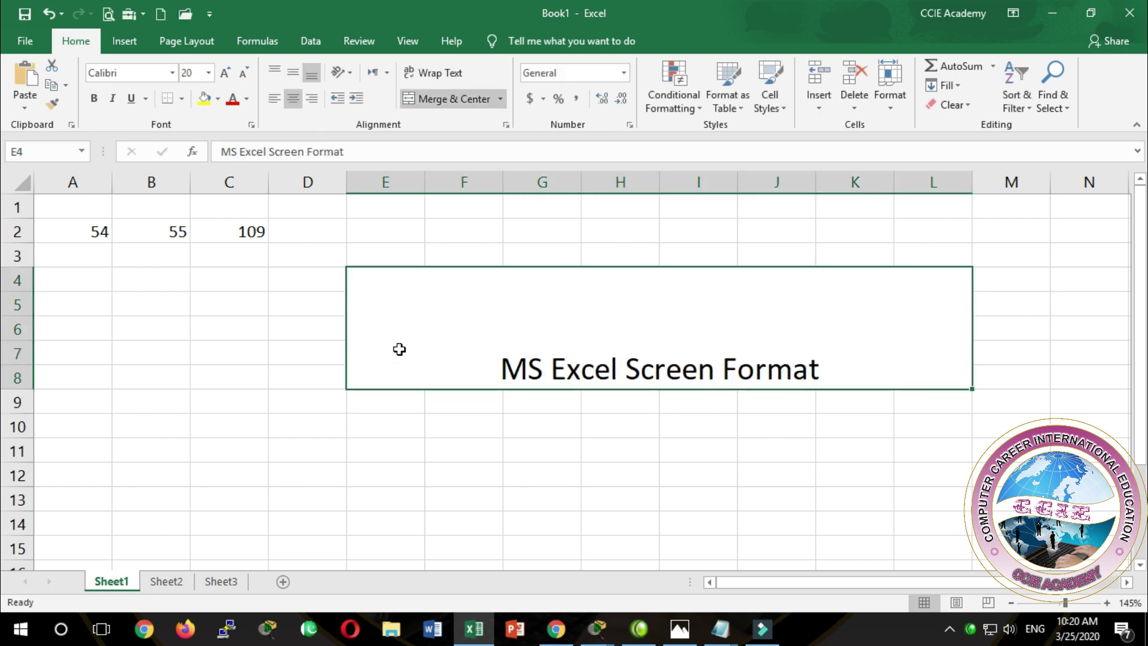